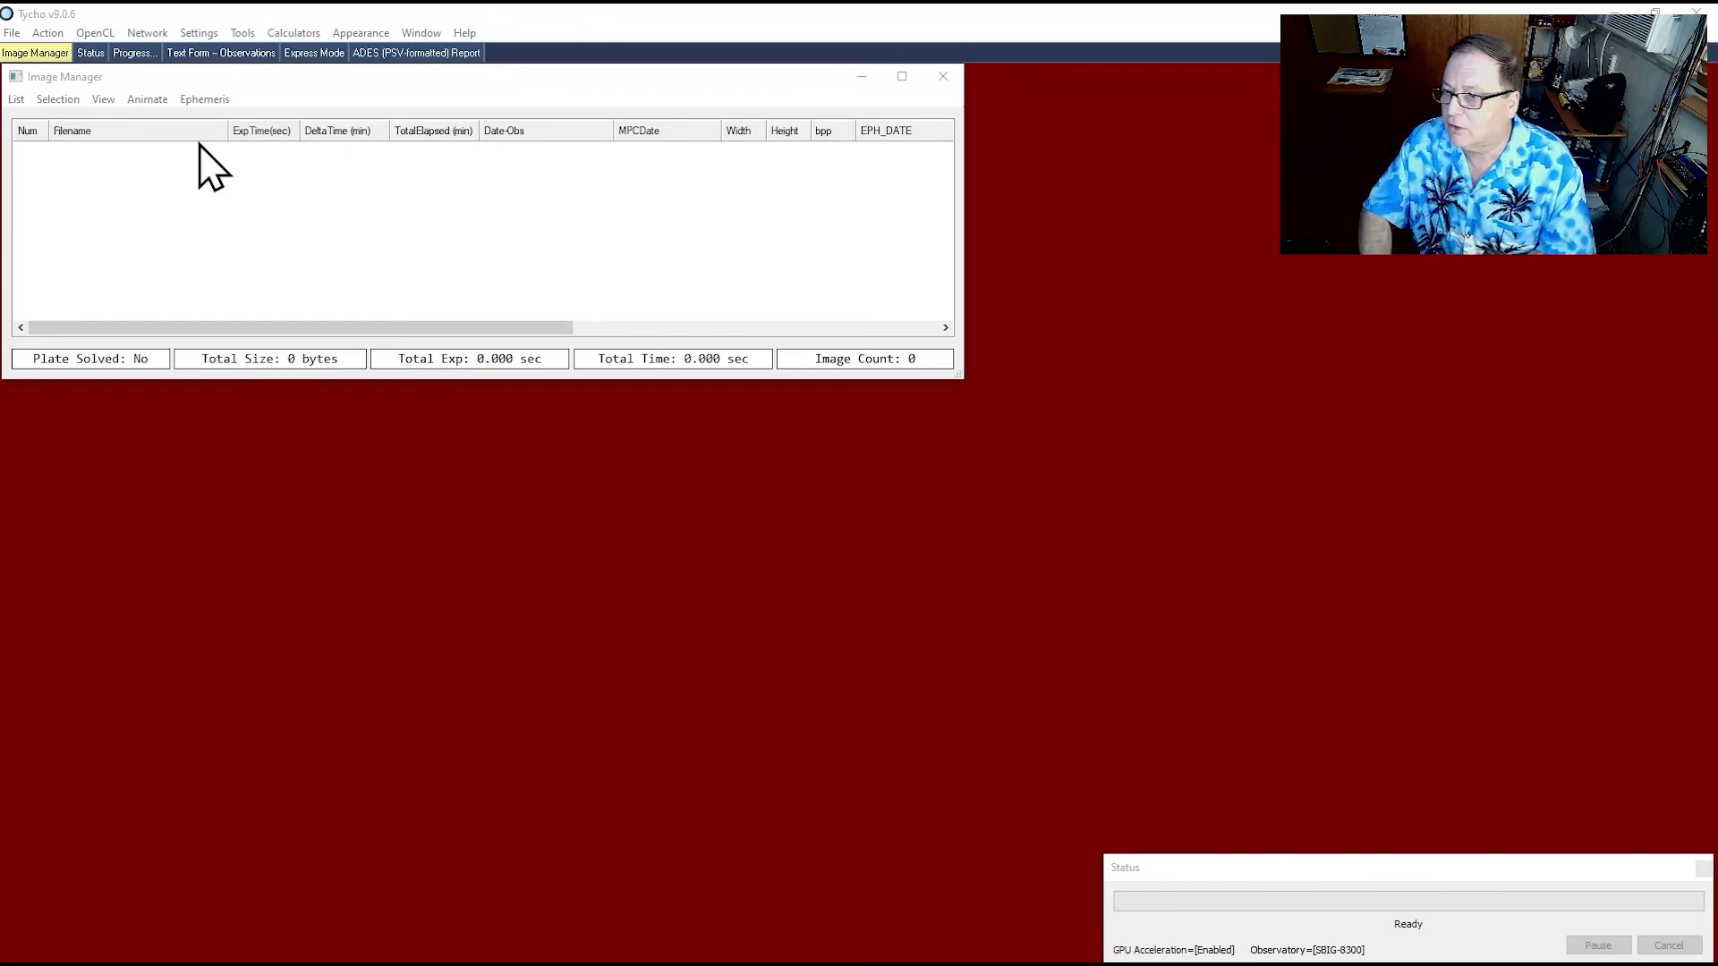
# - Add all 50 K2-127 b light frames from the Lights folder to the image list
pyautogui.click(18, 99)
pyautogui.click(64, 120)
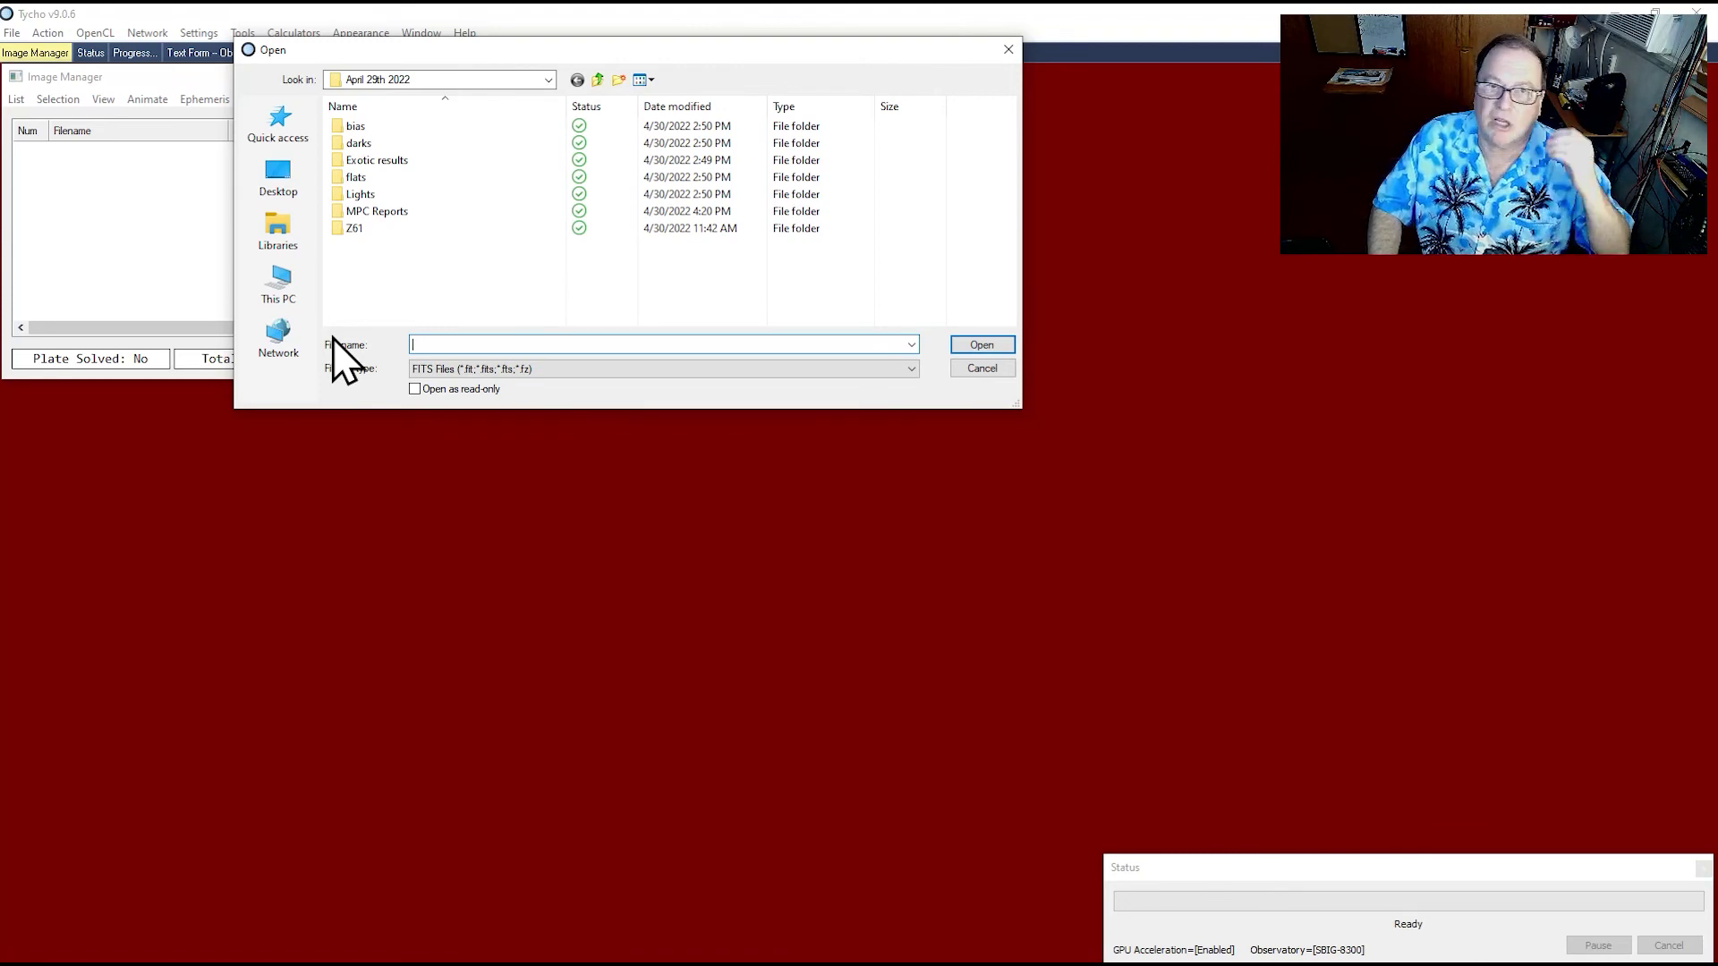
pyautogui.doubleClick(359, 196)
pyautogui.click(358, 144)
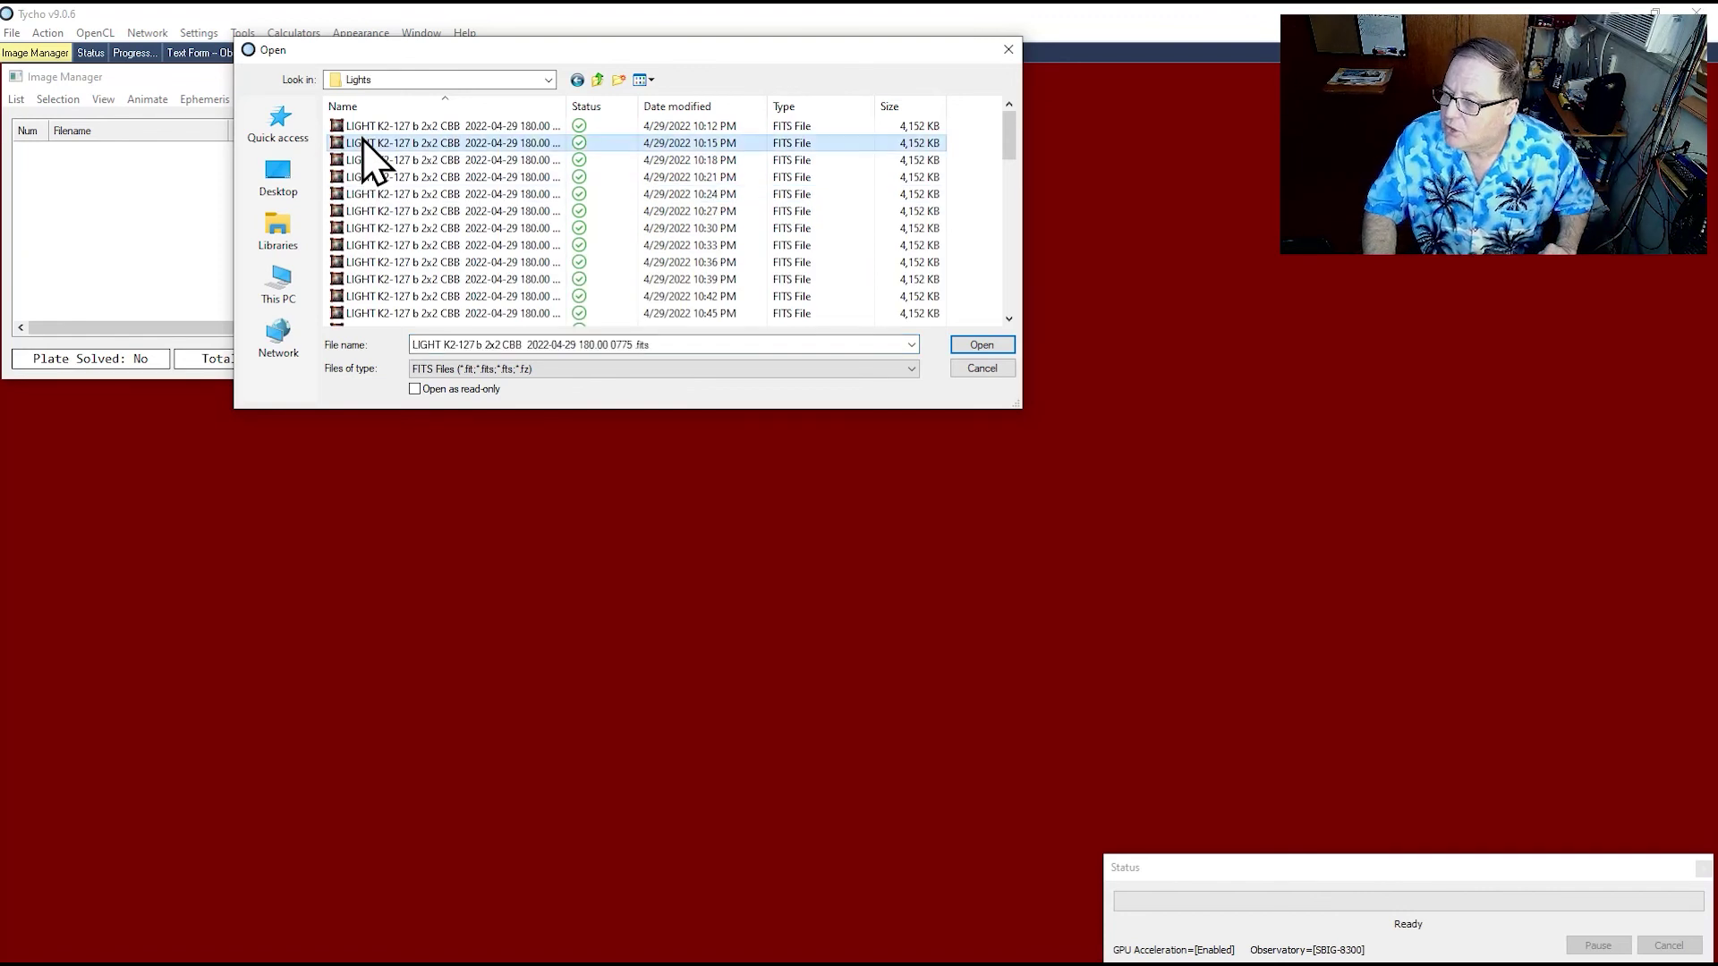
pyautogui.click(358, 126)
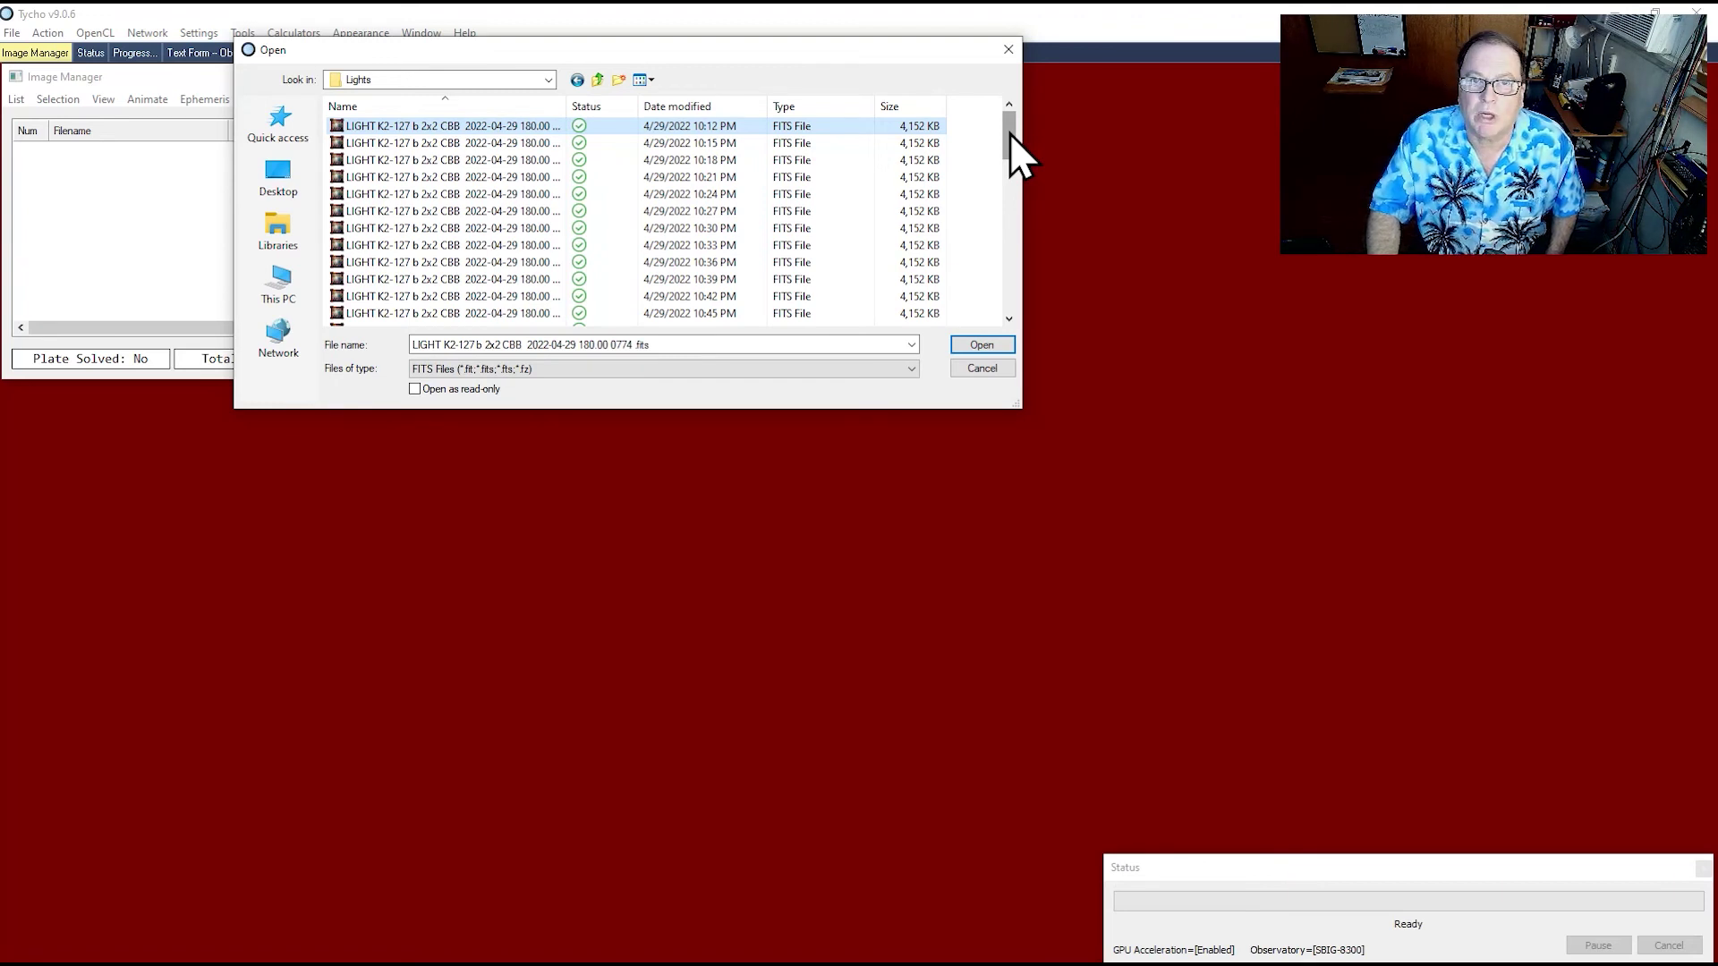
pyautogui.moveTo(1010, 132); pyautogui.dragTo(1002, 324)
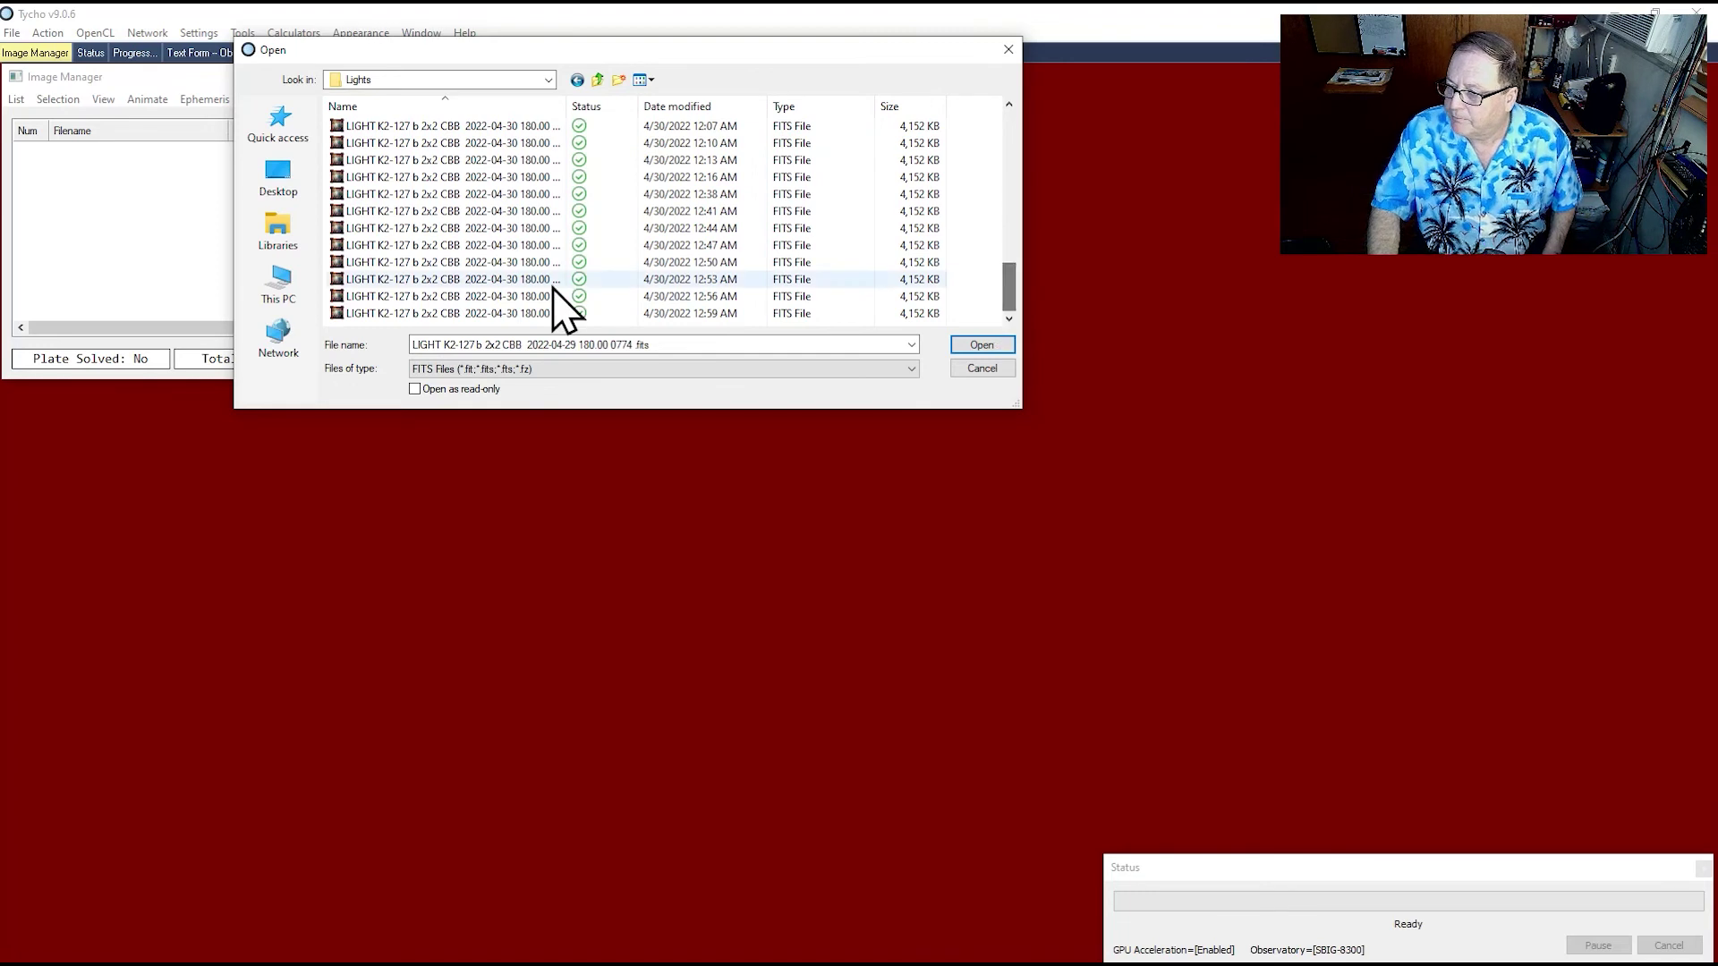
pyautogui.keyDown('shift'); pyautogui.click(428, 313); pyautogui.keyUp('shift')
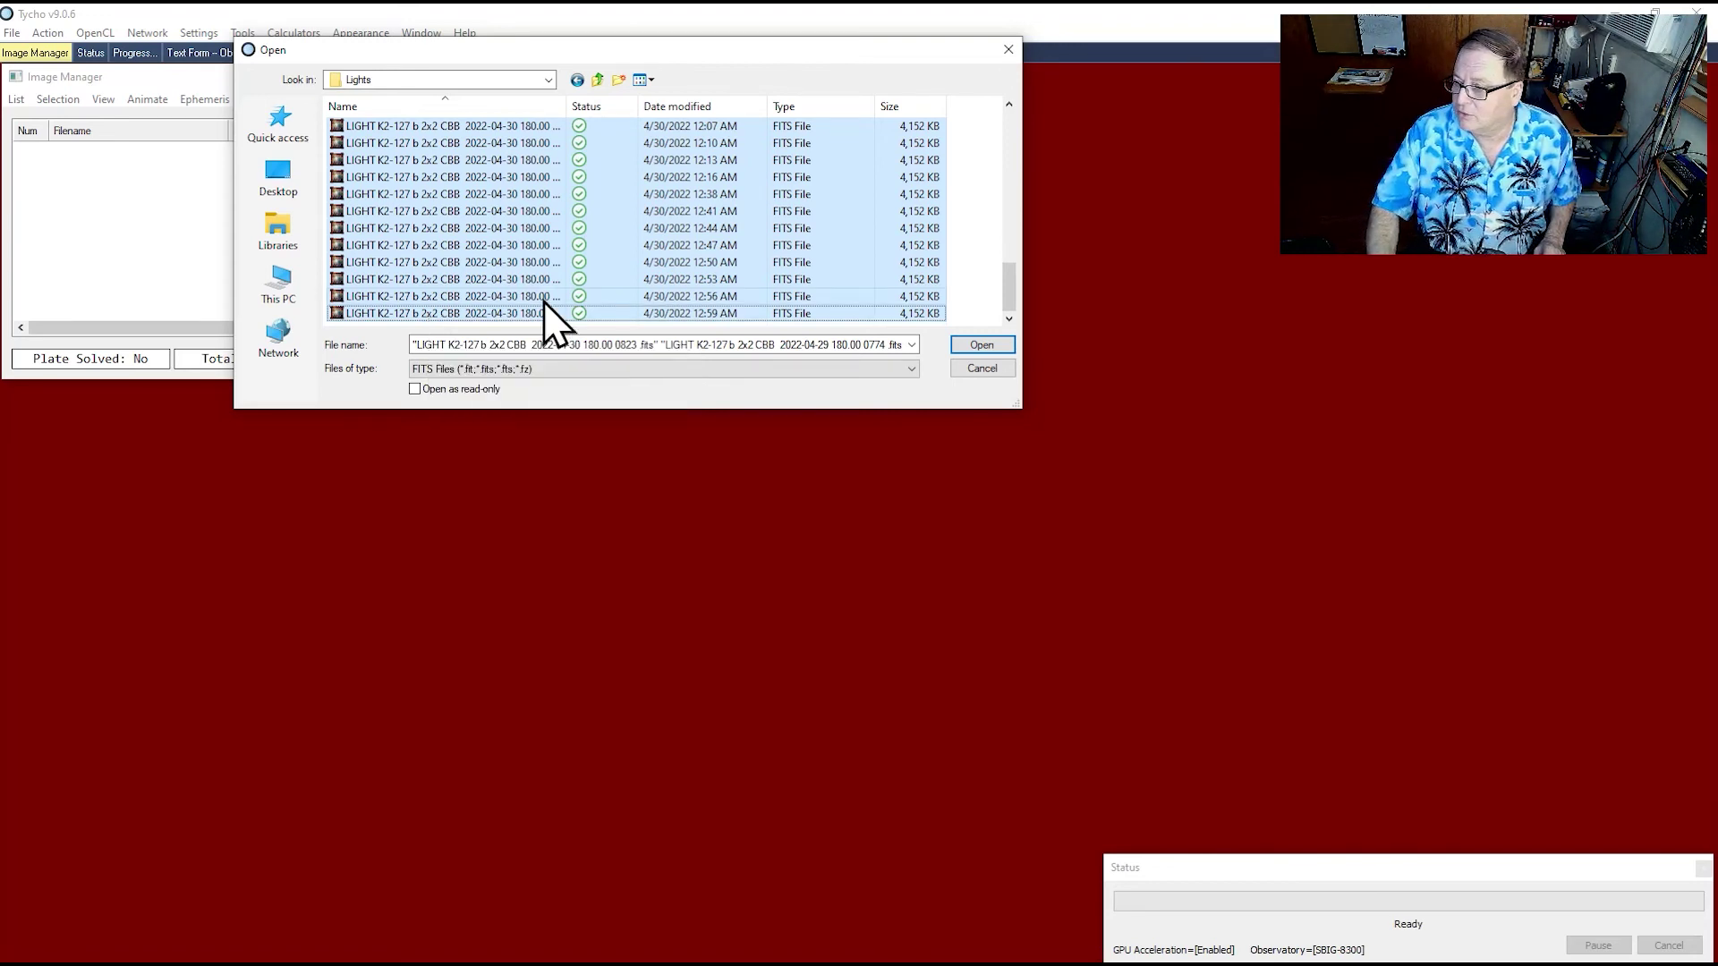
pyautogui.click(984, 347)
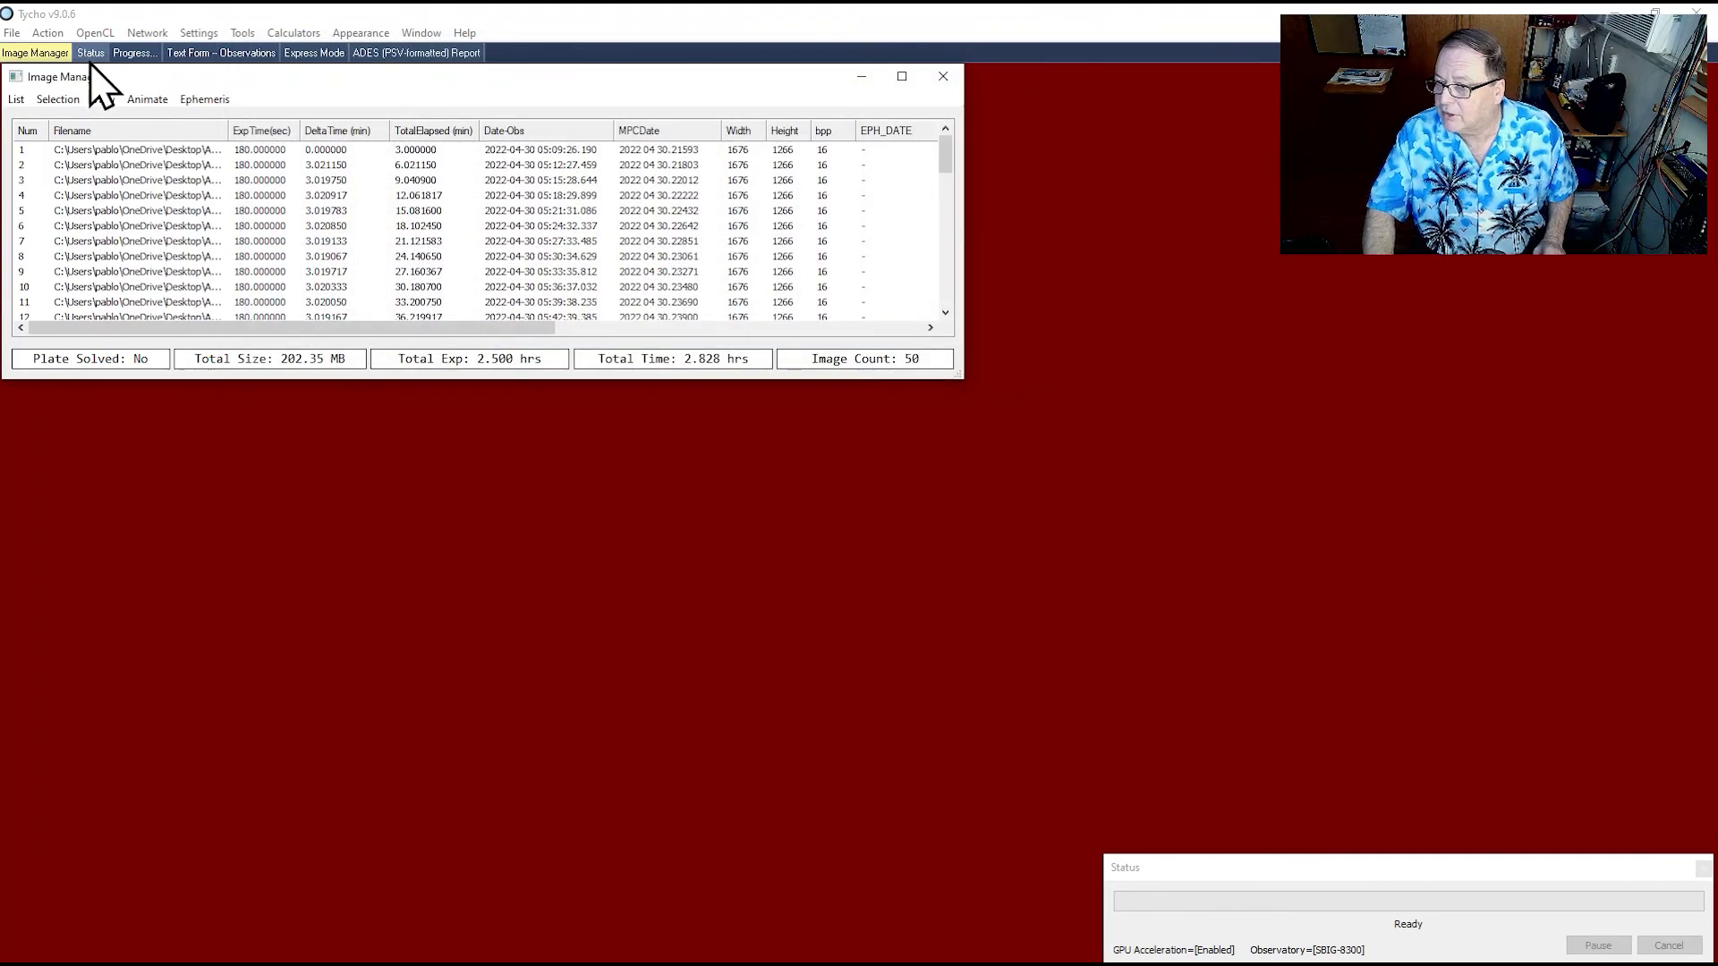
# - Run Express Mode with Calibrate, Resize, Align and Plate solve enabled on the loaded frames
pyautogui.click(47, 33)
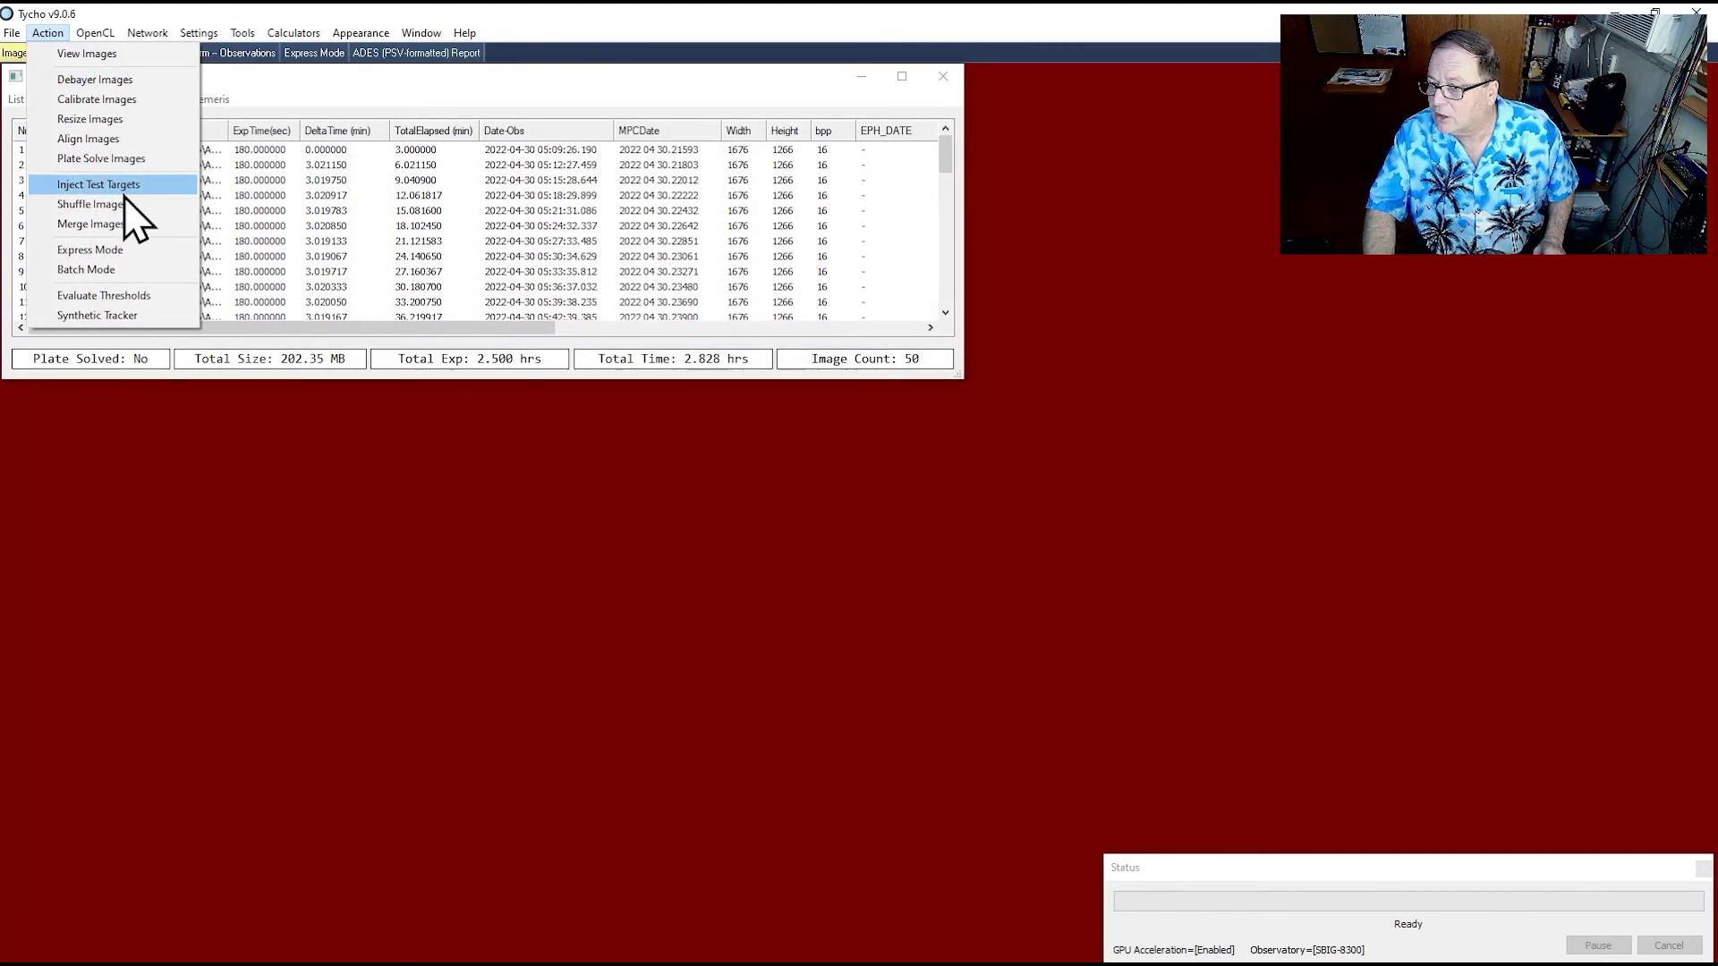
pyautogui.click(111, 258)
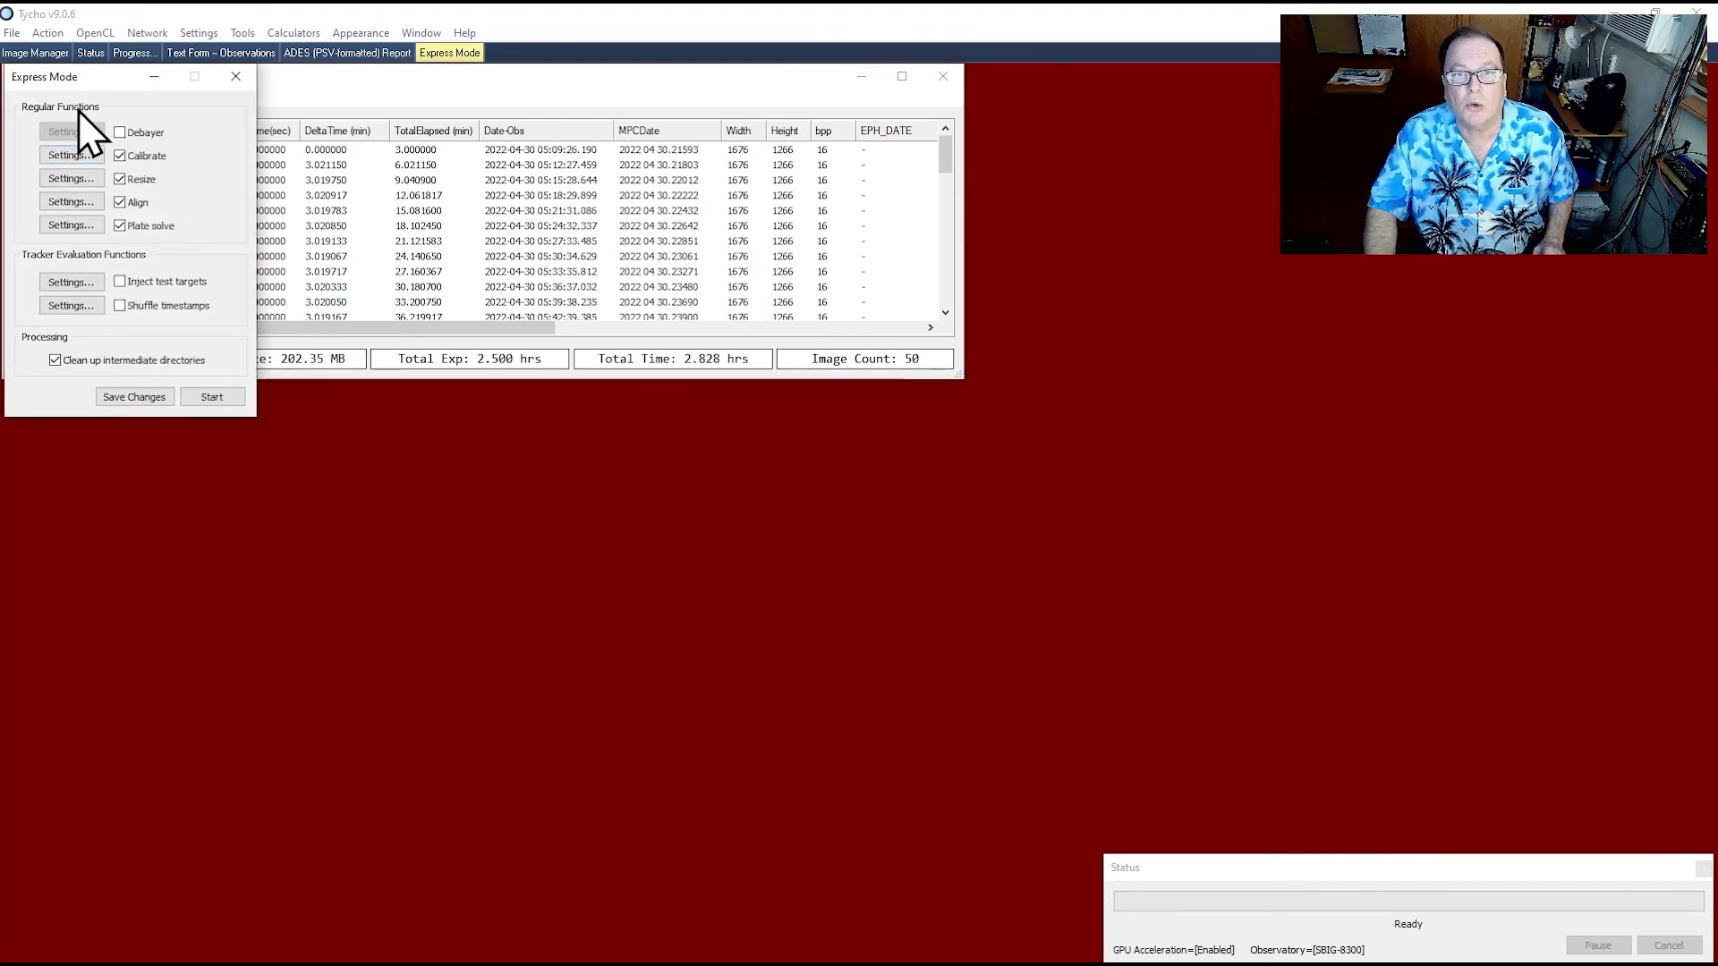
pyautogui.click(119, 202)
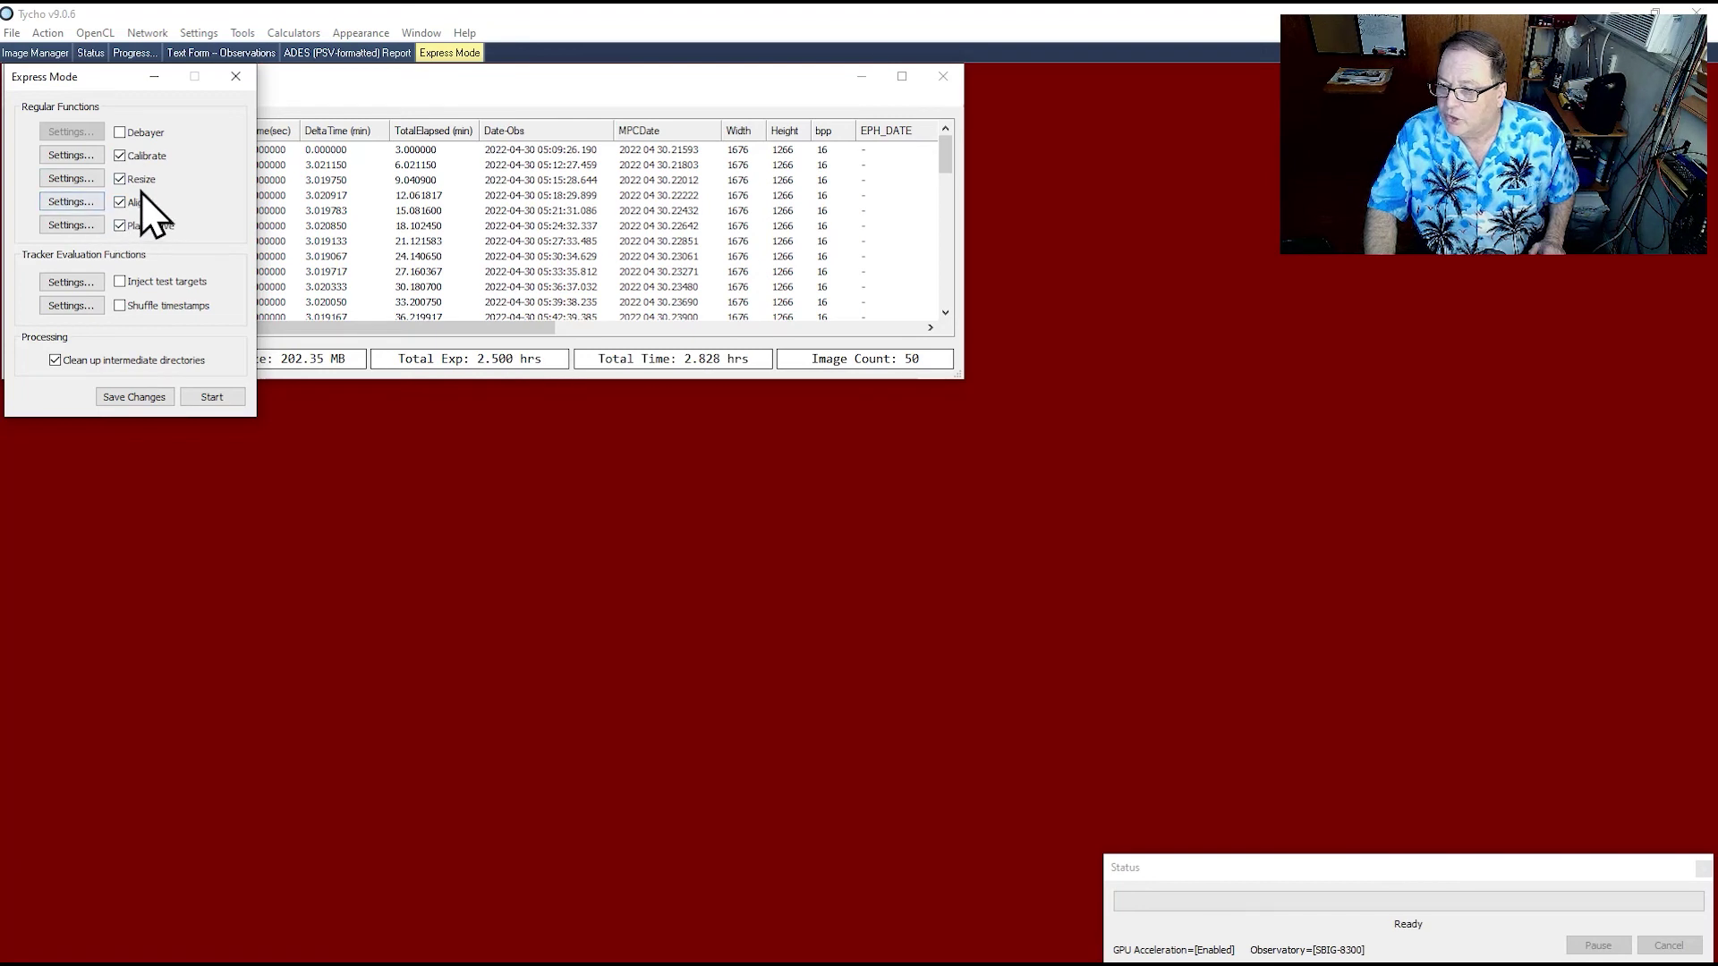
pyautogui.click(119, 226)
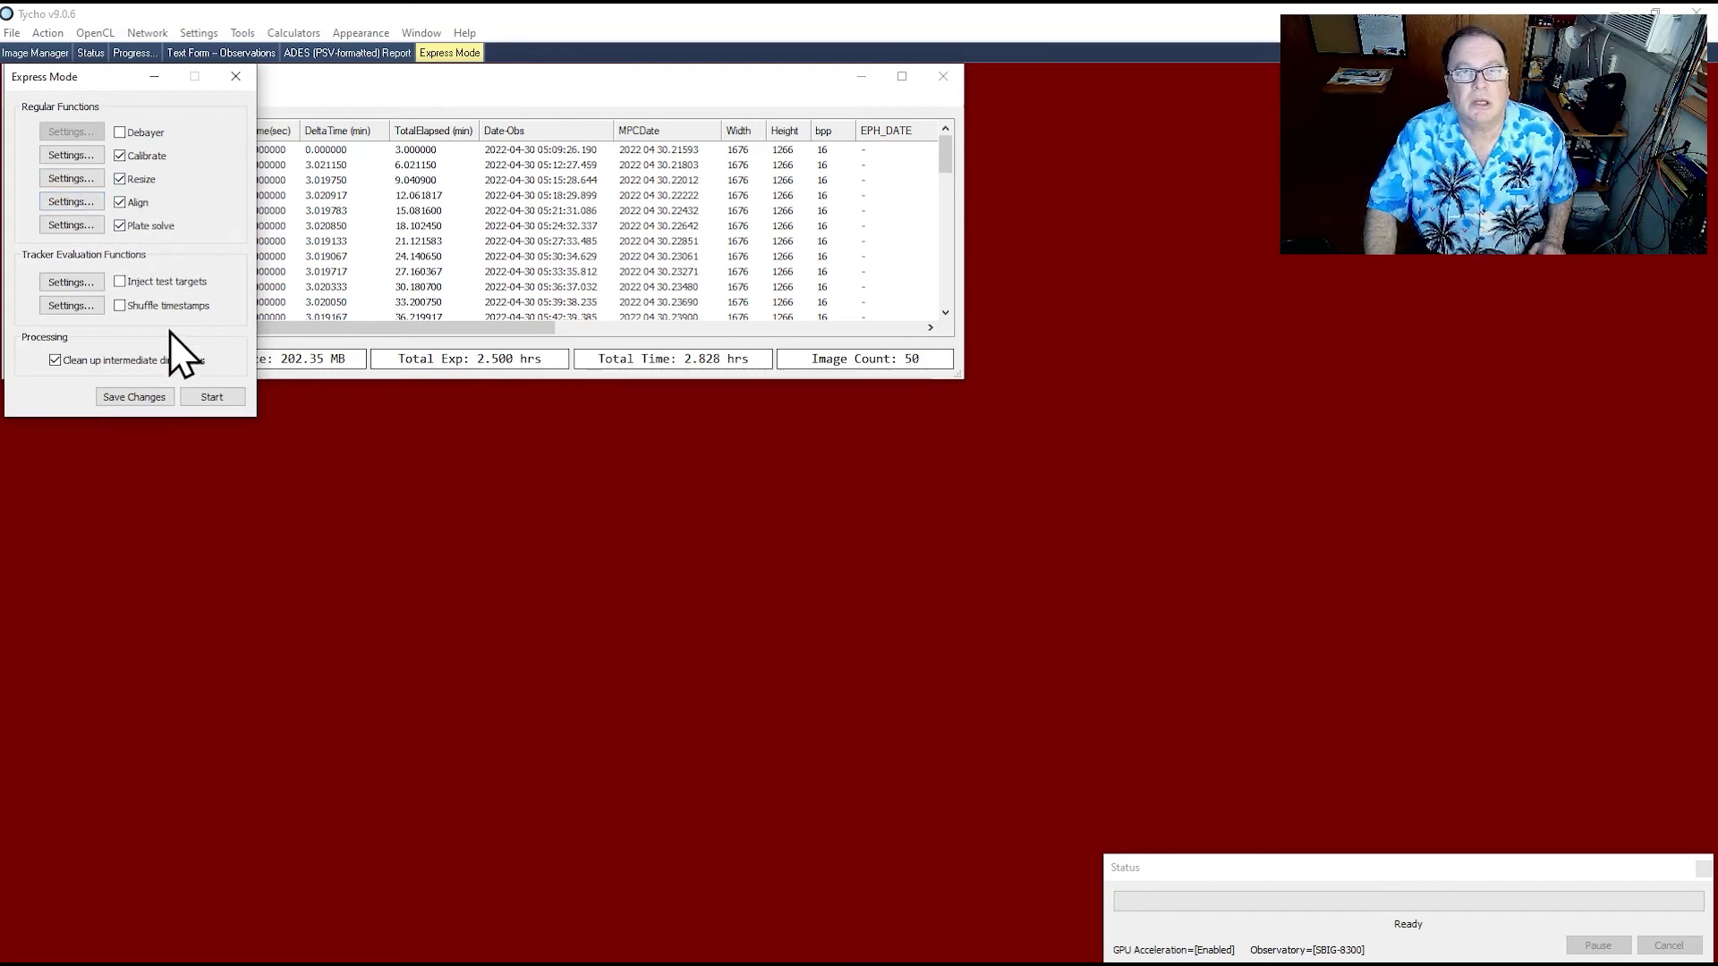
pyautogui.click(204, 400)
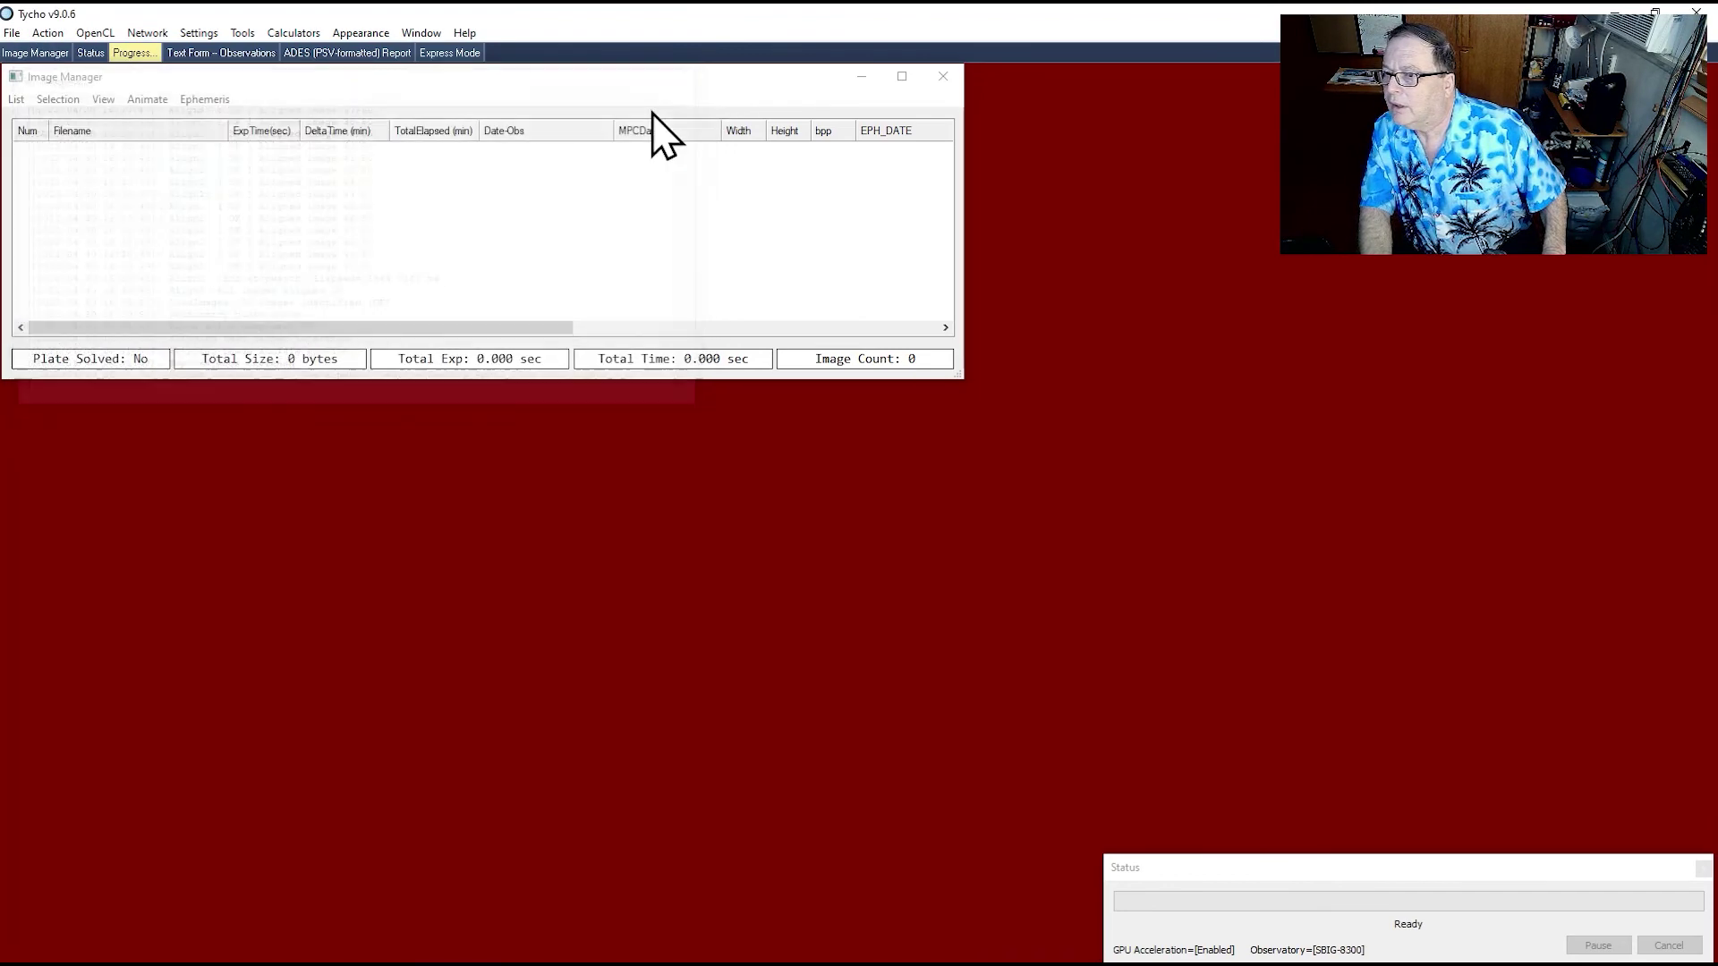
# - Add all 50 processed frames from the Lights_c_a folder to the image list
pyautogui.click(18, 100)
pyautogui.click(38, 120)
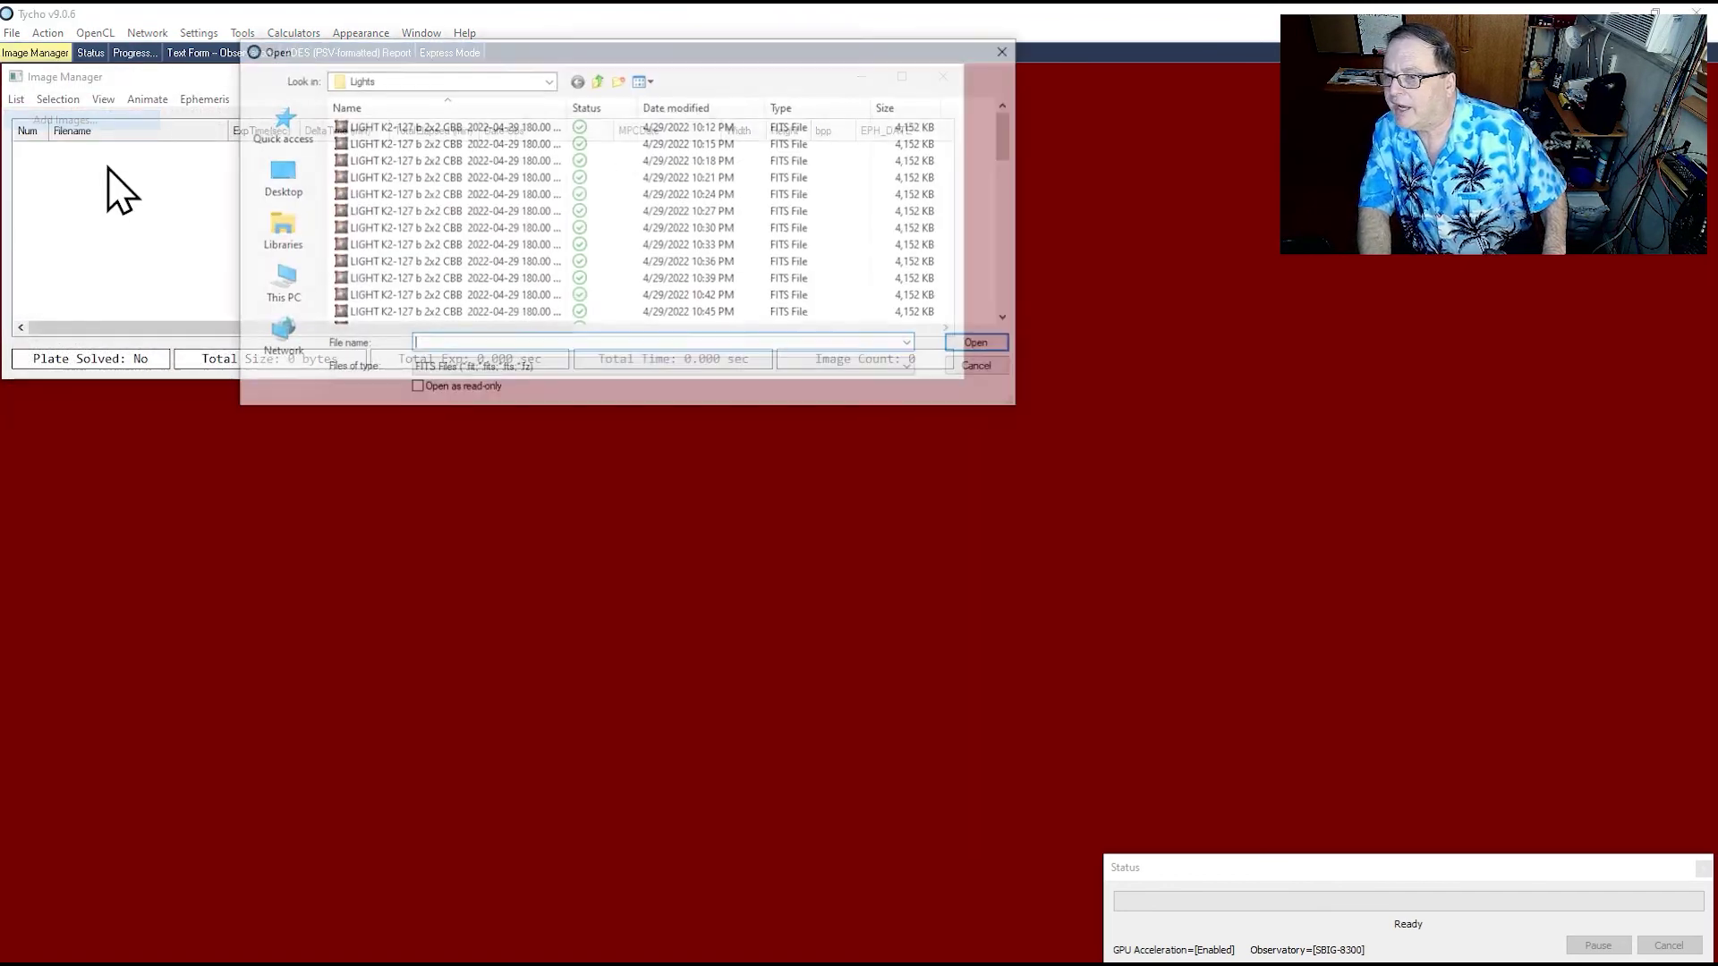
pyautogui.click(600, 84)
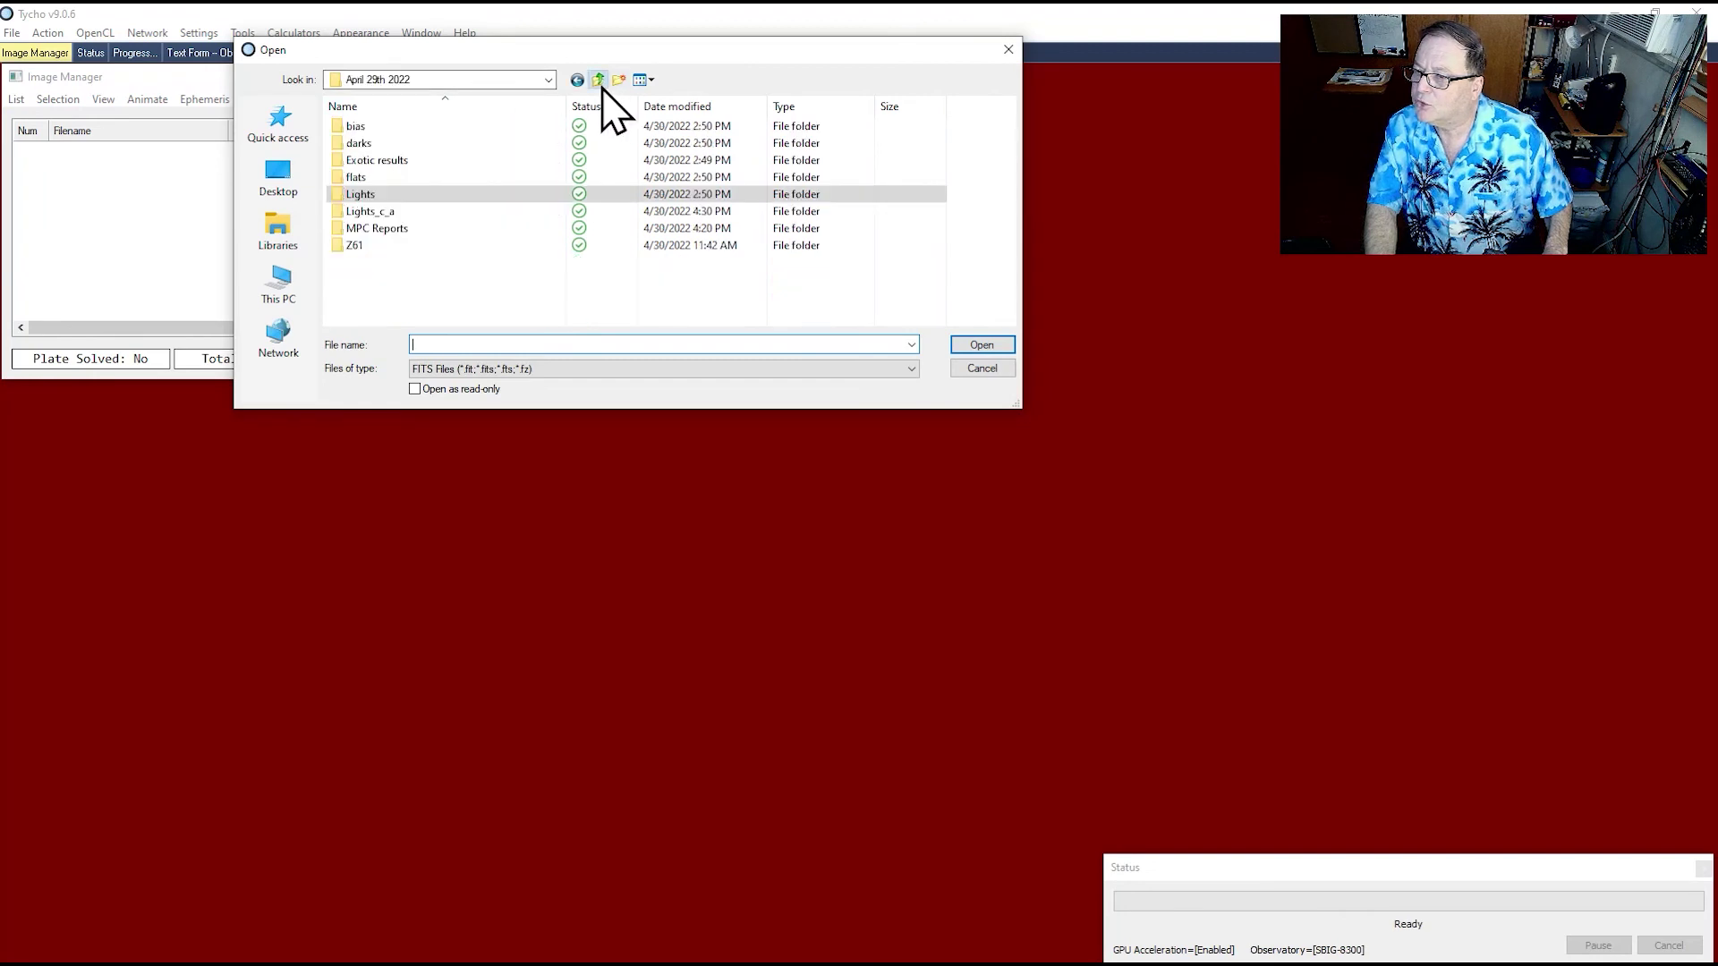
pyautogui.doubleClick(367, 212)
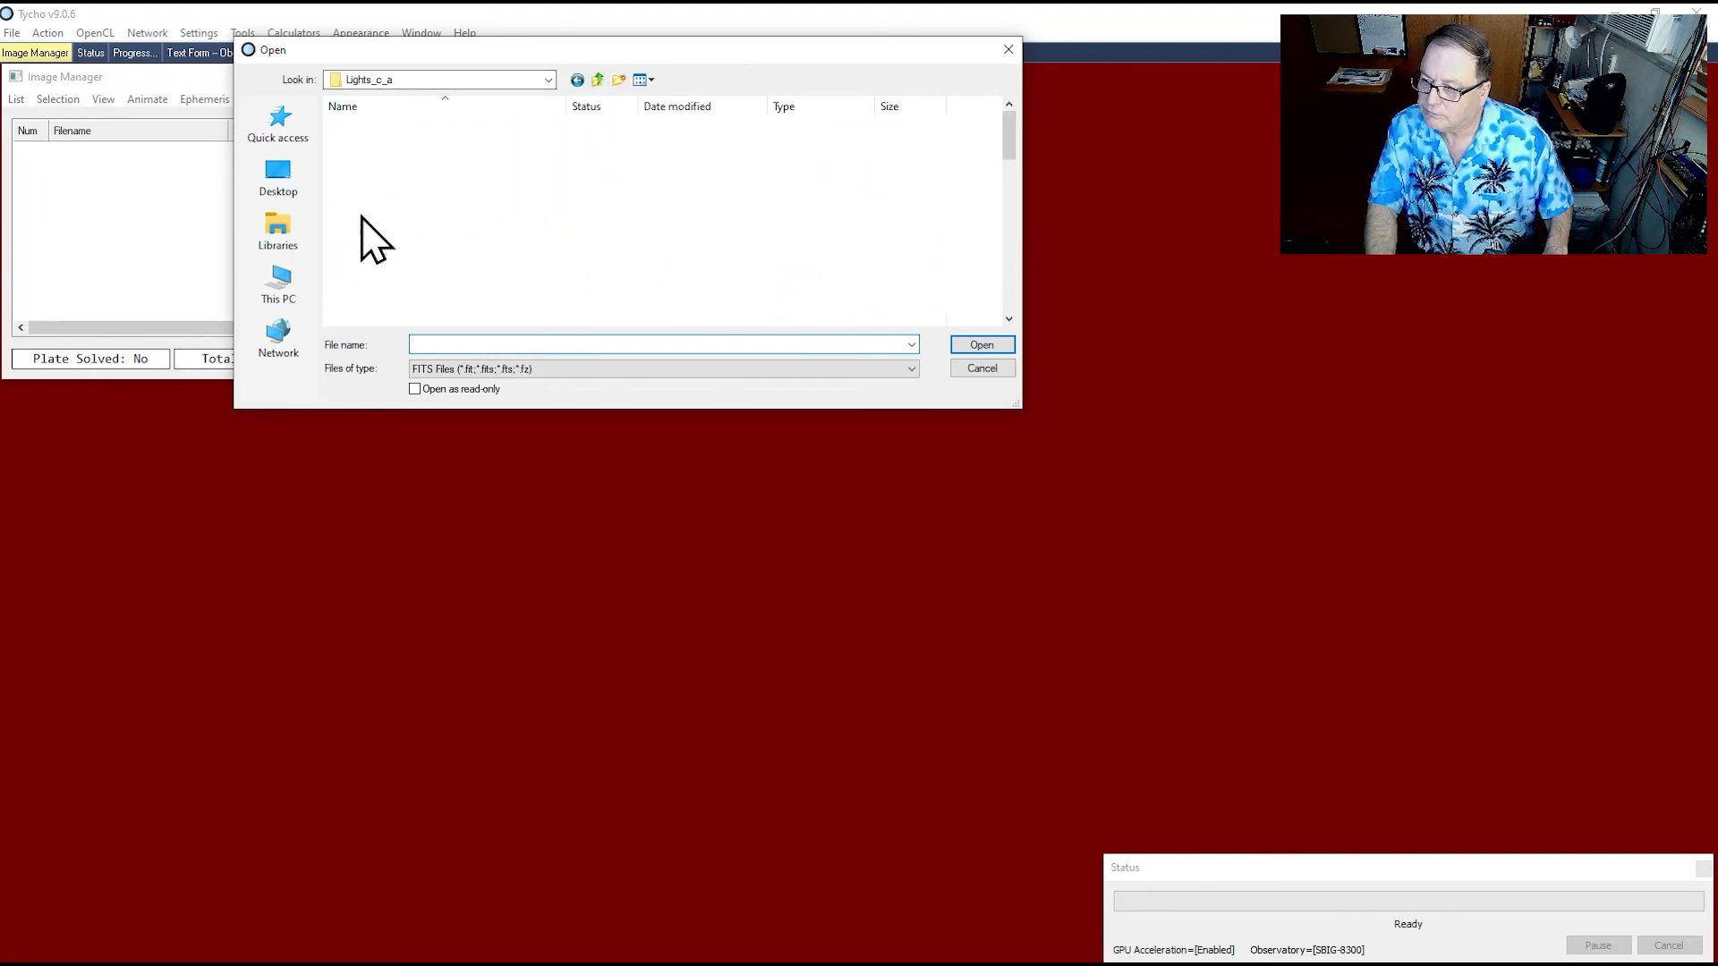
pyautogui.click(422, 130)
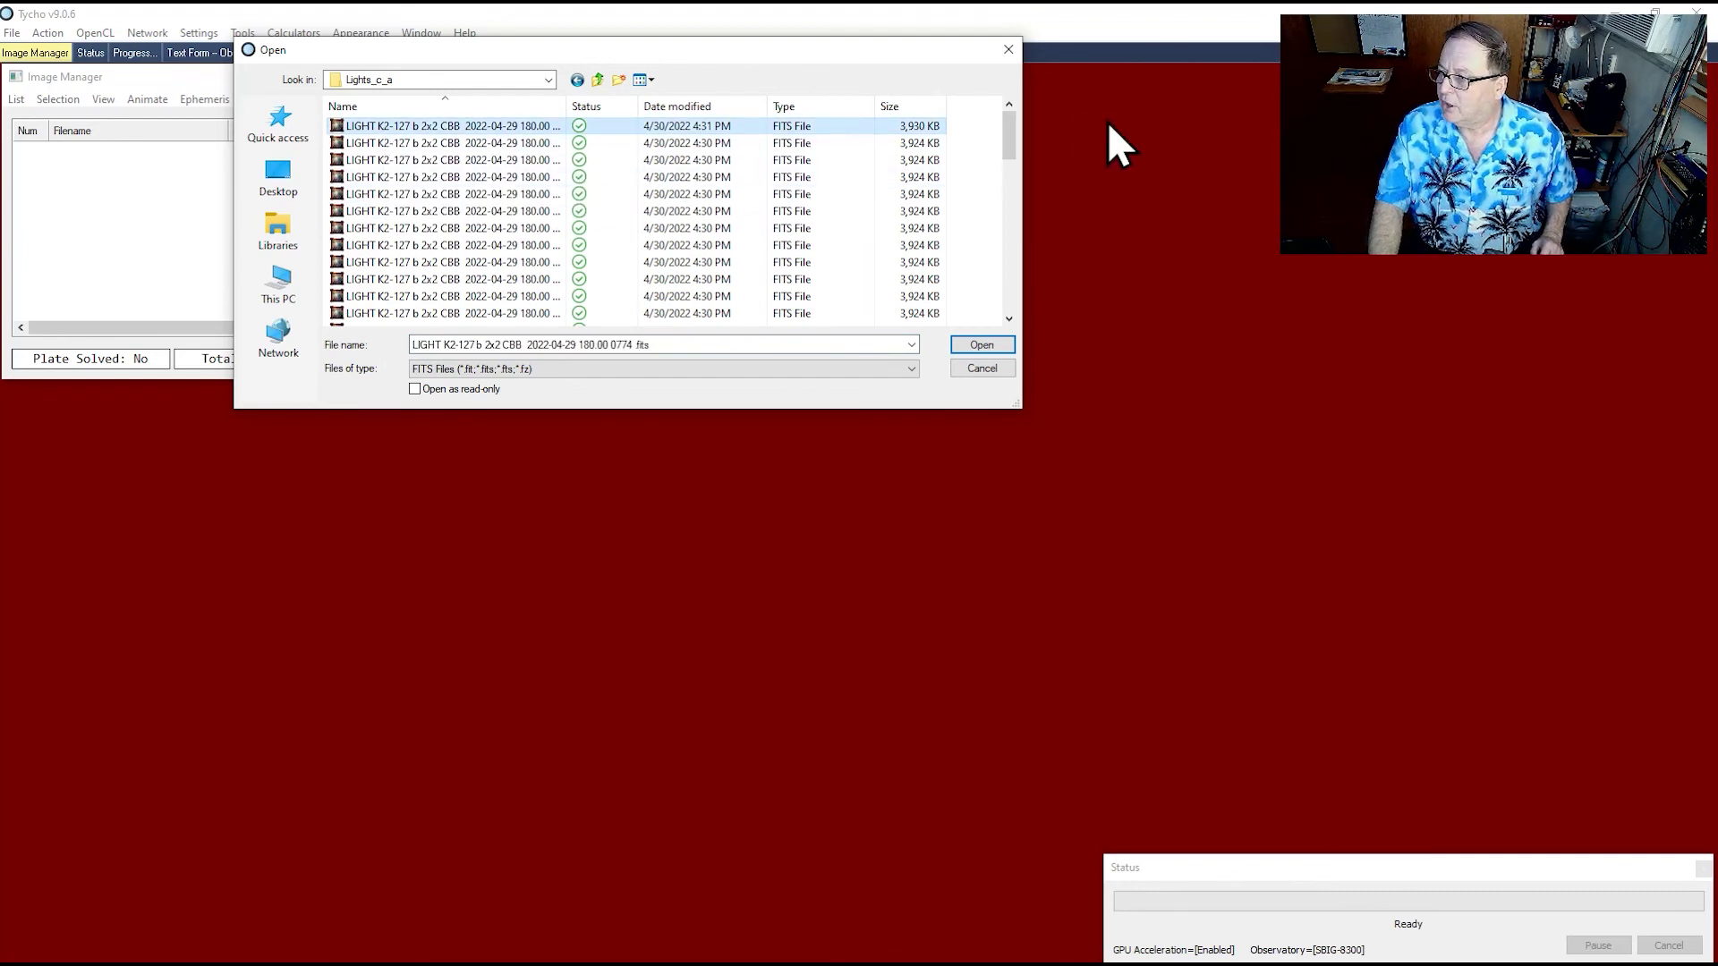
pyautogui.moveTo(1010, 134); pyautogui.dragTo(1007, 308)
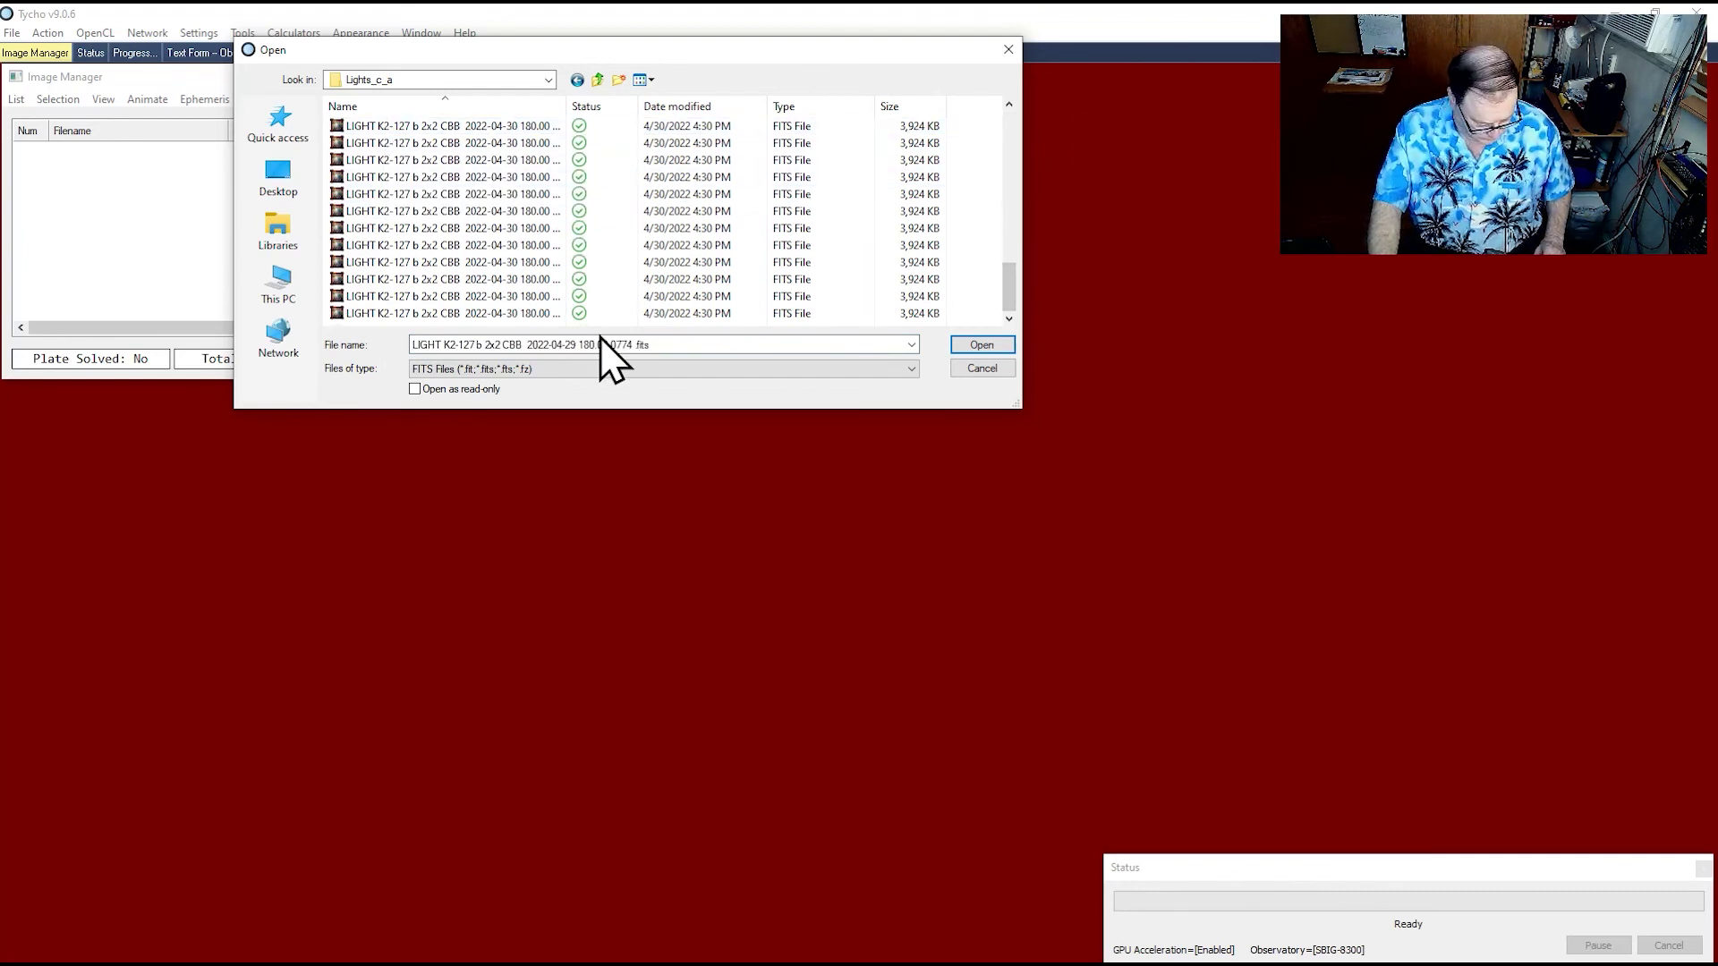
pyautogui.hotkey('ctrl', 'a')
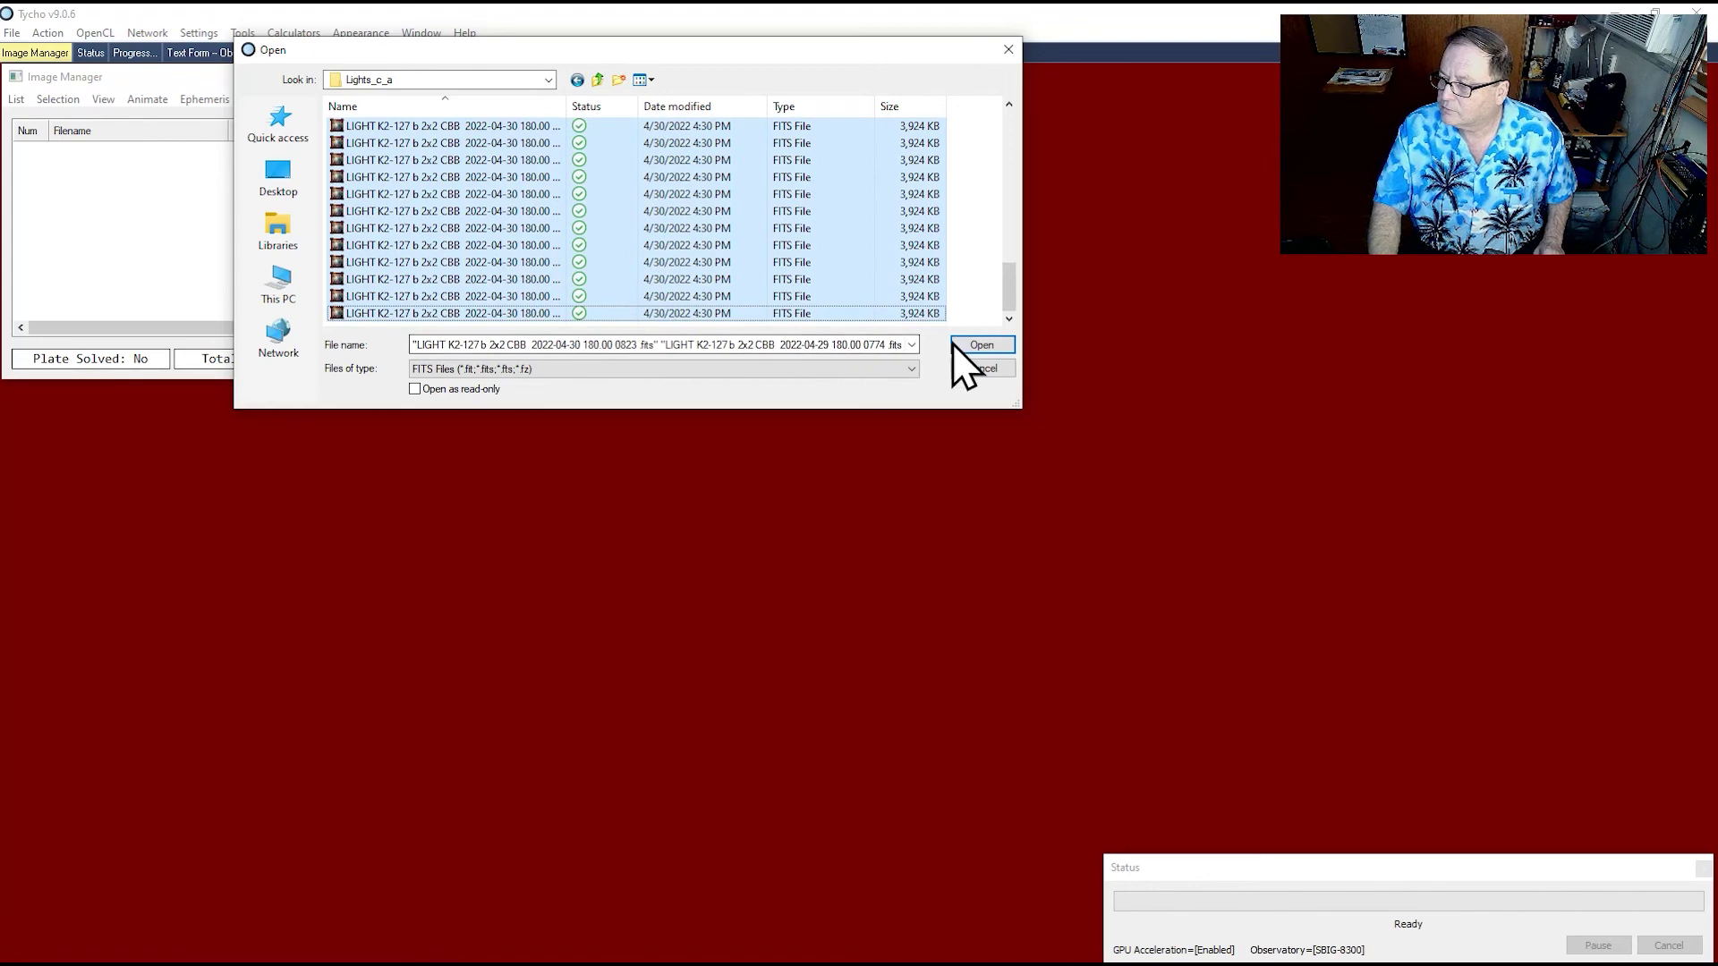
pyautogui.click(975, 346)
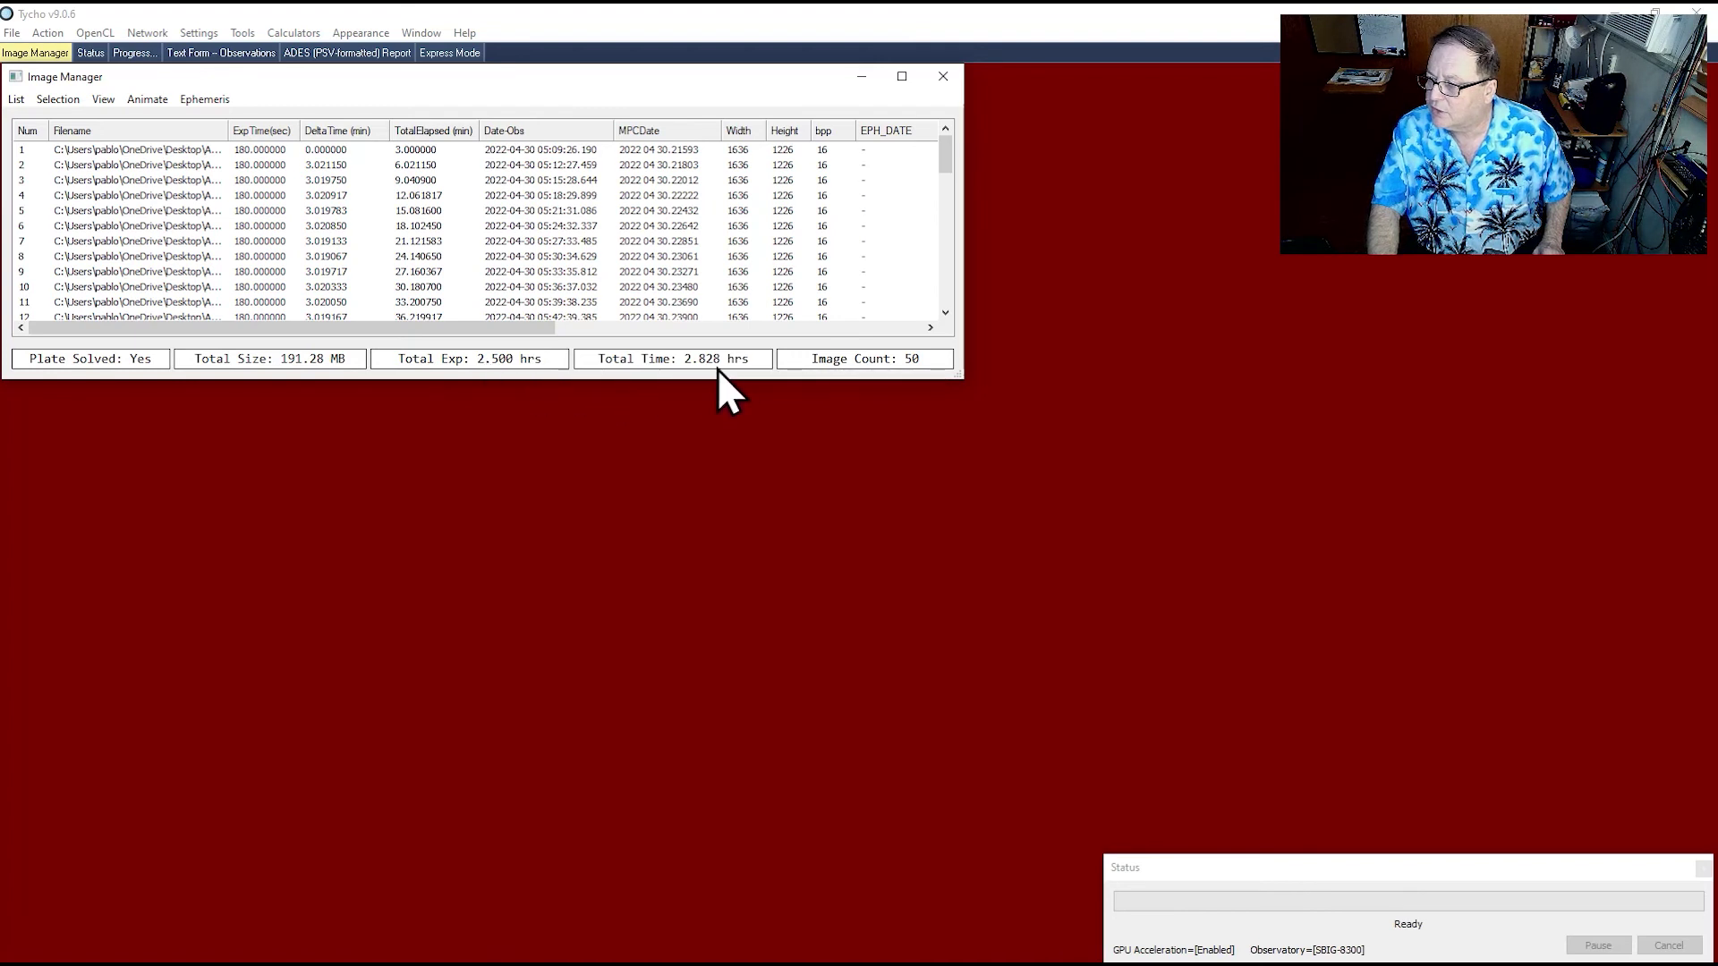
# - View the processed frames in the image viewer at 0.5x zoom with contrast at -134
pyautogui.click(47, 34)
pyautogui.click(72, 54)
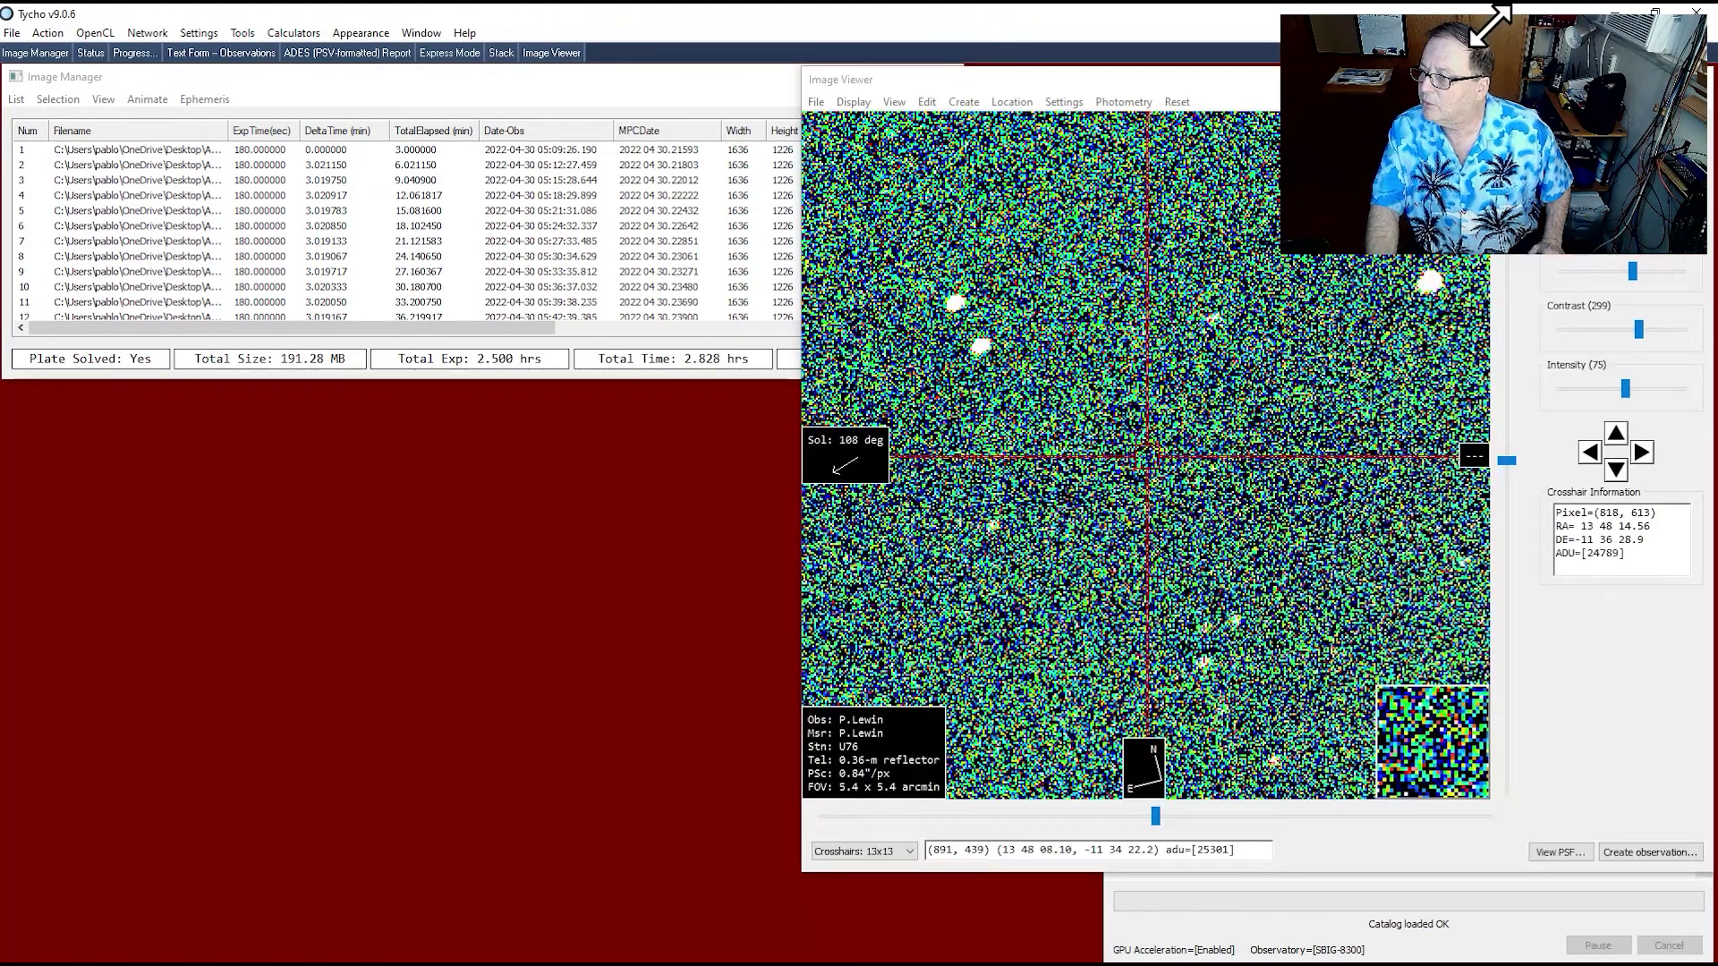
pyautogui.moveTo(1489, 30); pyautogui.dragTo(1489, 729)
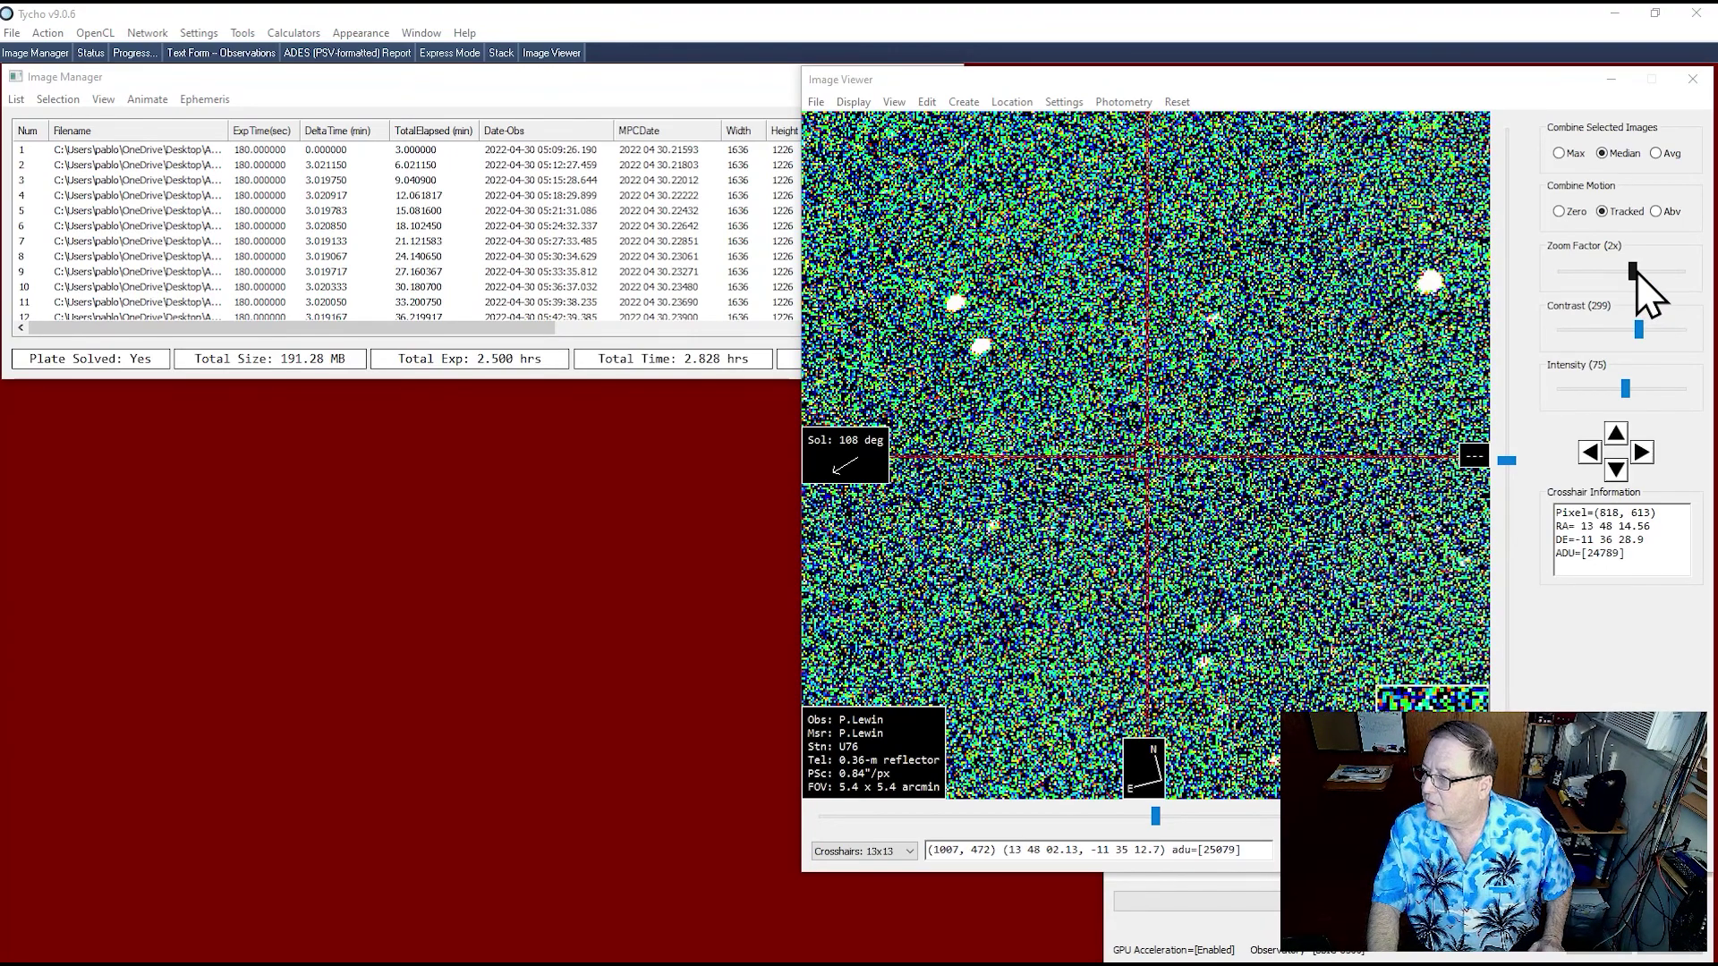
pyautogui.moveTo(1633, 271); pyautogui.dragTo(1610, 284)
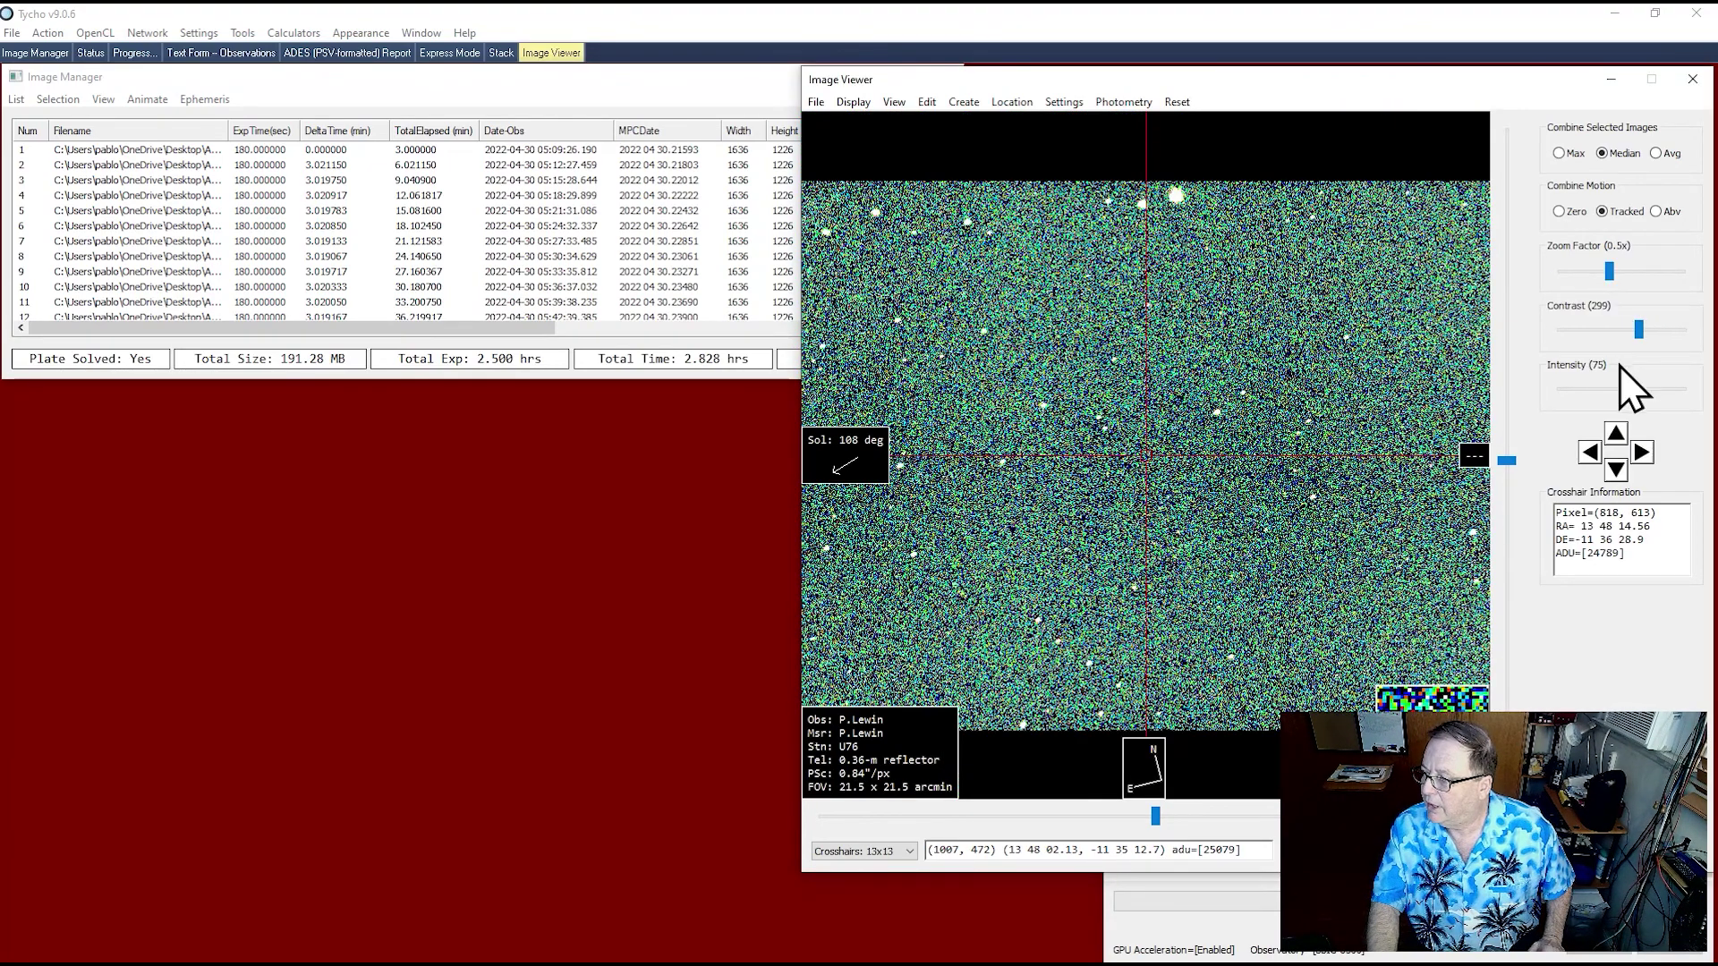
pyautogui.click(1630, 331)
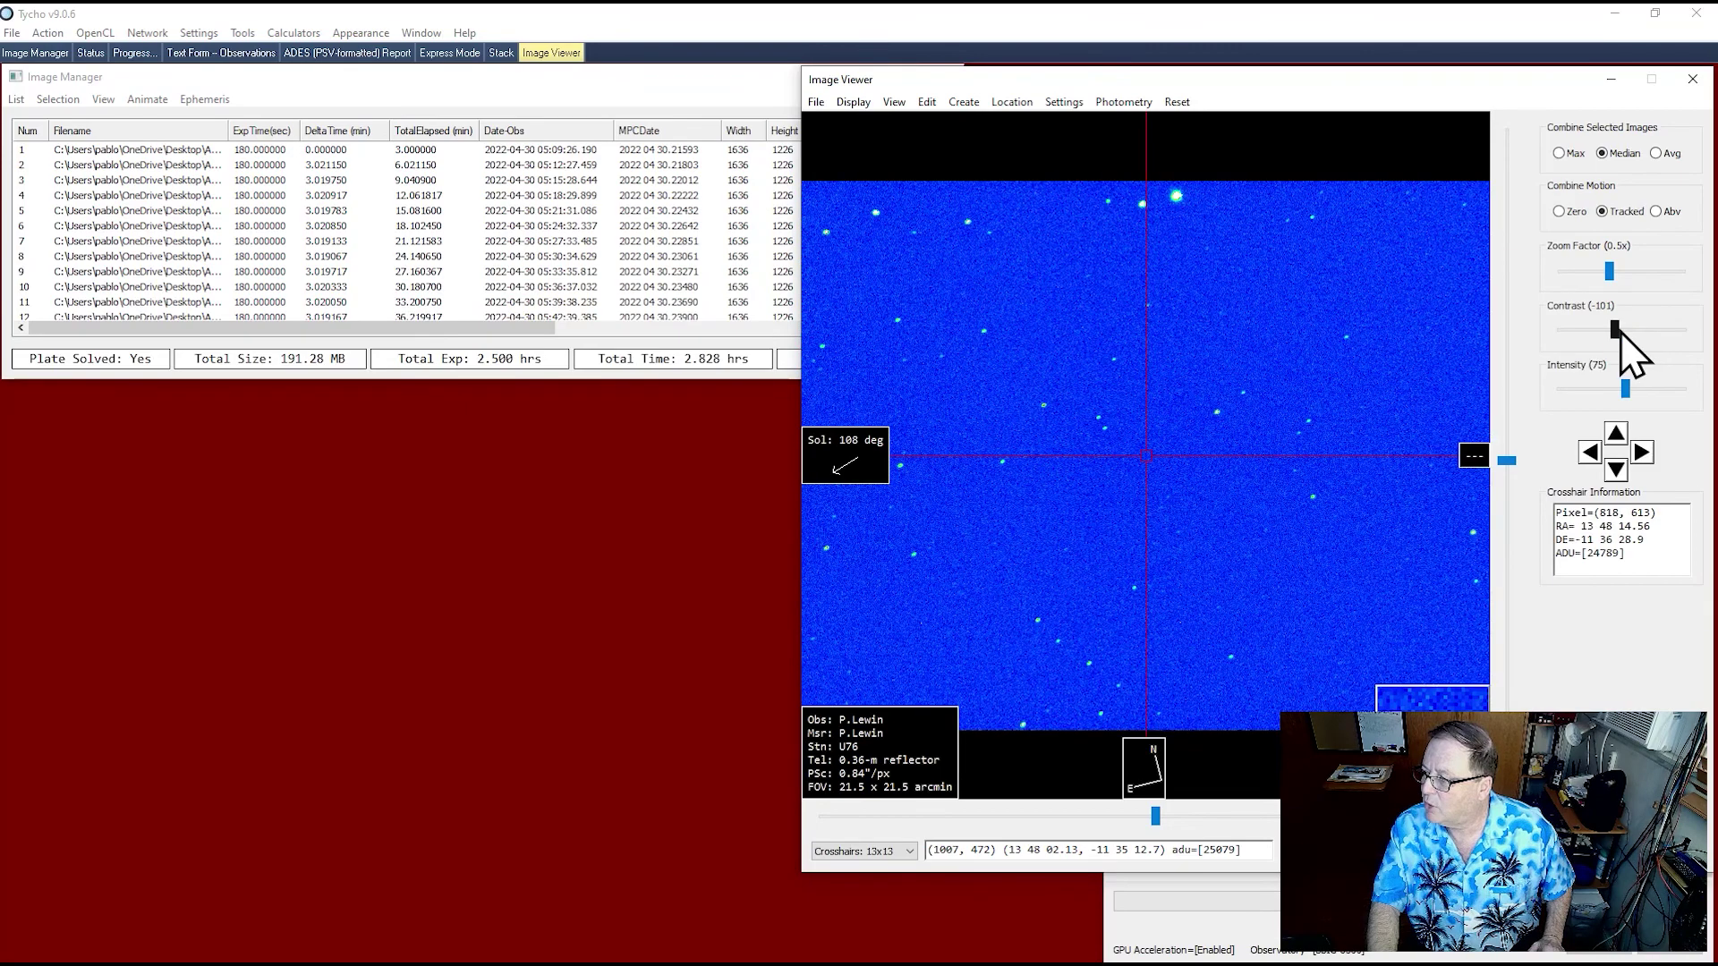
pyautogui.moveTo(1620, 332)
pyautogui.mouseDown()
pyautogui.moveTo(1665, 353)
pyautogui.moveTo(1641, 361)
pyautogui.moveTo(1618, 333)
pyautogui.mouseUp()
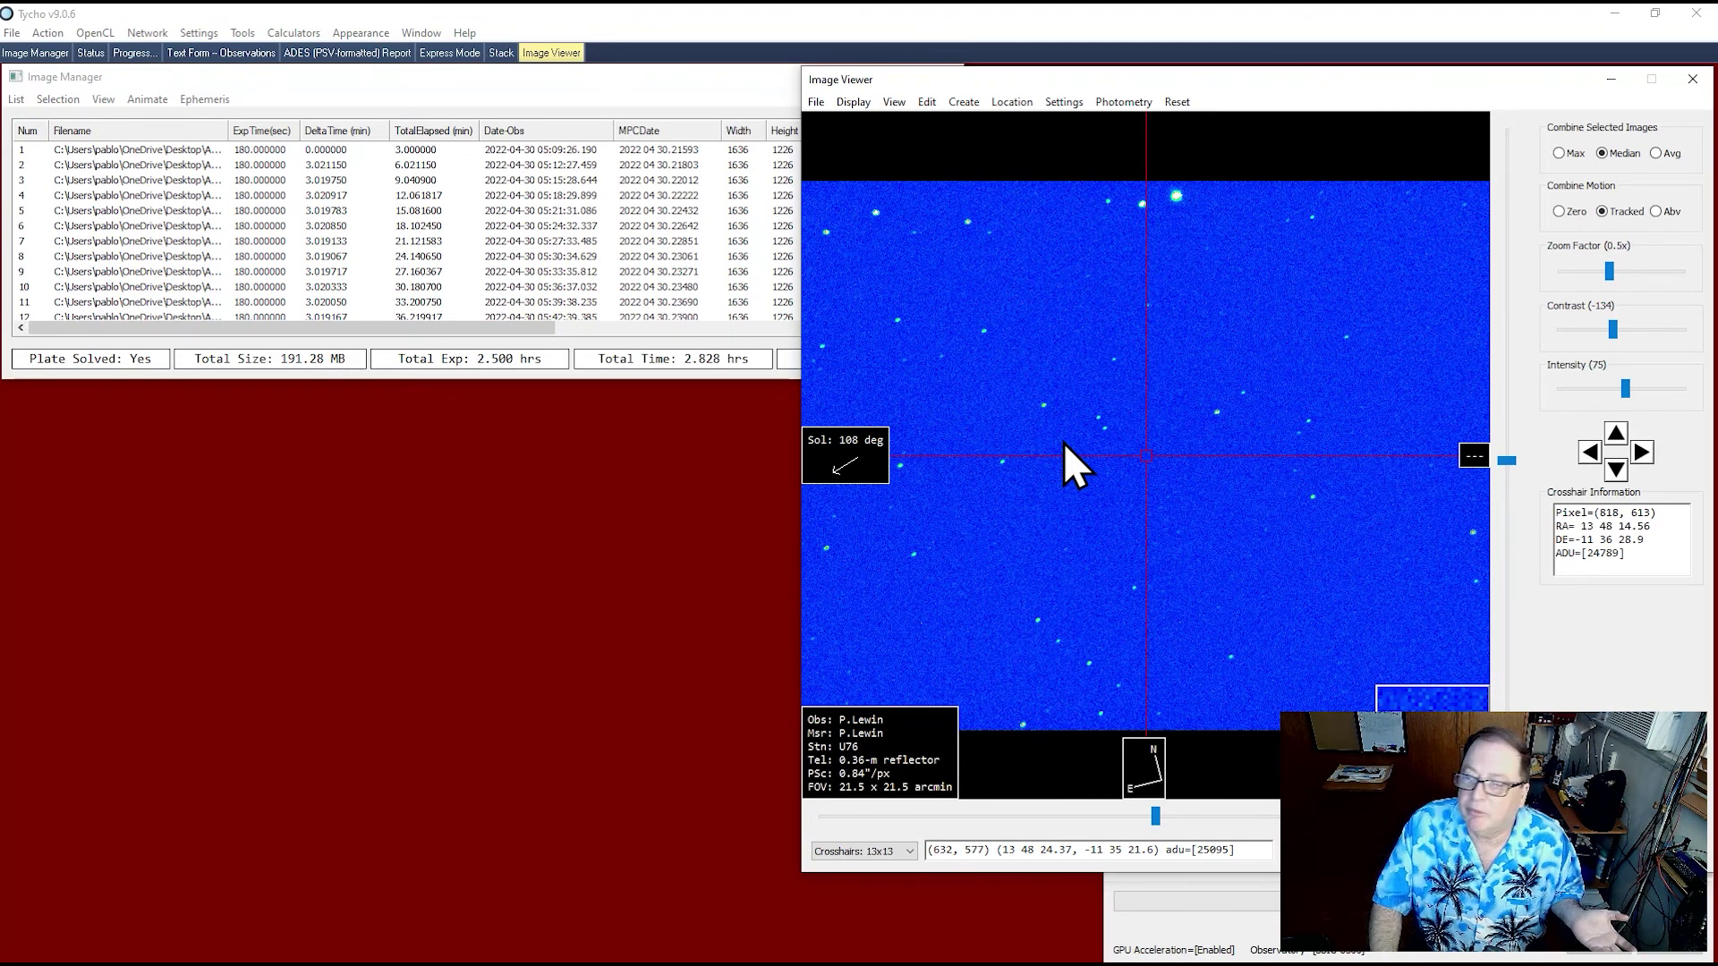
pyautogui.click(813, 103)
# - Load the known objects, sort them by magnitude, and centre the view on 1991 GV3
pyautogui.click(831, 131)
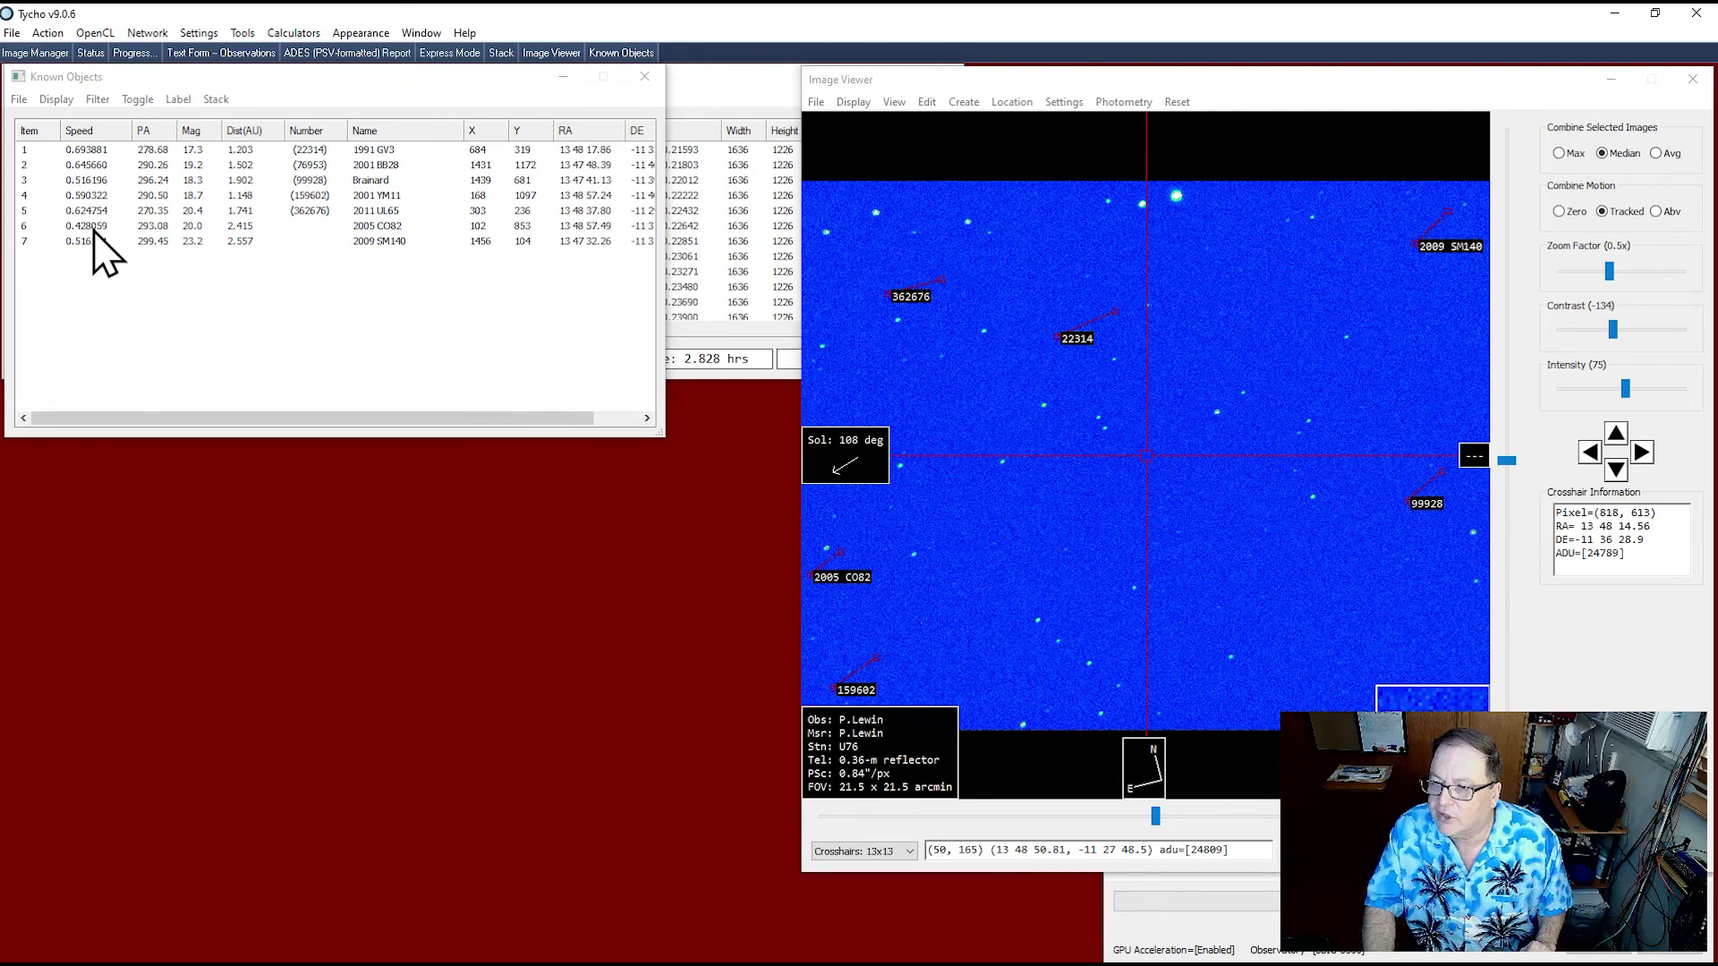
pyautogui.click(193, 131)
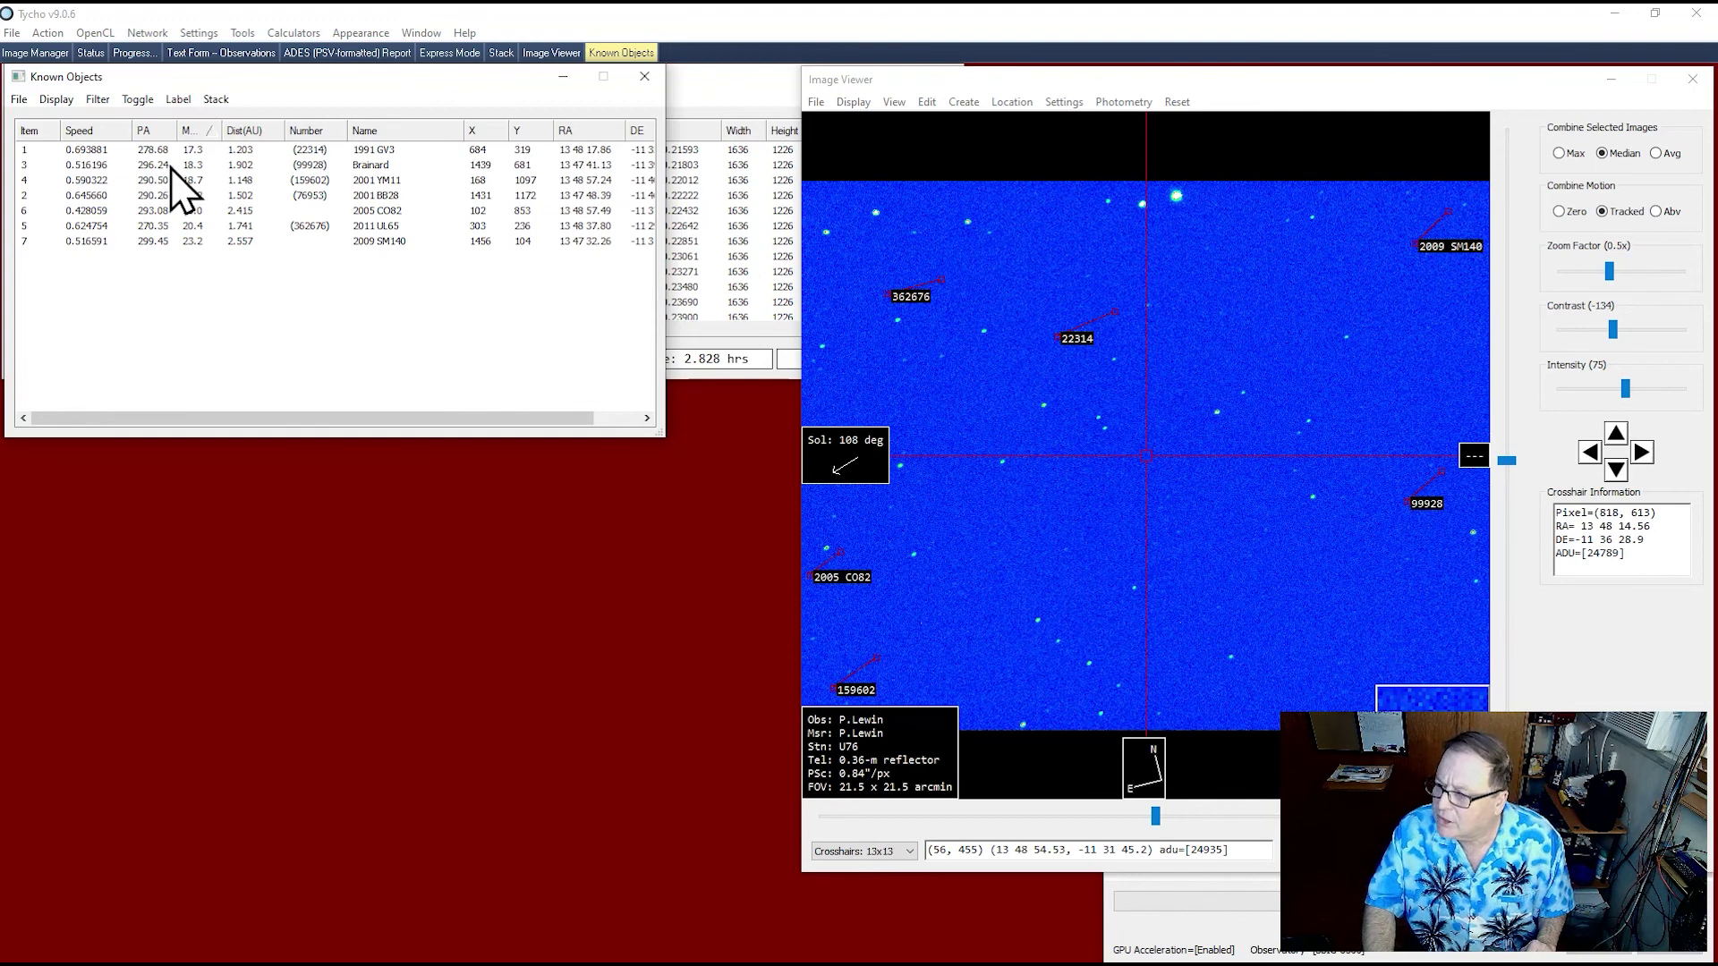
pyautogui.click(231, 150)
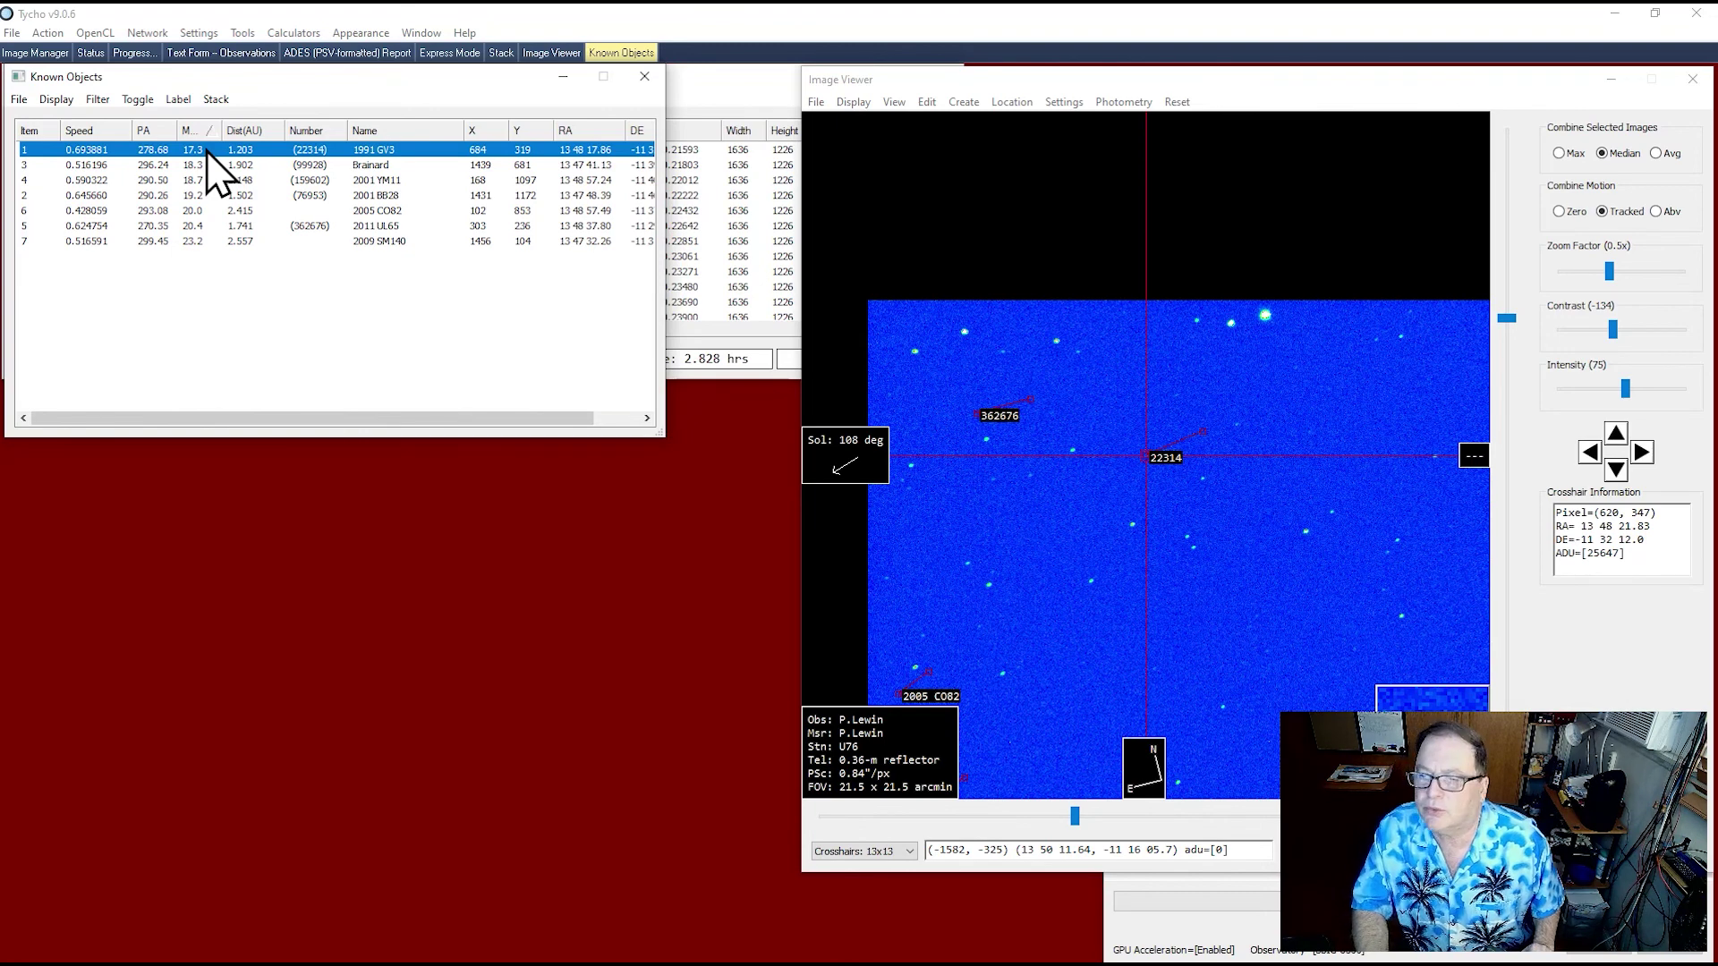
pyautogui.rightClick(208, 150)
# - Show the stacked image tracked on 1991 GV3 at 2x zoom with higher contrast
pyautogui.click(233, 182)
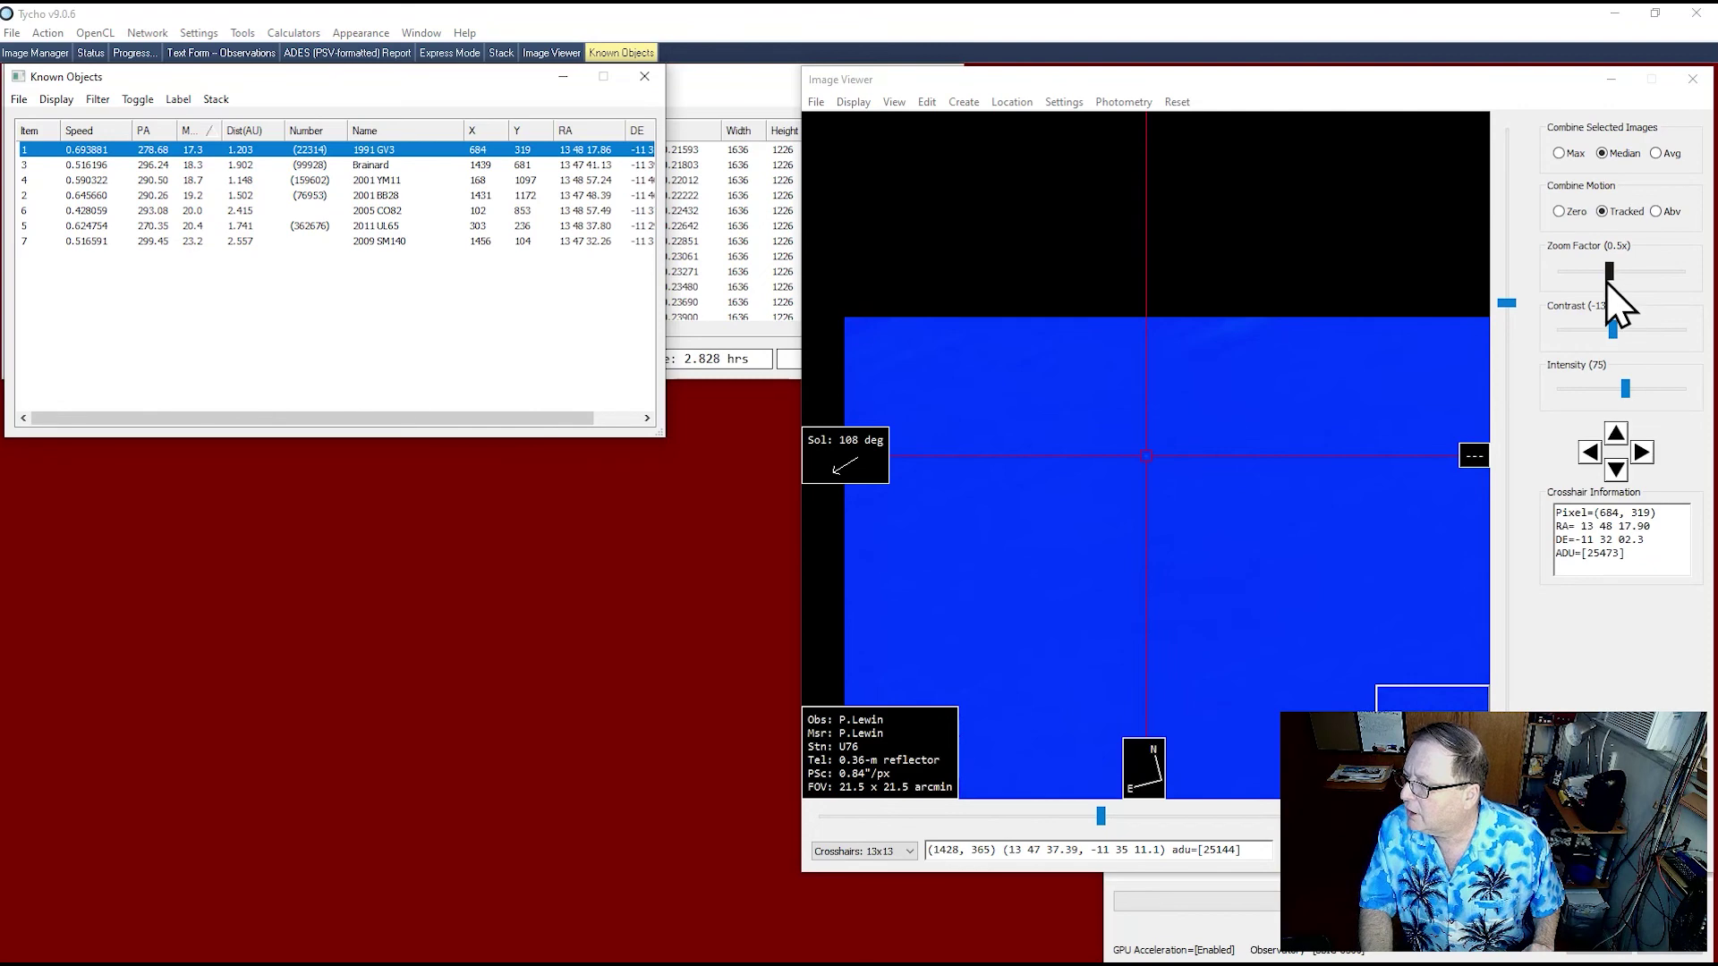
pyautogui.moveTo(1610, 279); pyautogui.dragTo(1633, 287)
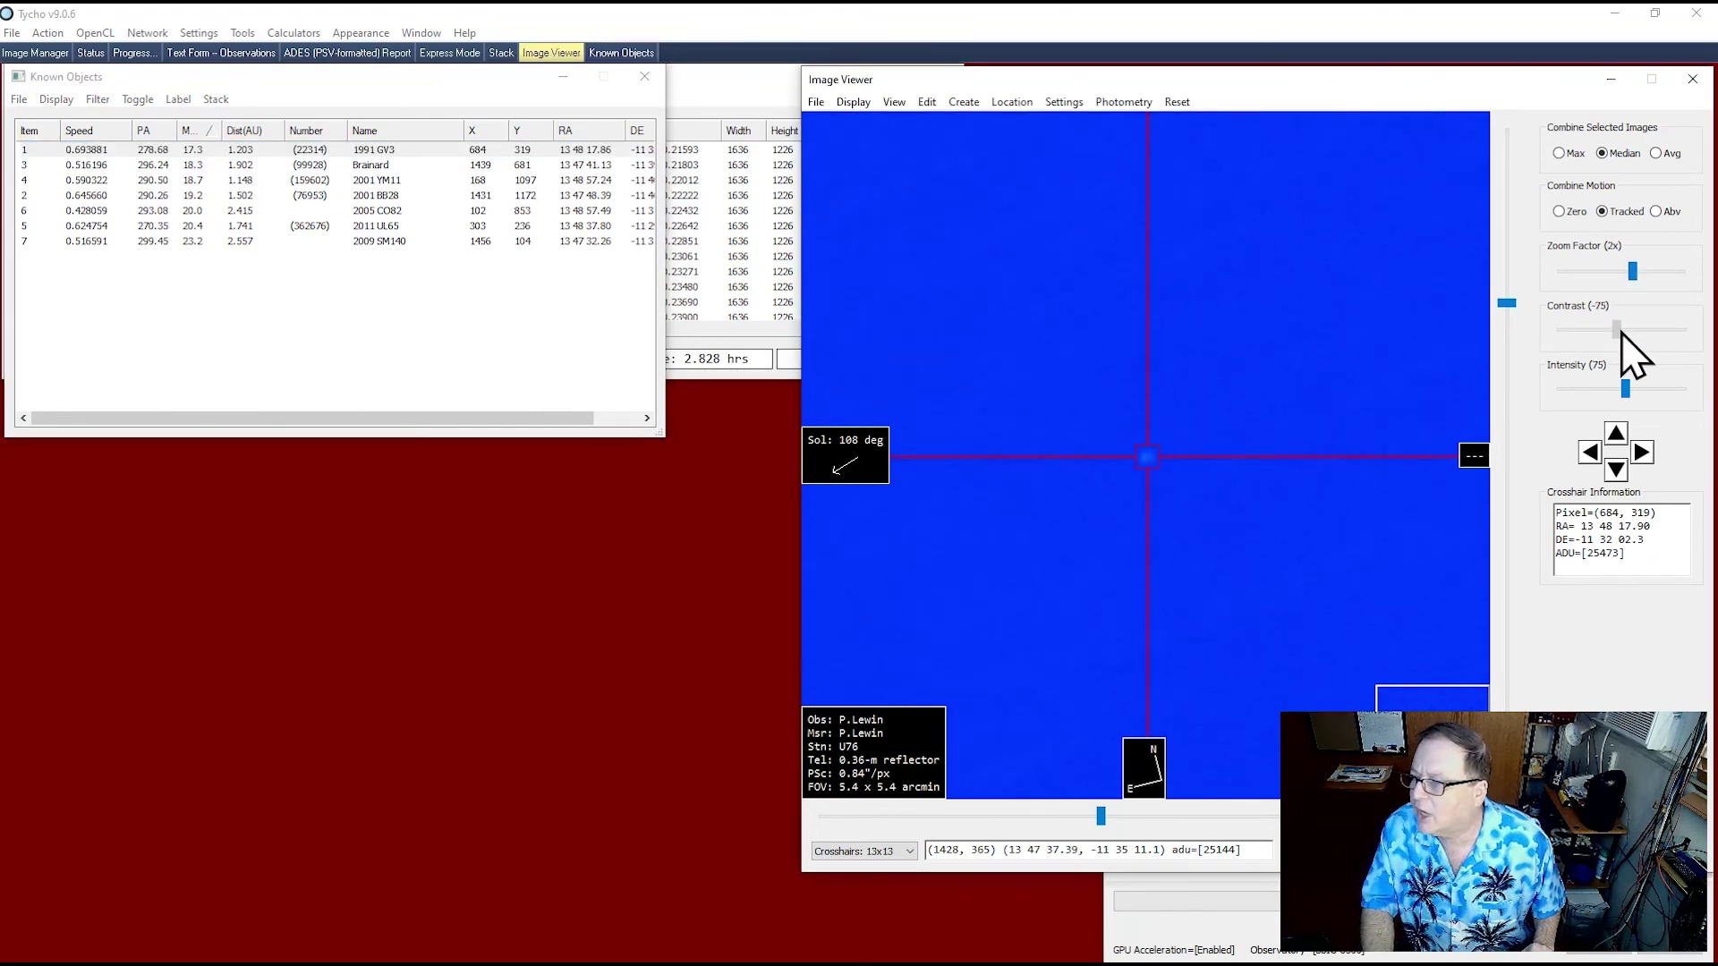
pyautogui.moveTo(1621, 331); pyautogui.dragTo(1644, 333)
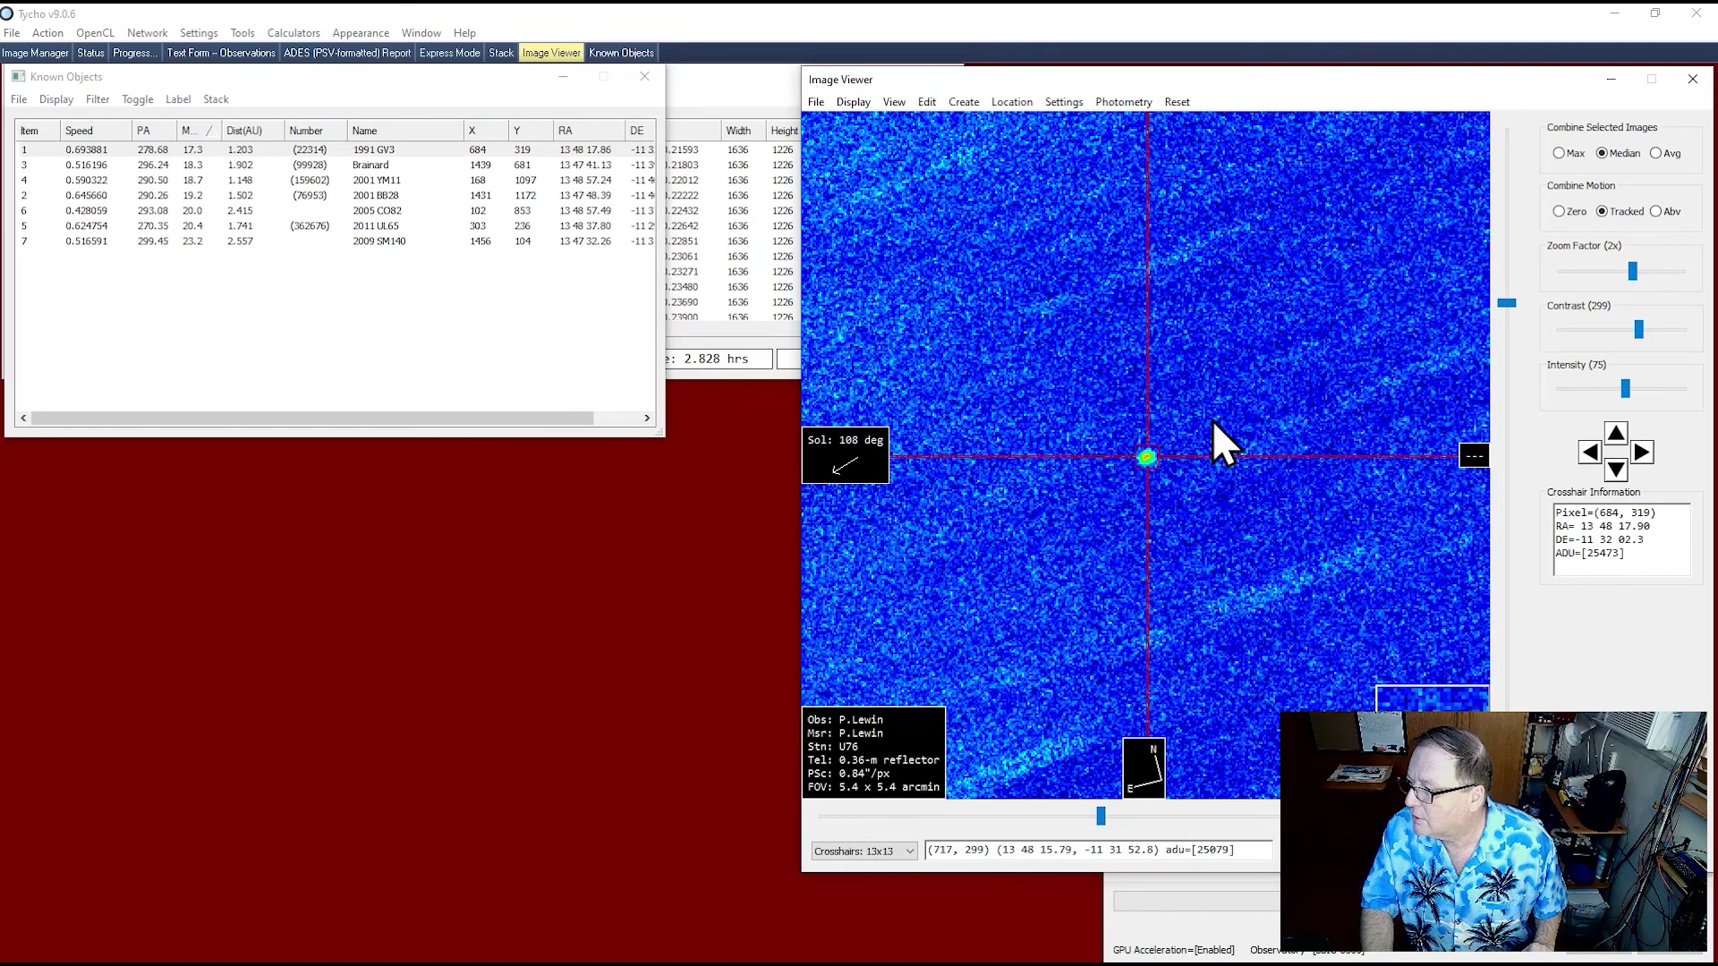
# - Add 1991 GV3 to the Track Navigator and verify the track at 1x zoom
pyautogui.click(204, 155)
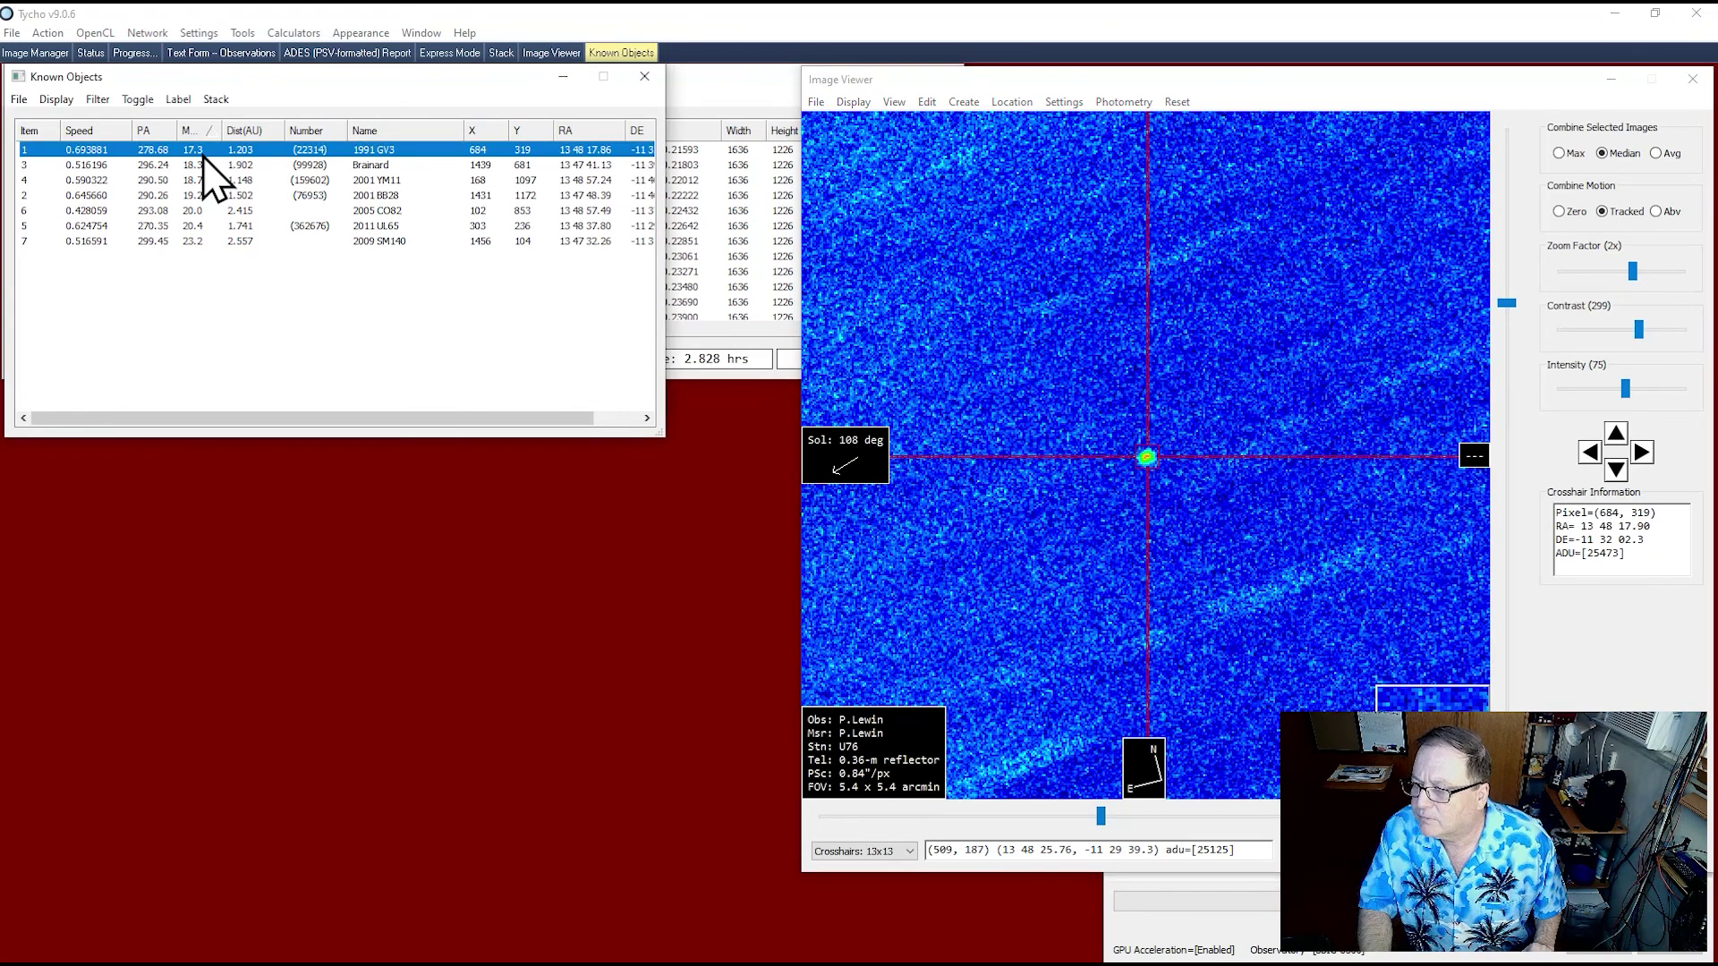
pyautogui.rightClick(203, 154)
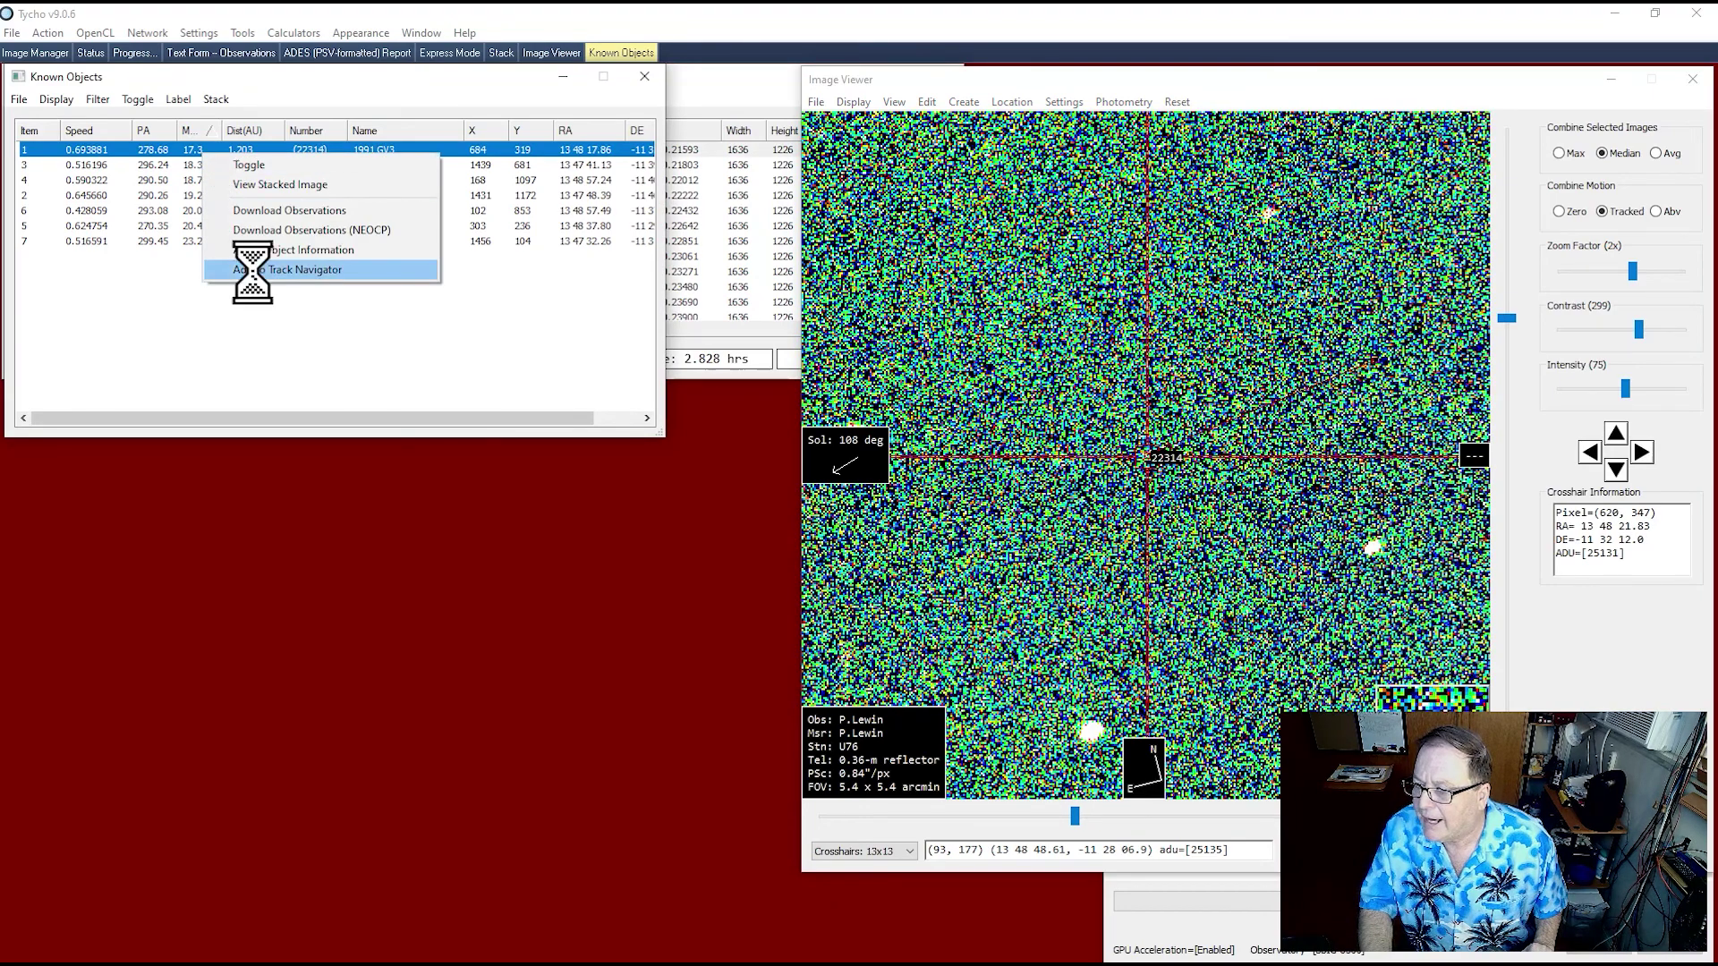
pyautogui.click(255, 269)
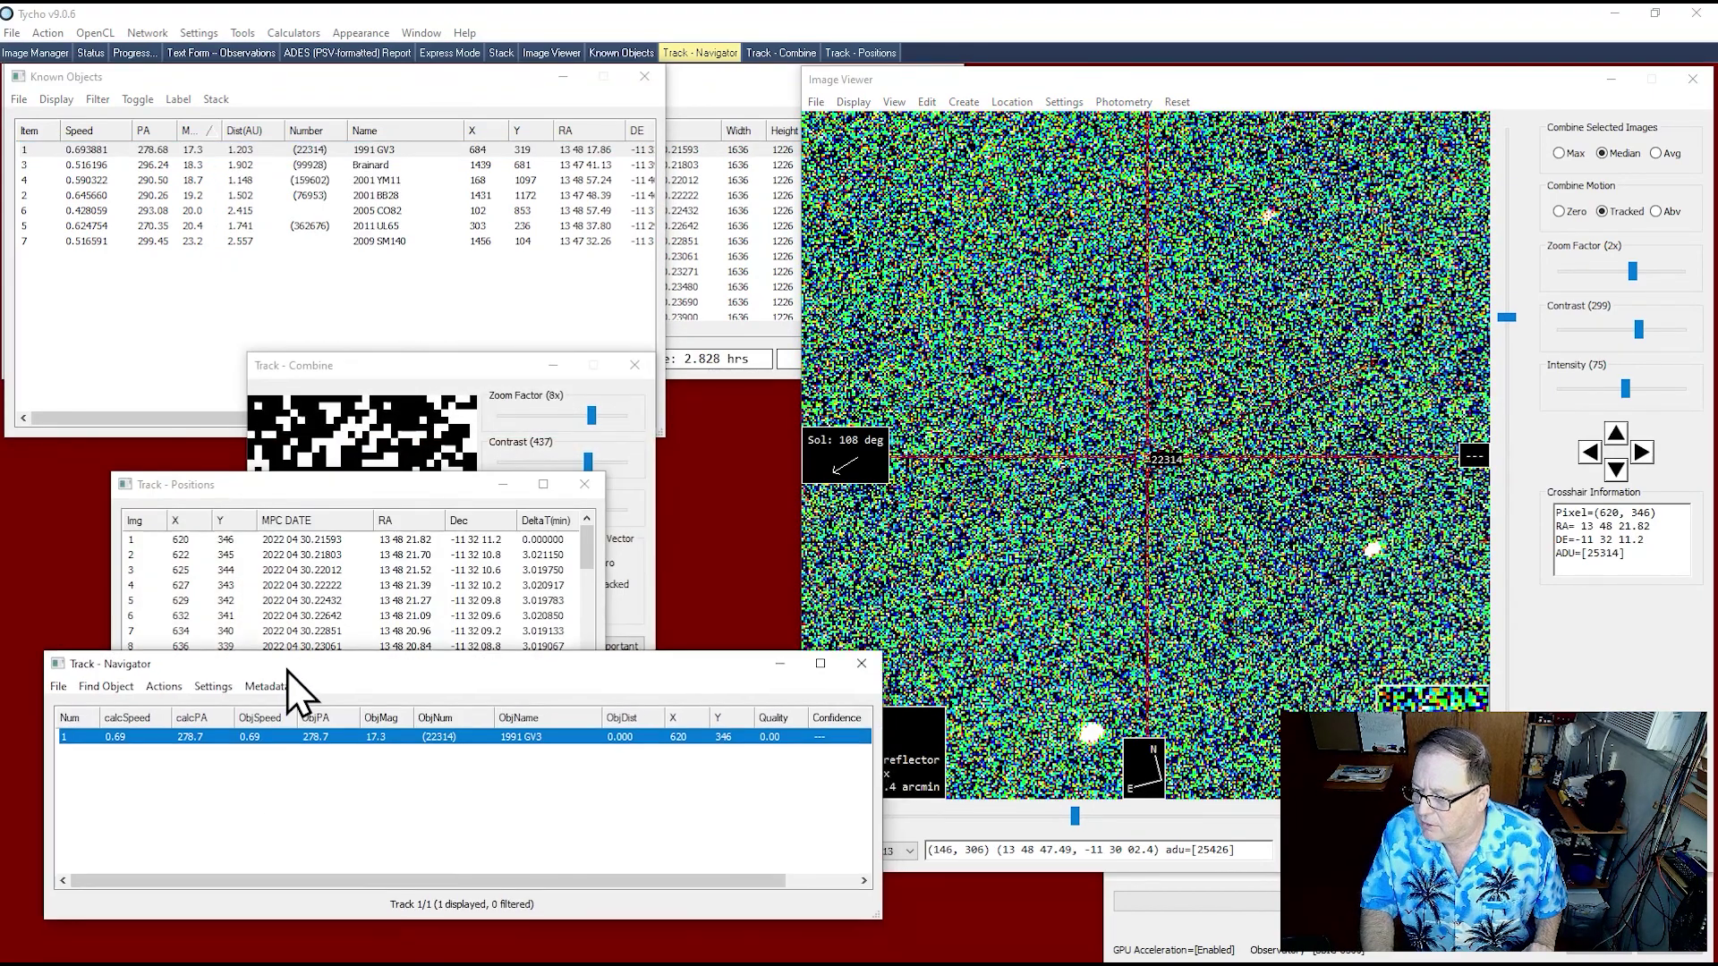
pyautogui.rightClick(241, 673)
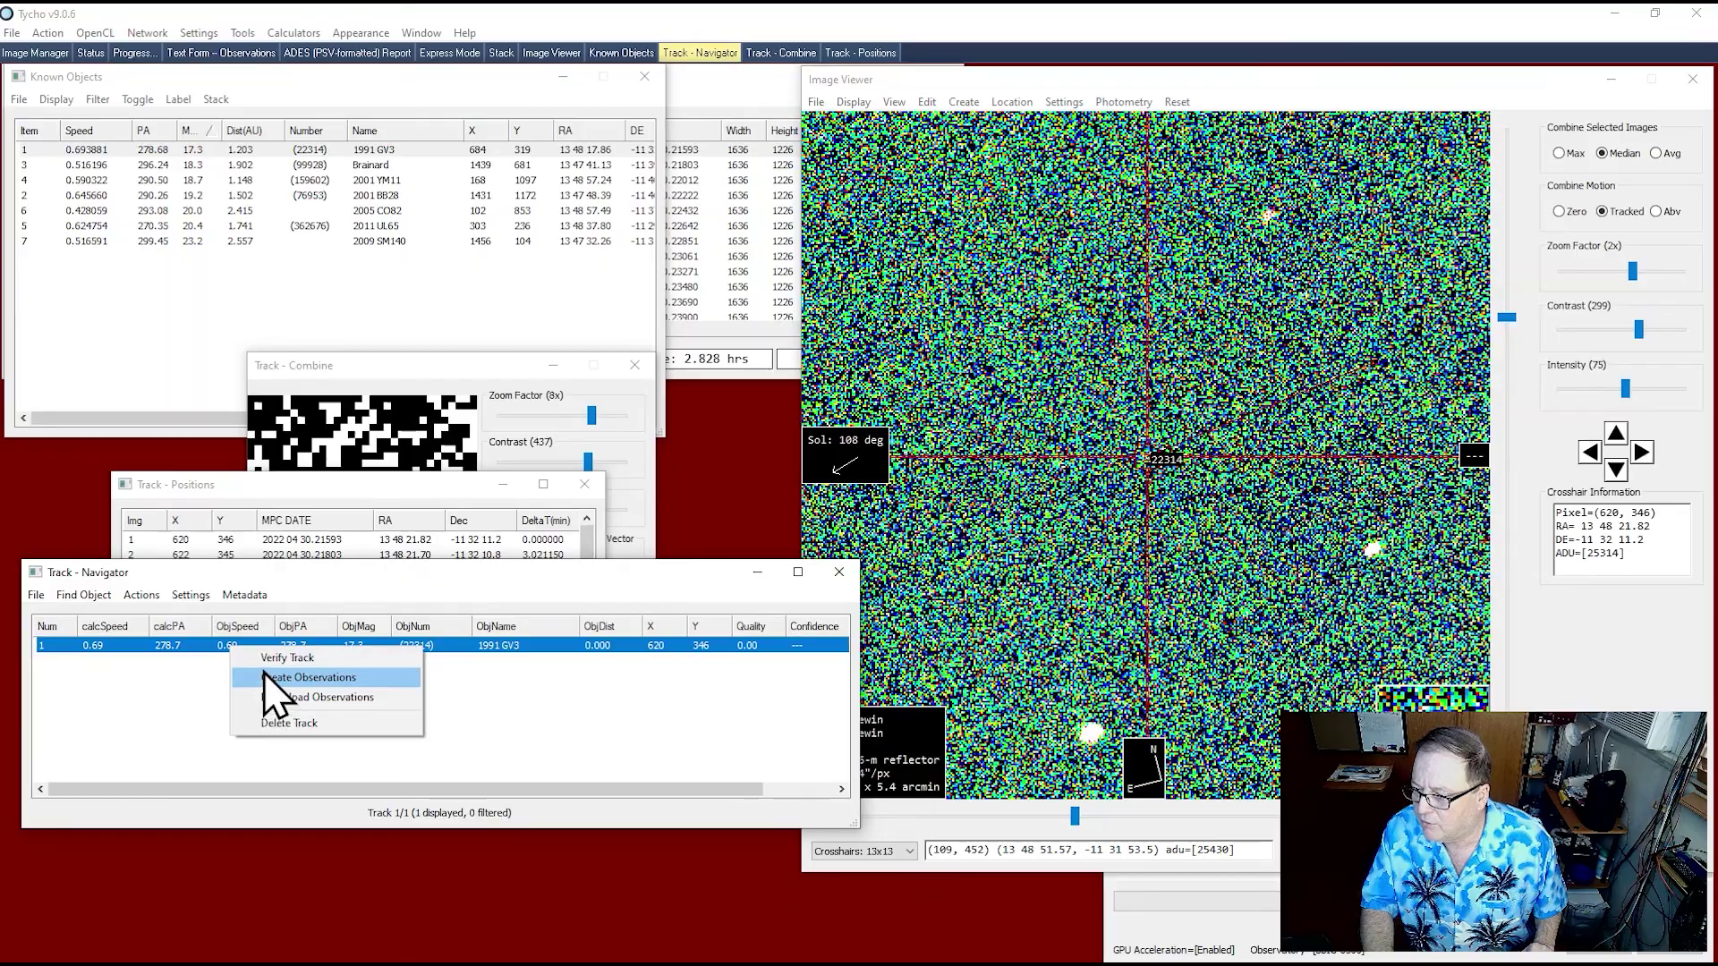
pyautogui.click(263, 673)
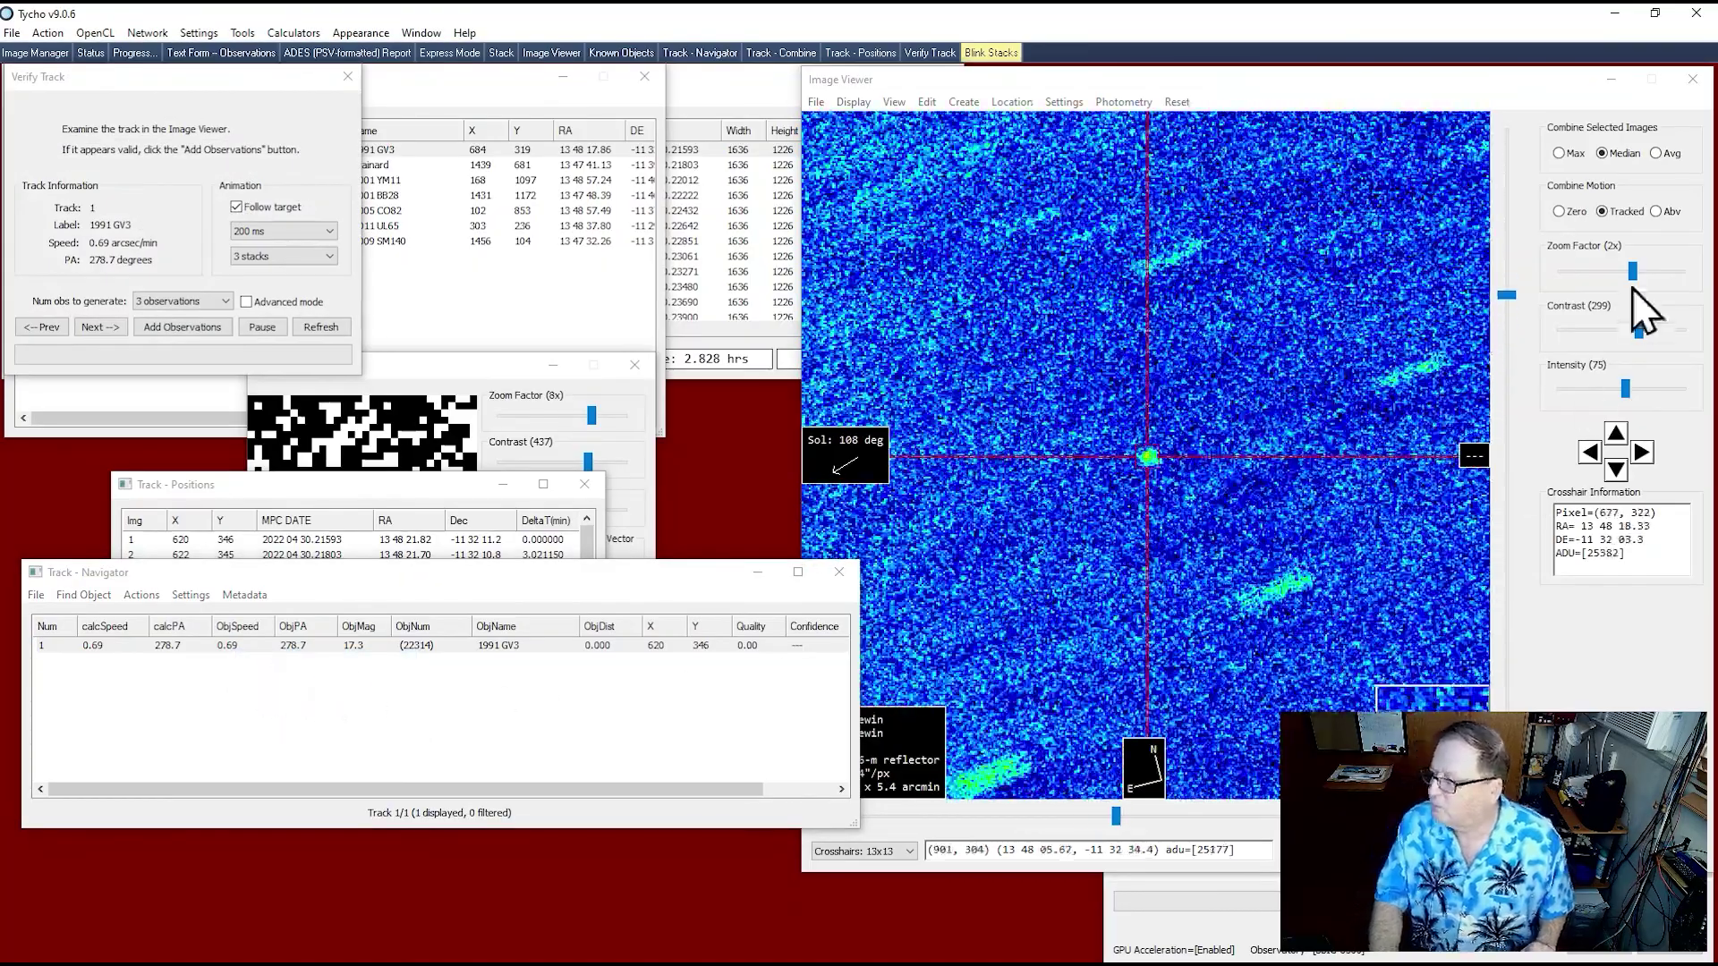
pyautogui.moveTo(1634, 271); pyautogui.dragTo(1621, 271)
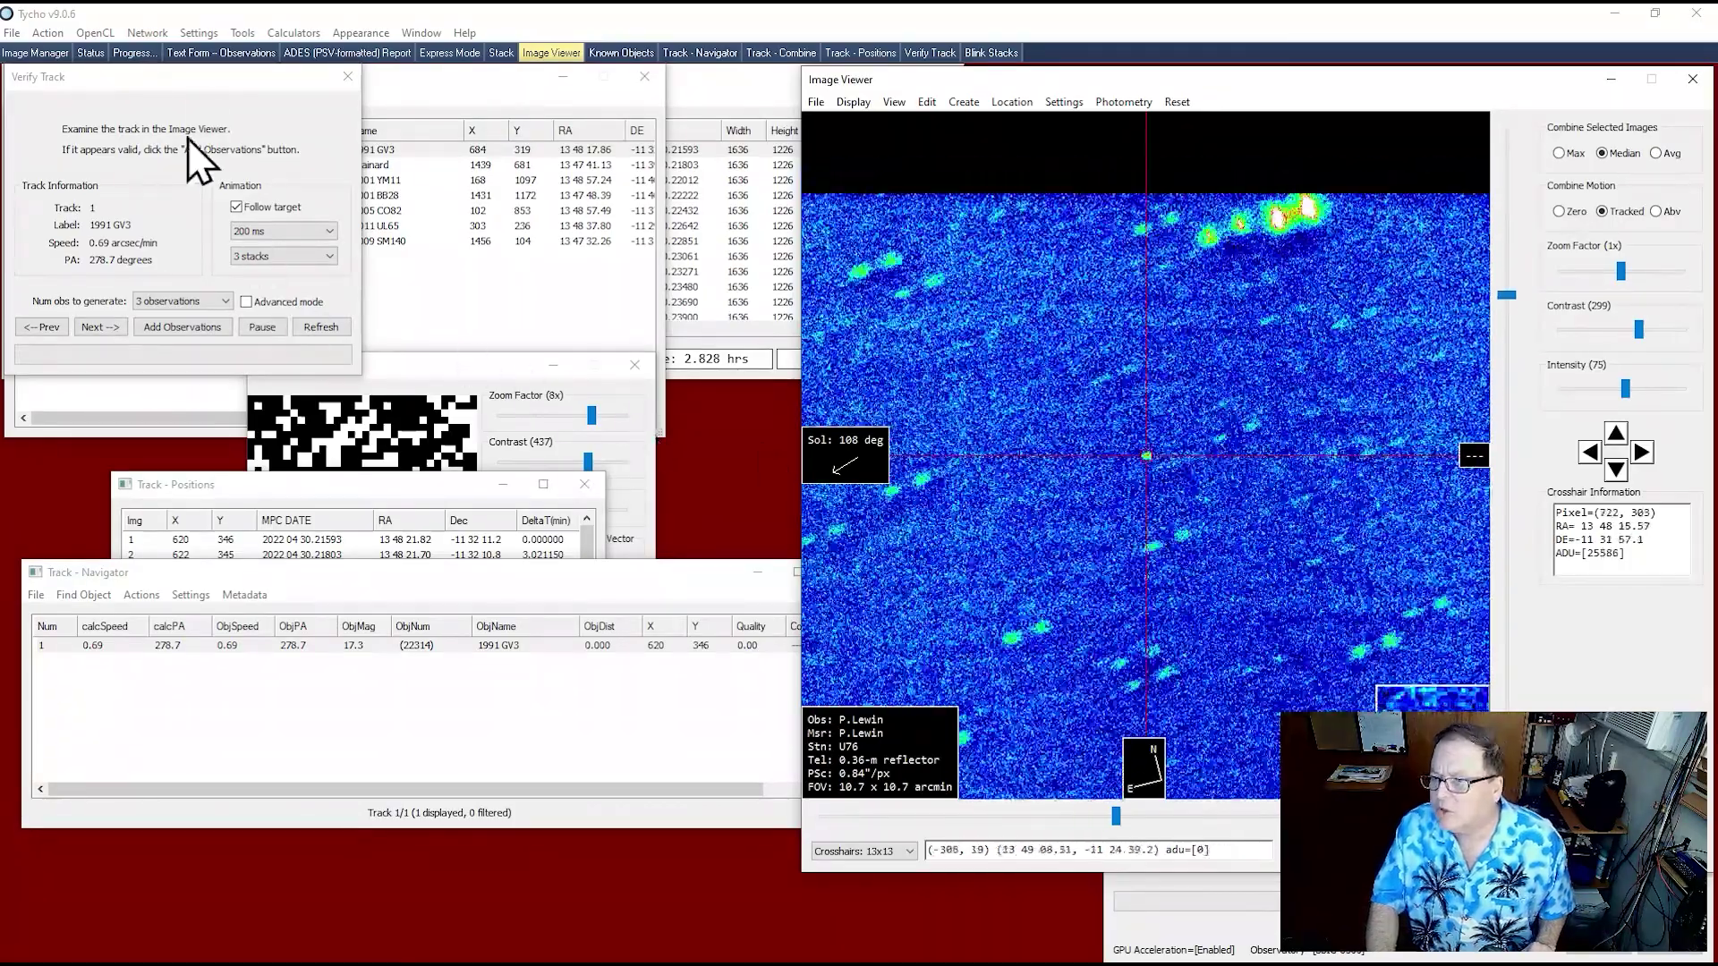
# - Show the stacked image tracked on Brainard (99928) at 4x zoom
pyautogui.moveTo(199, 85); pyautogui.dragTo(278, 361)
pyautogui.click(190, 165)
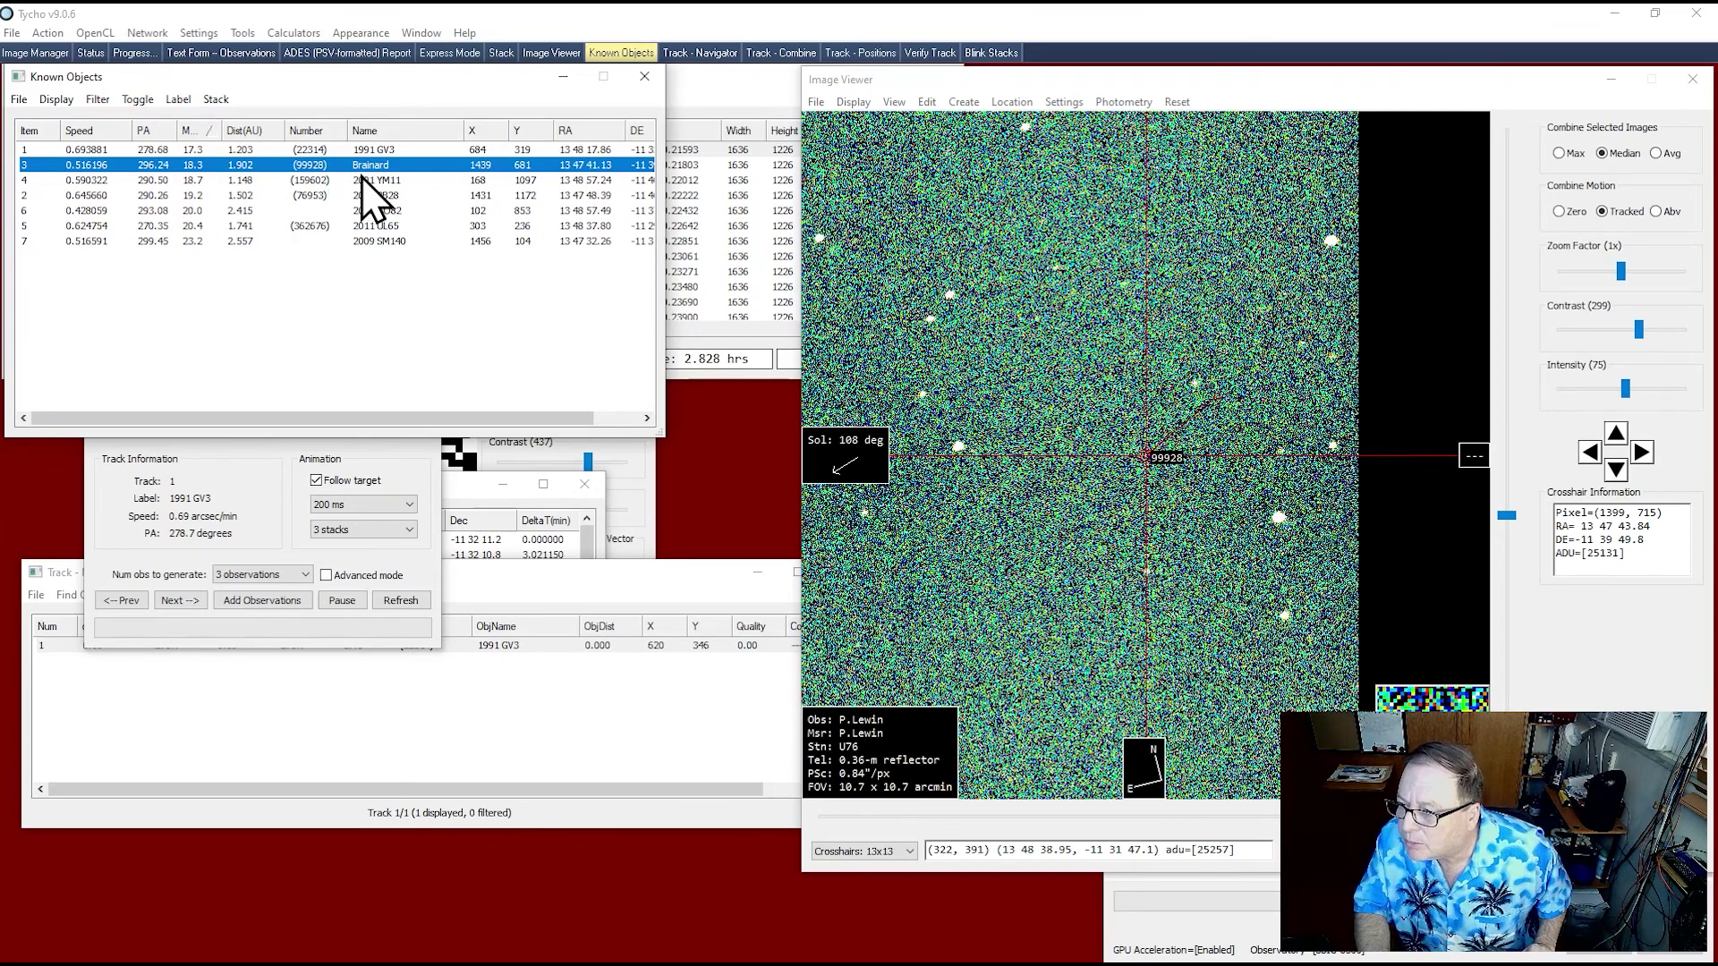
pyautogui.rightClick(190, 170)
pyautogui.click(201, 193)
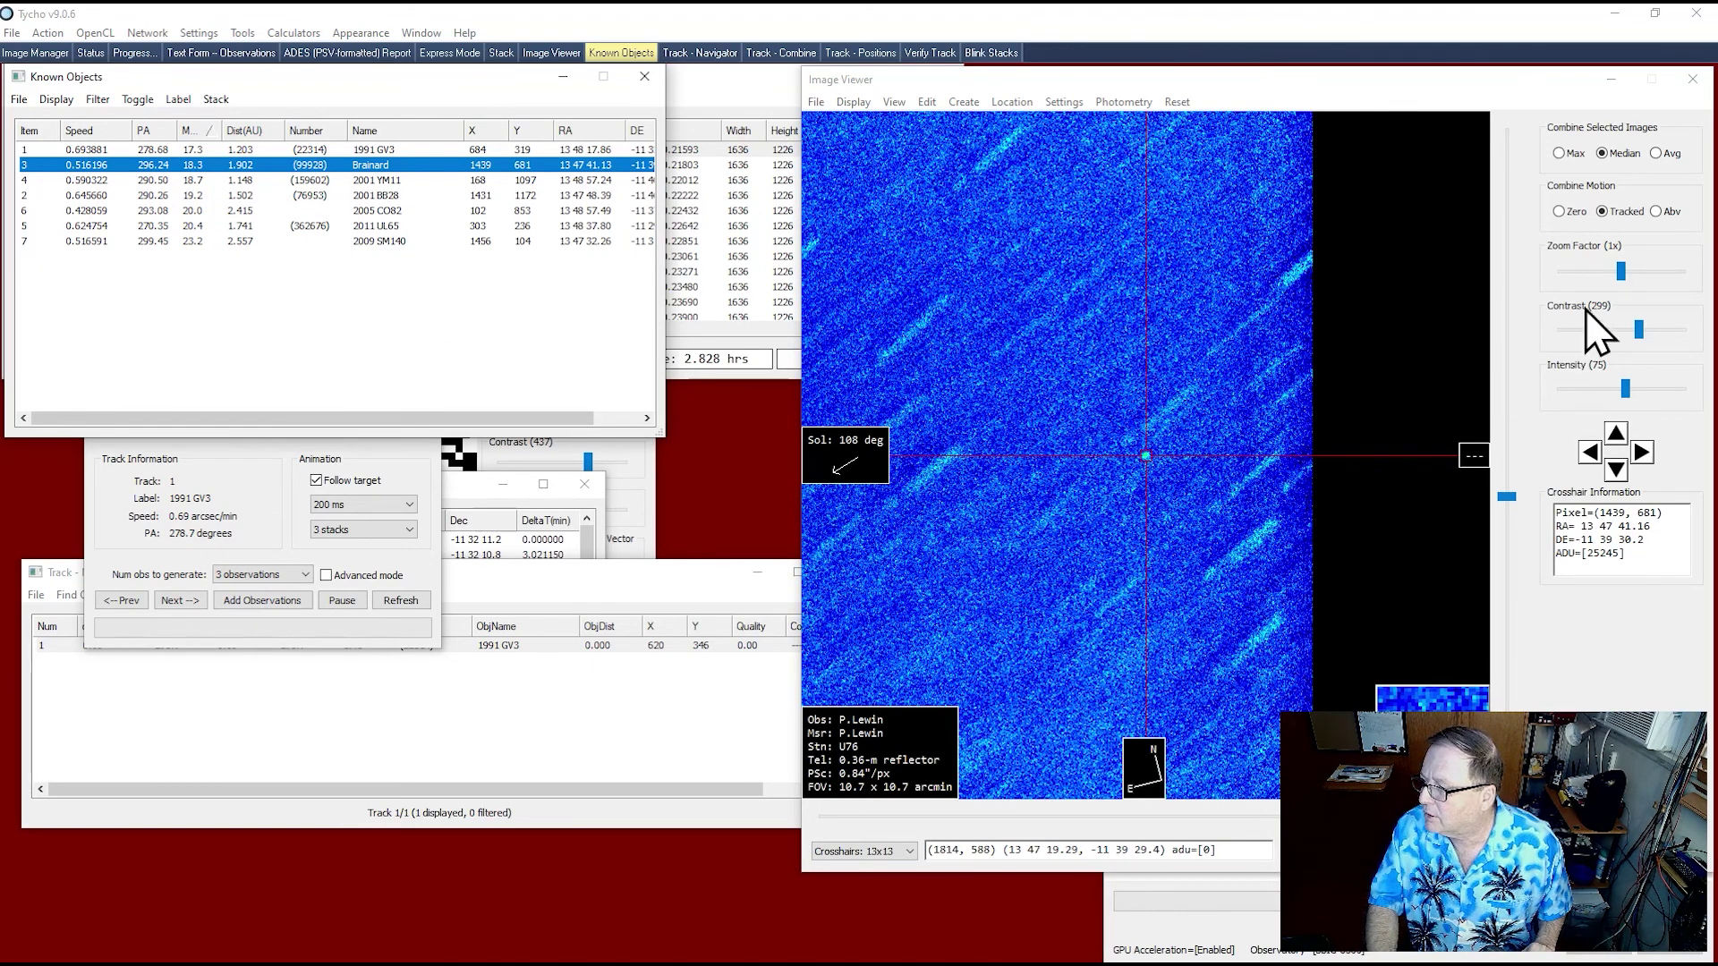
pyautogui.moveTo(1623, 273)
pyautogui.mouseDown()
pyautogui.moveTo(1647, 272)
pyautogui.moveTo(1621, 273)
pyautogui.mouseUp()
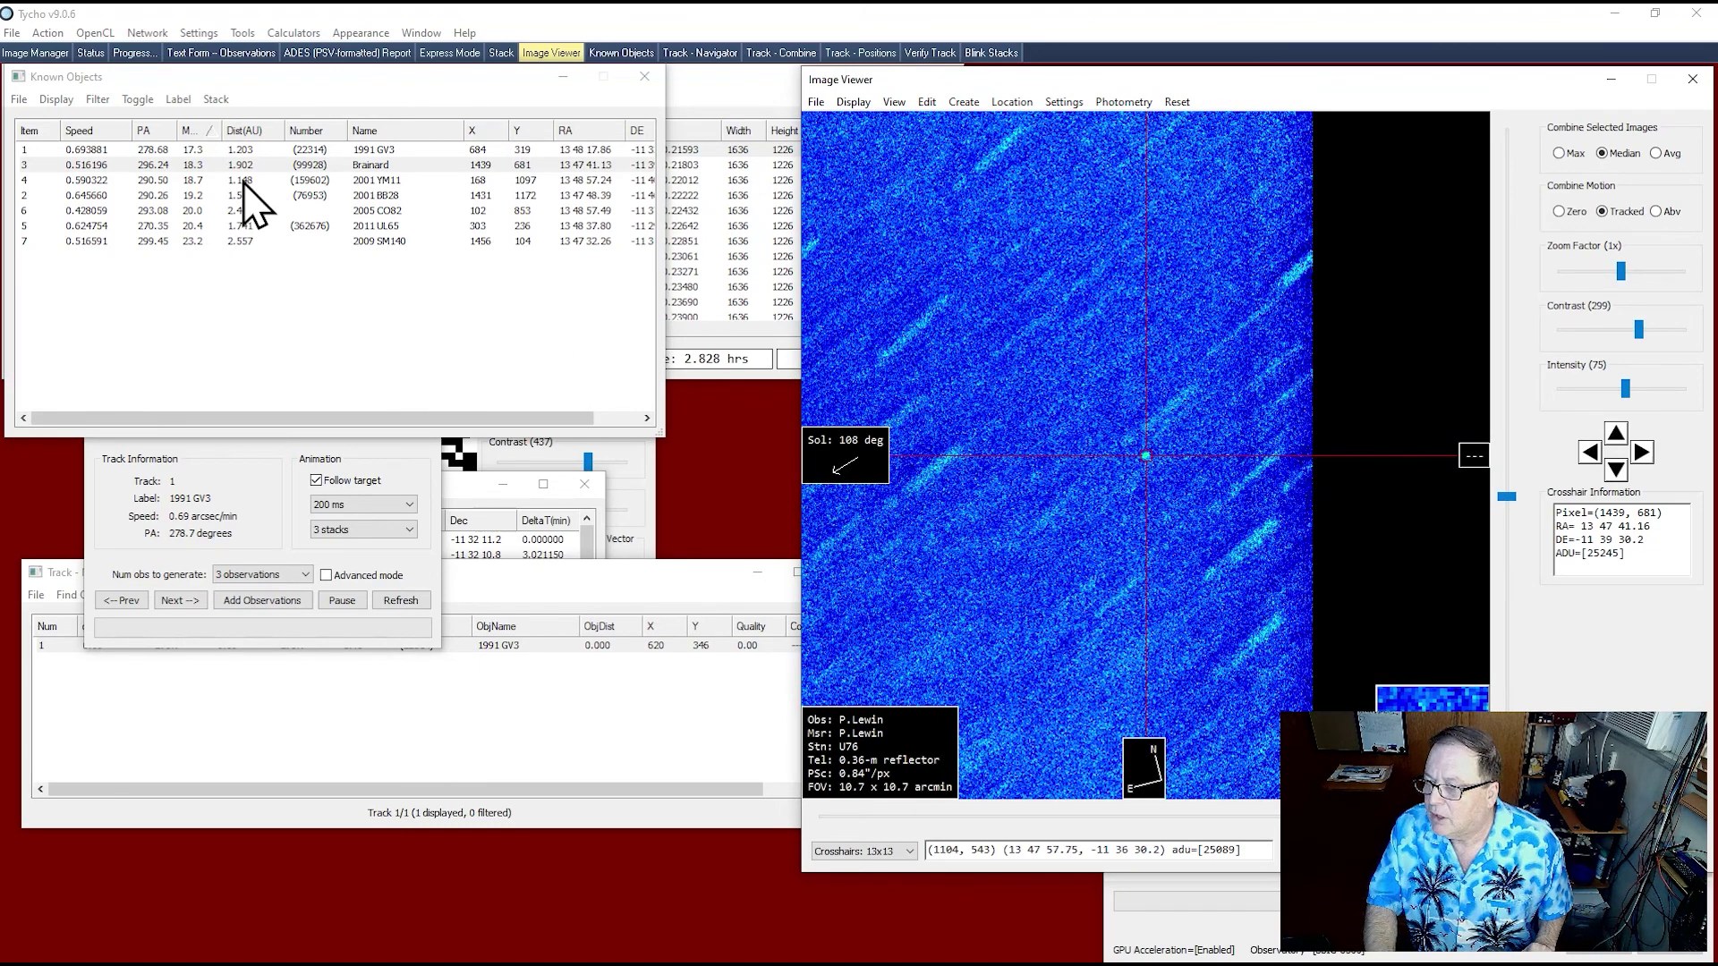
# - Add Brainard as track 2 and start verifying it with the image zoomed to 2x
pyautogui.click(246, 166)
pyautogui.rightClick(247, 170)
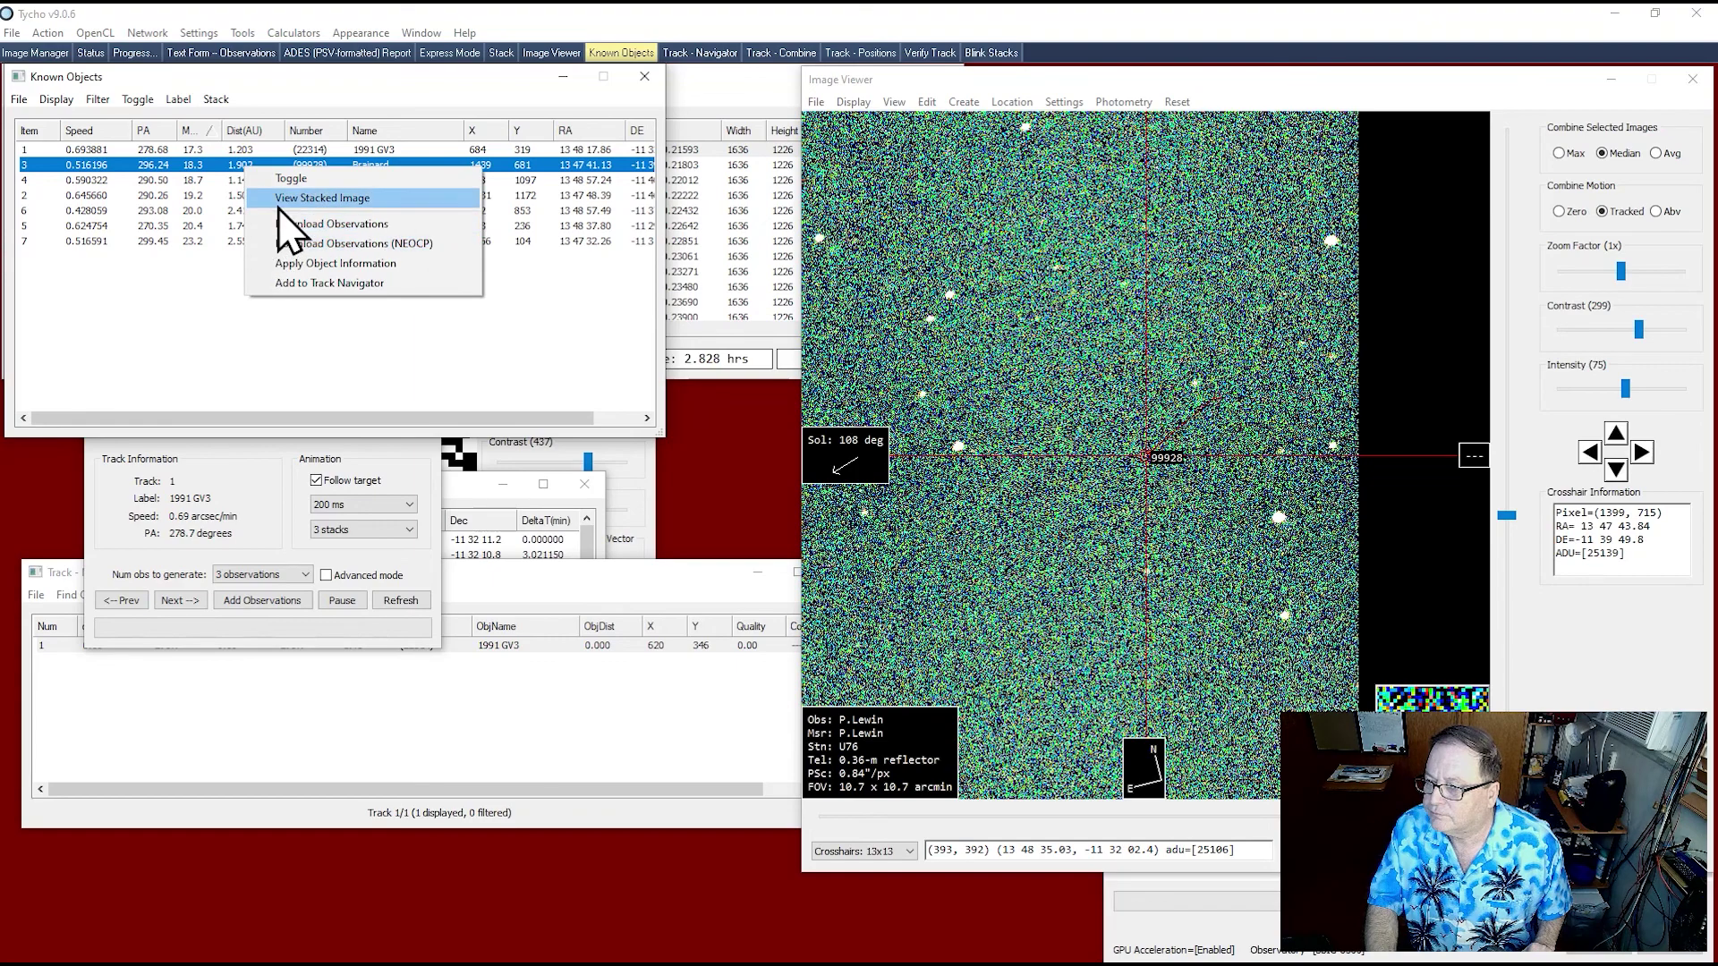
pyautogui.click(300, 285)
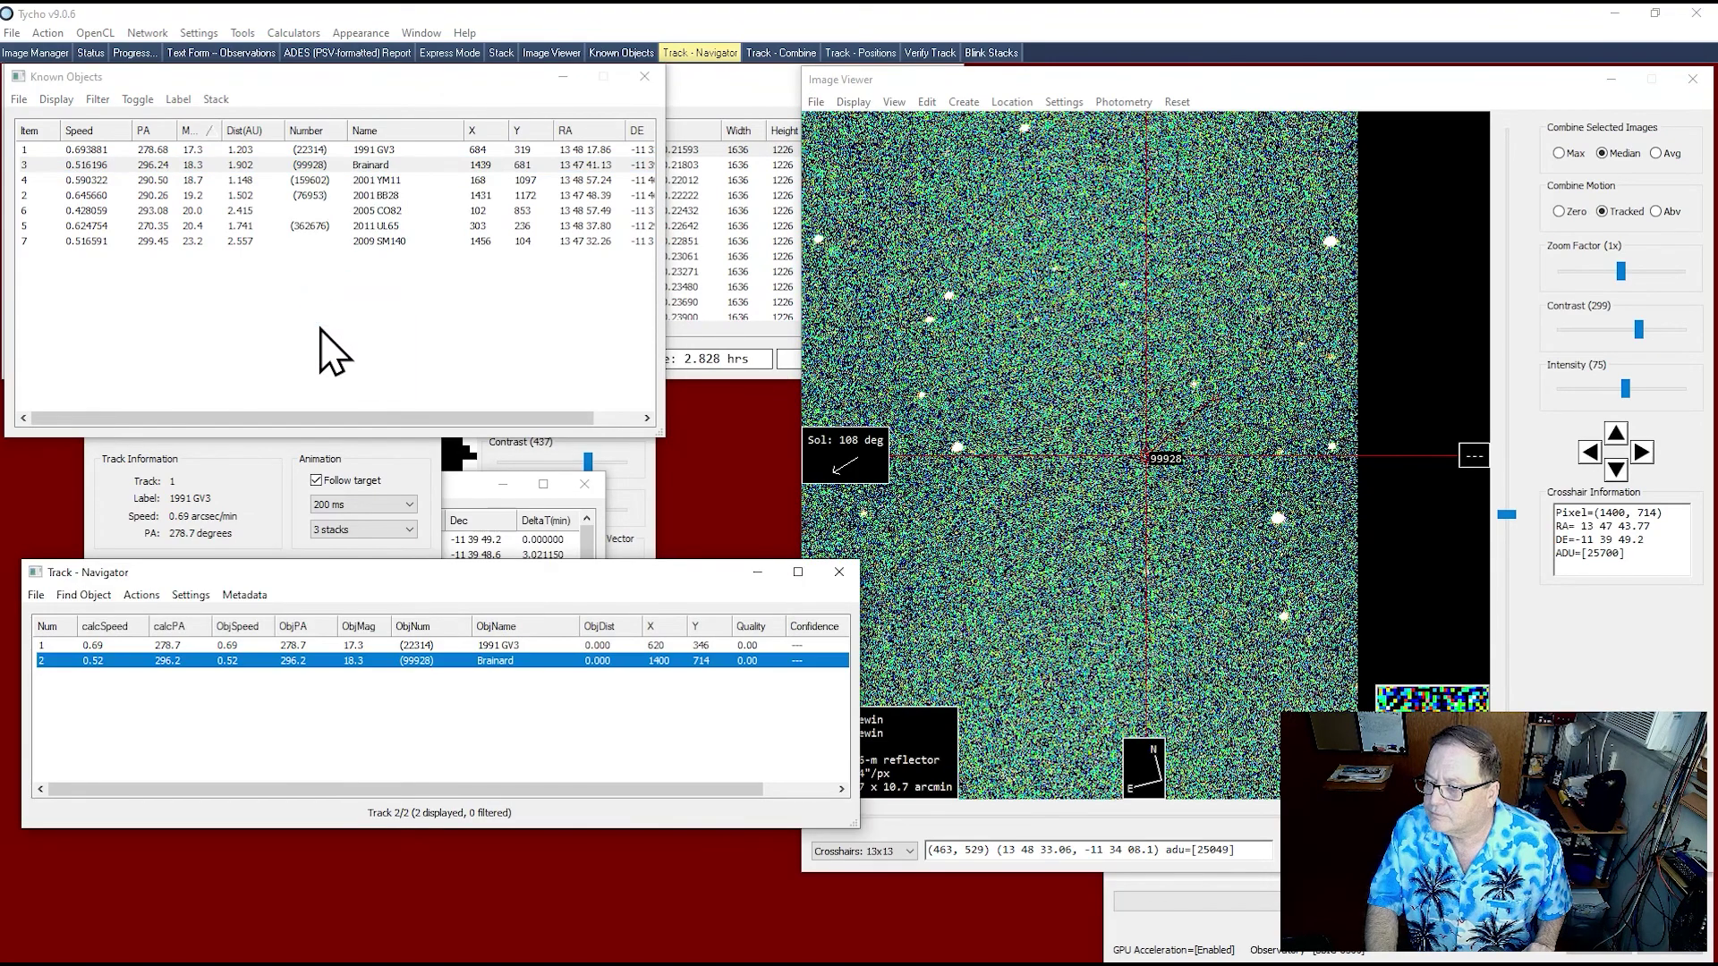
pyautogui.rightClick(302, 667)
pyautogui.click(333, 677)
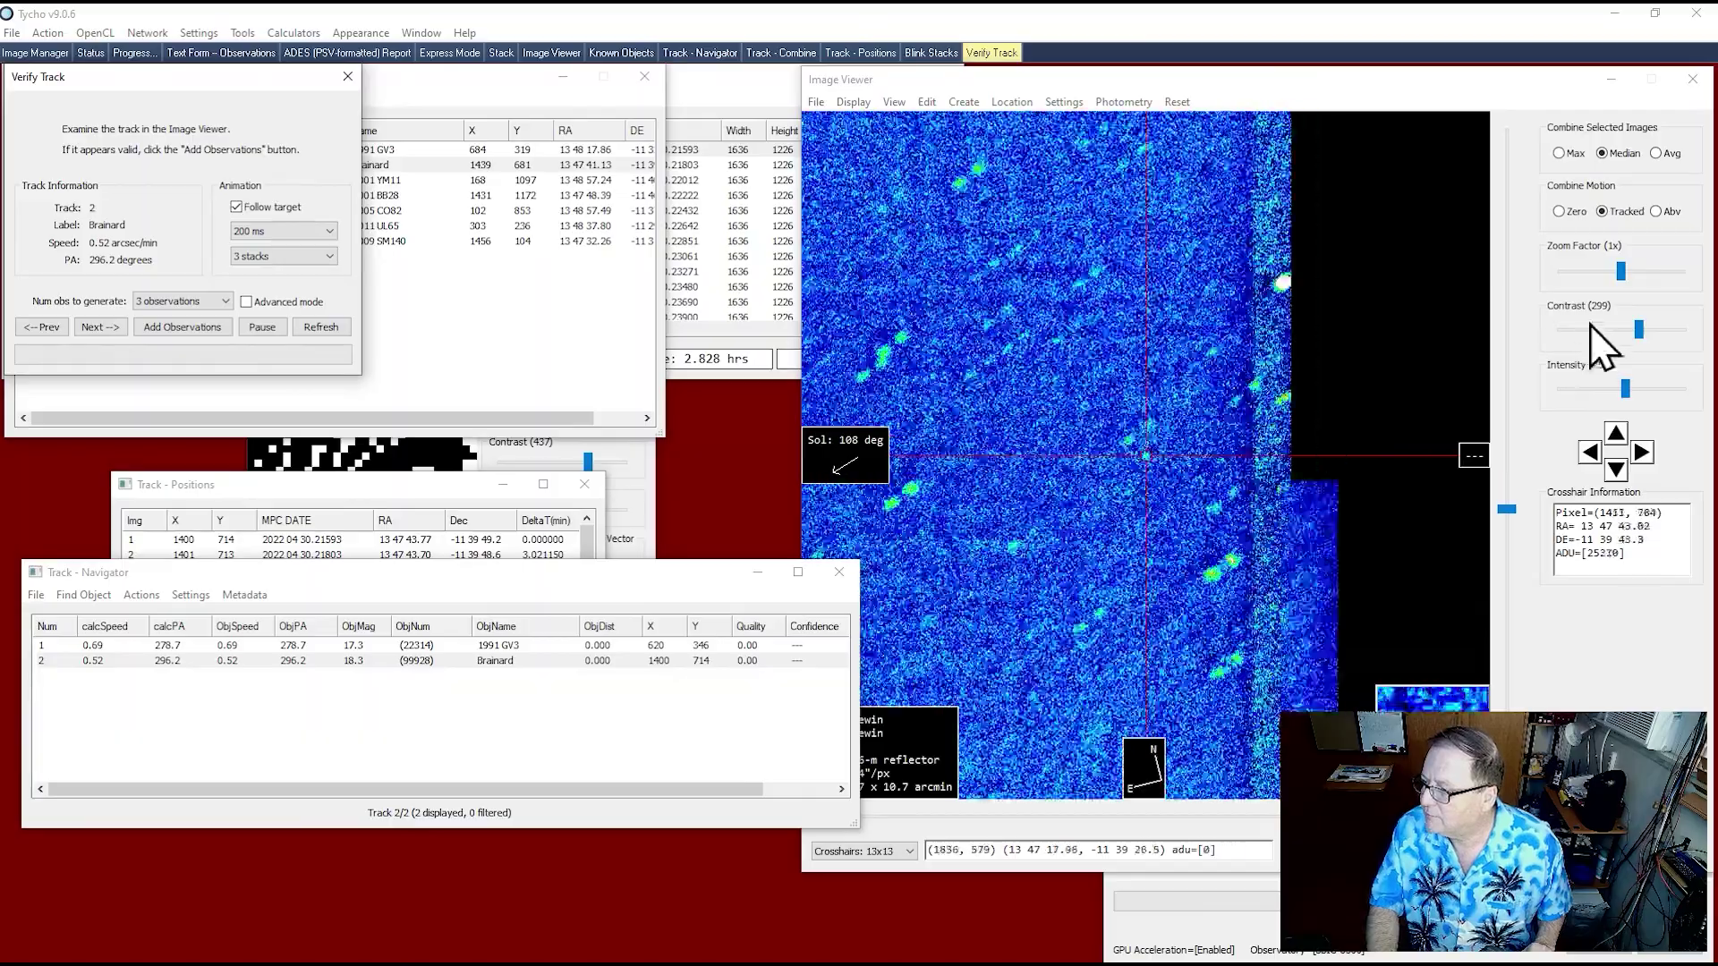
pyautogui.click(1620, 272)
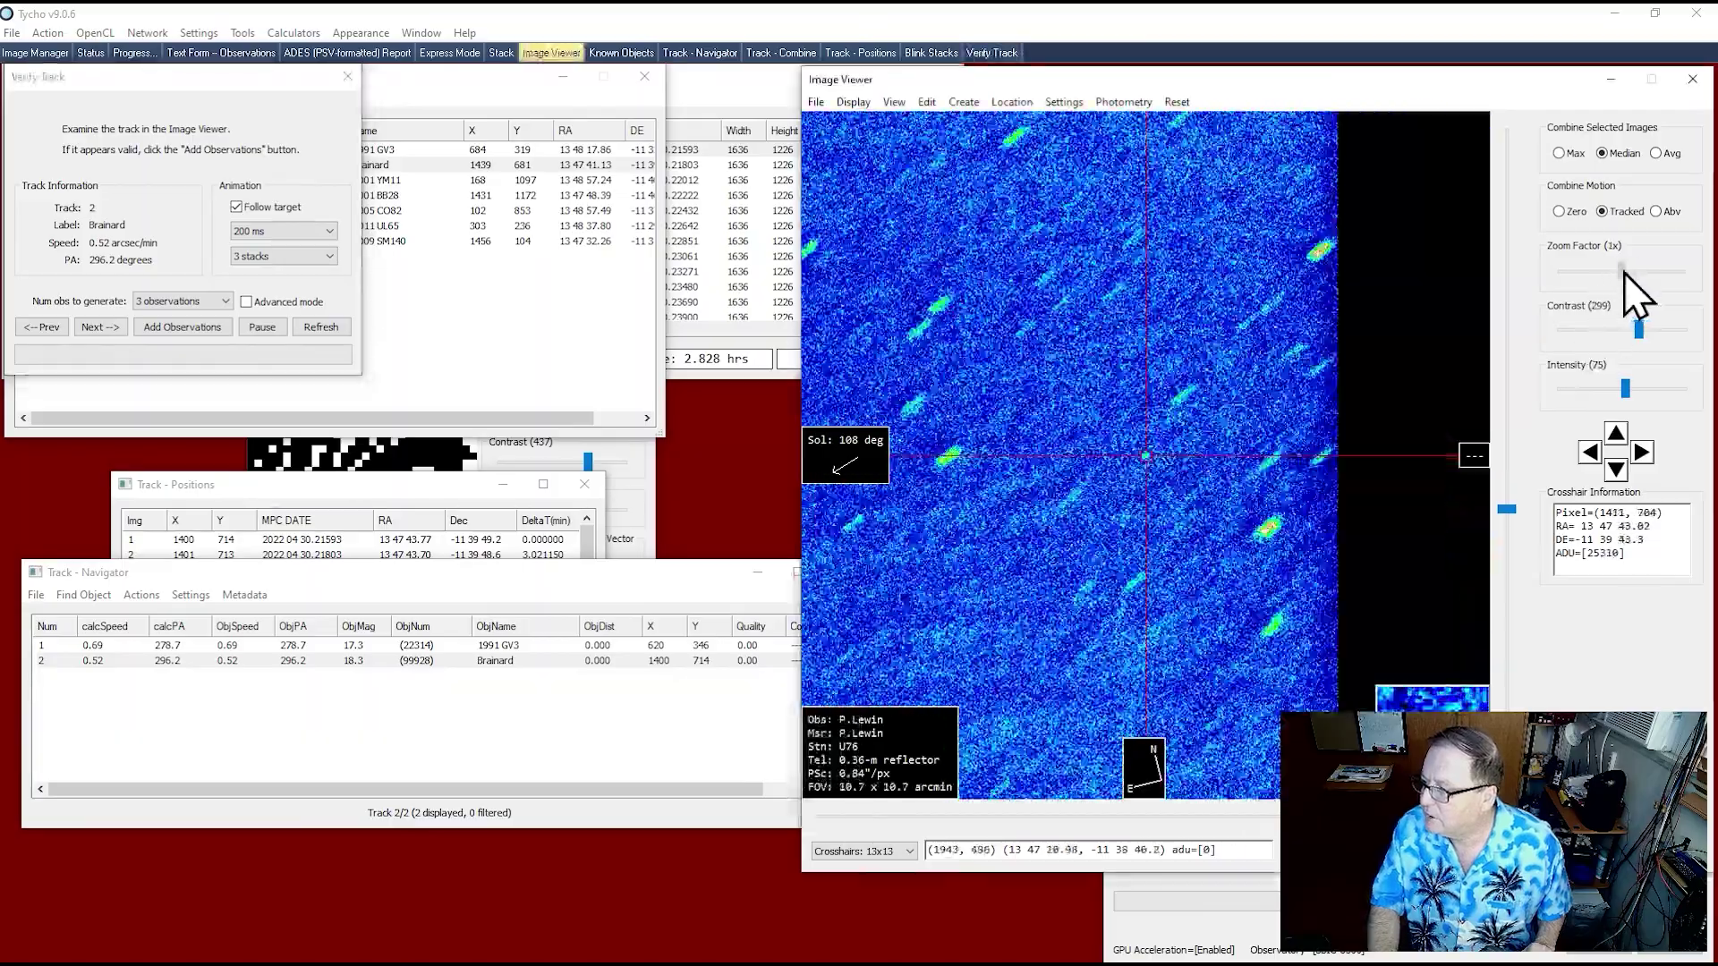
pyautogui.moveTo(1621, 272); pyautogui.dragTo(1621, 272)
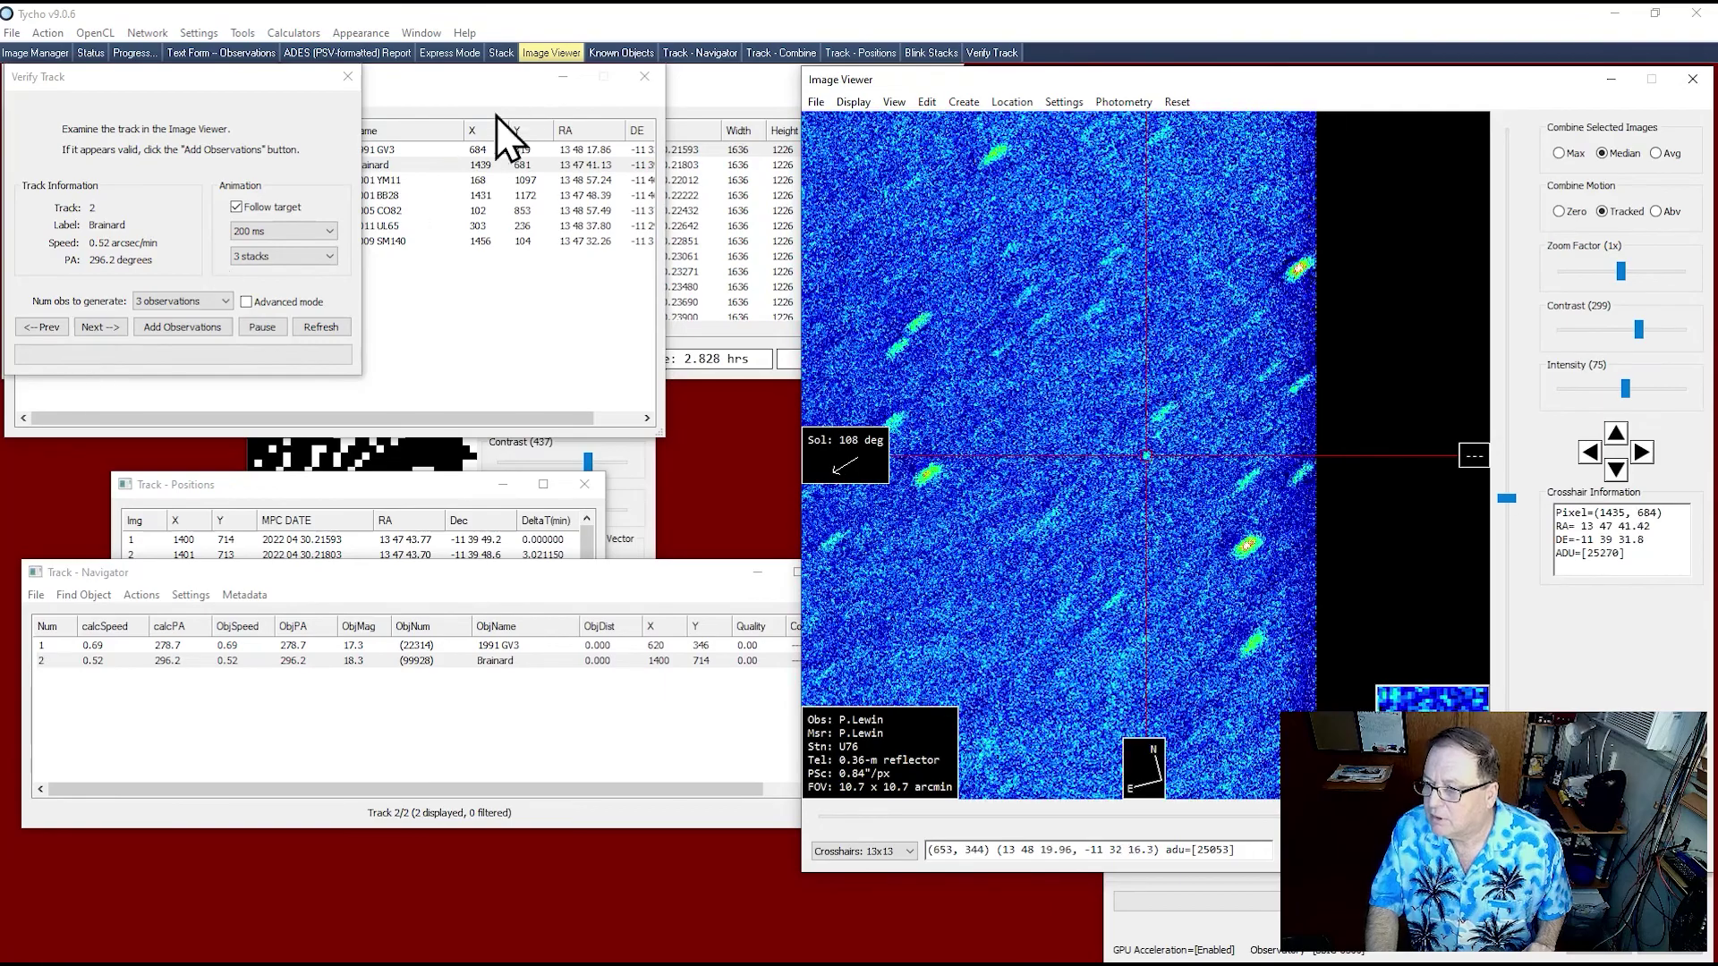
pyautogui.click(464, 113)
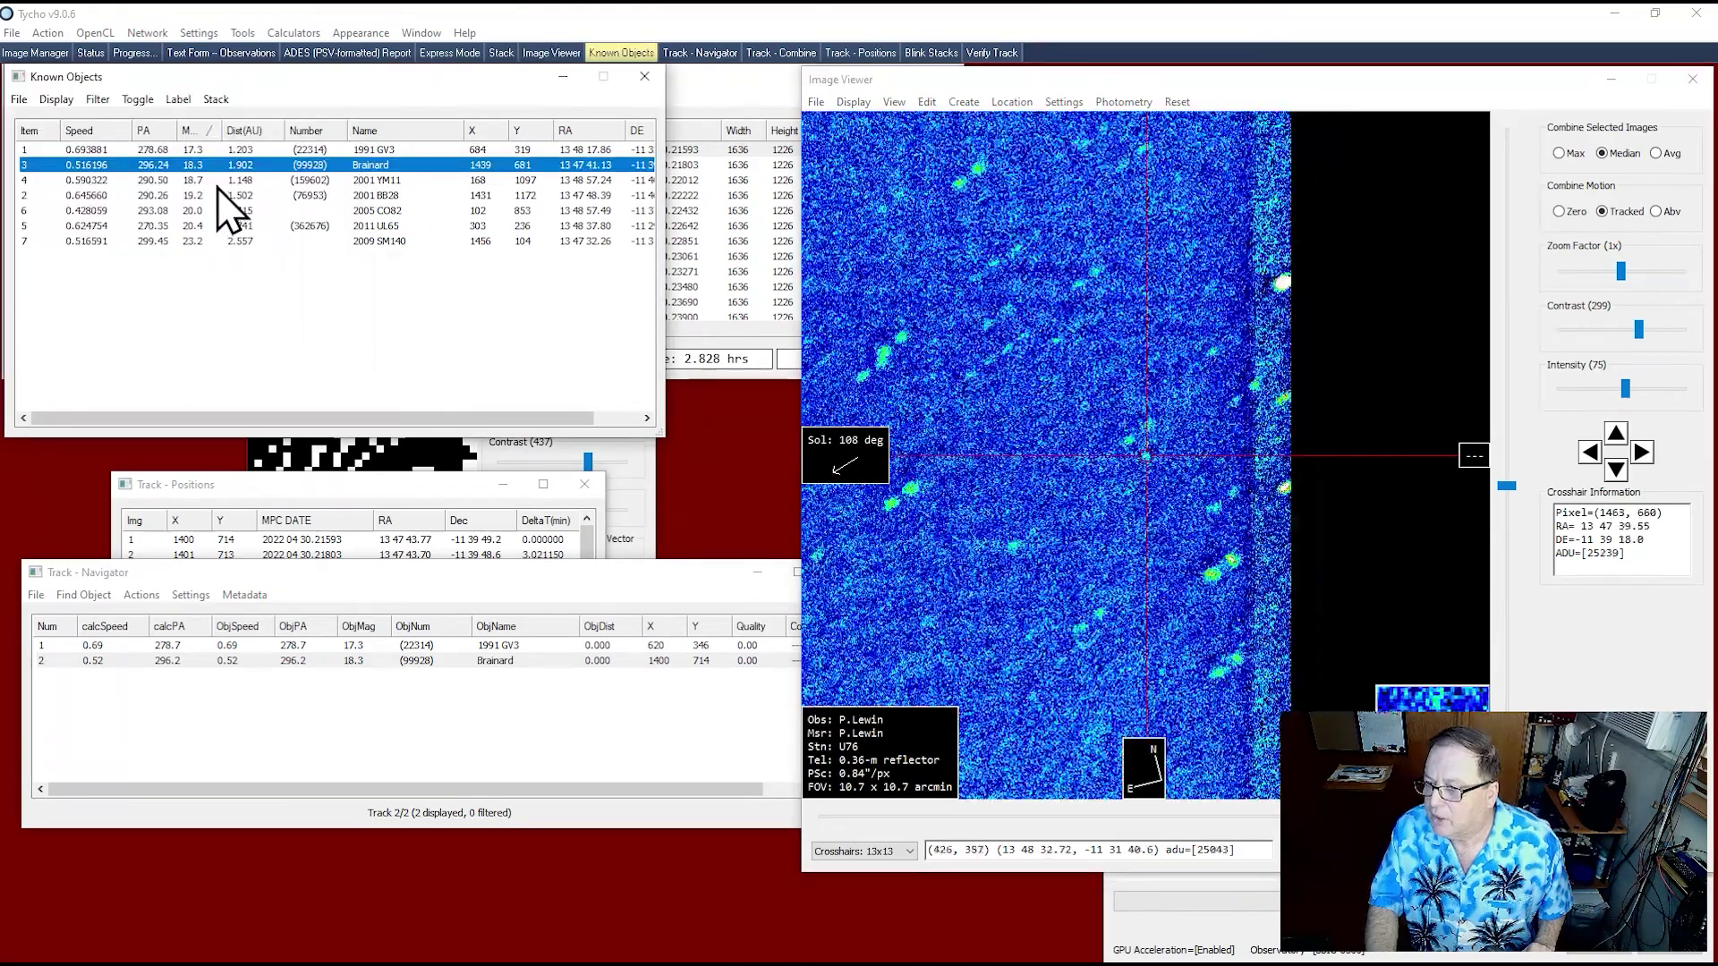
# - View 2001 YM11's stacked image, add it as track 3, and advance verification to it
pyautogui.click(219, 195)
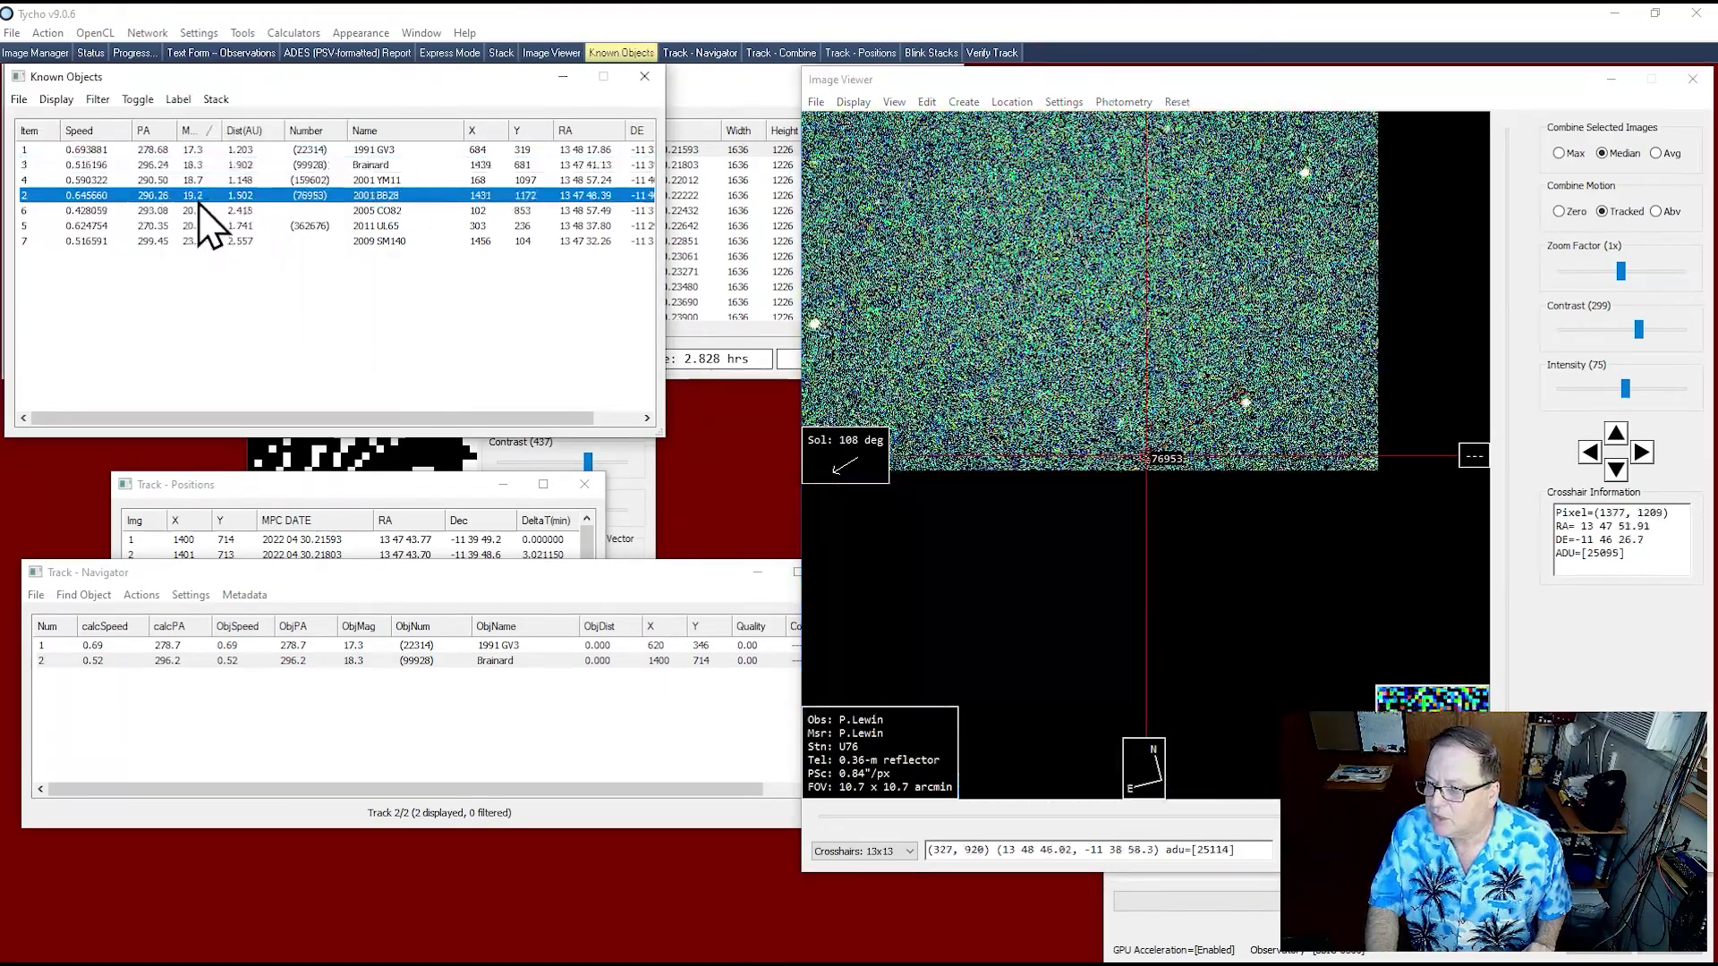
pyautogui.click(201, 180)
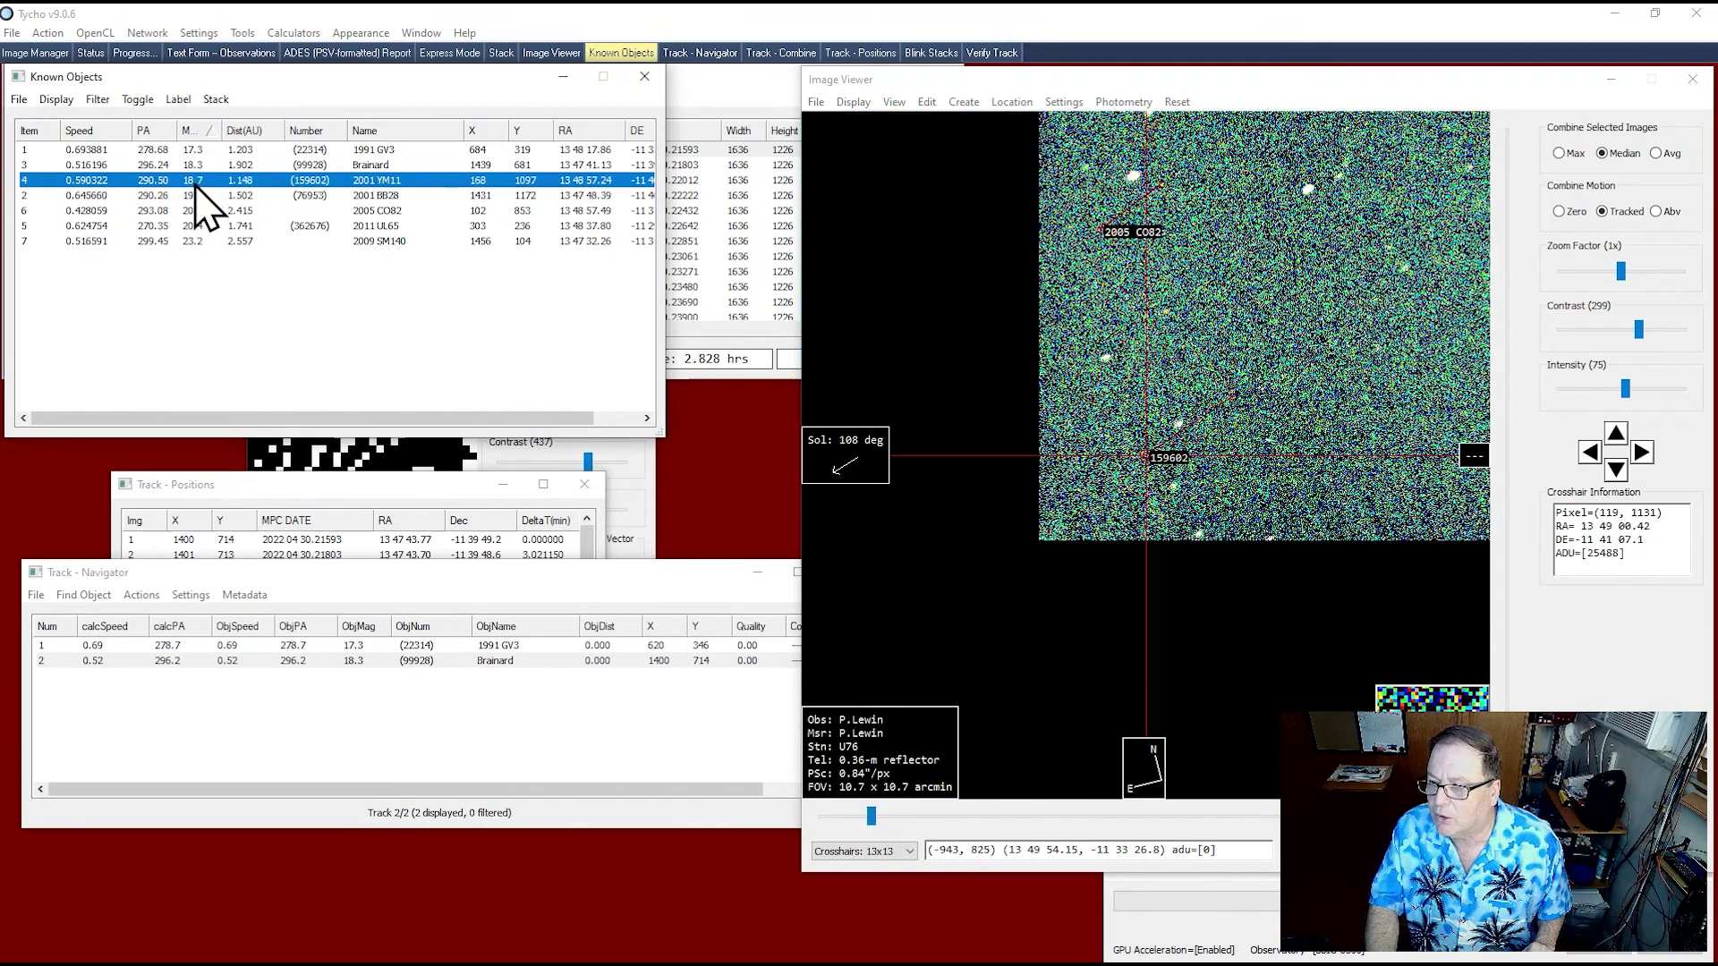
pyautogui.rightClick(200, 182)
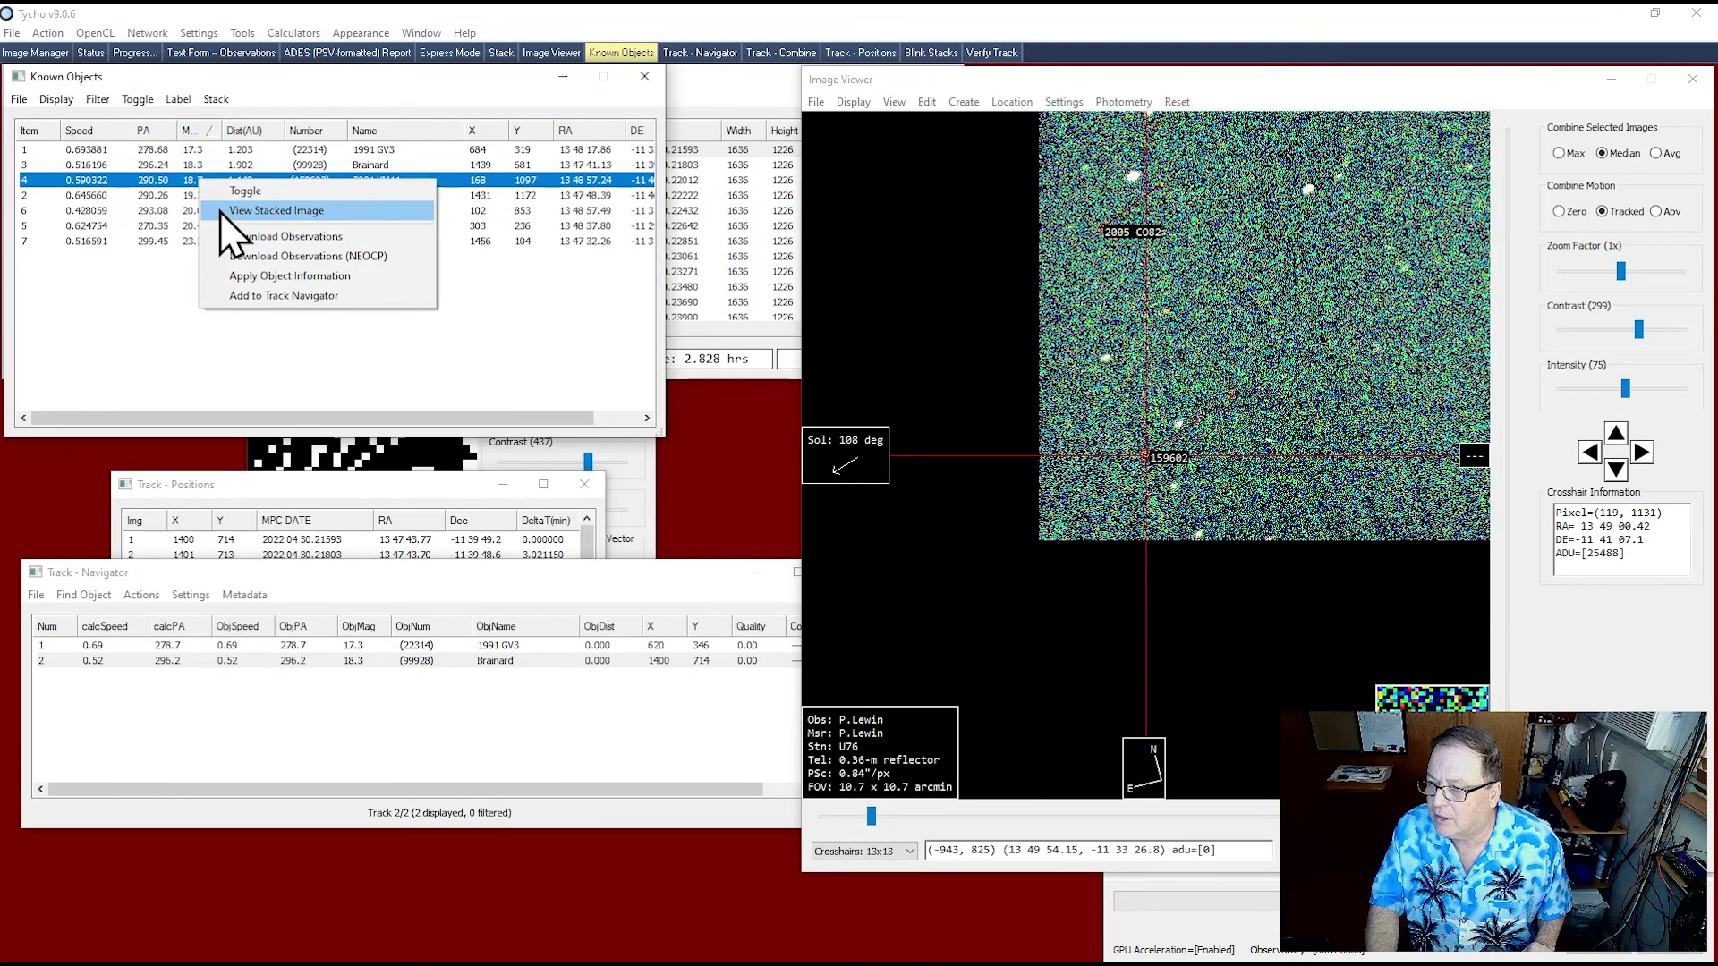
pyautogui.click(218, 211)
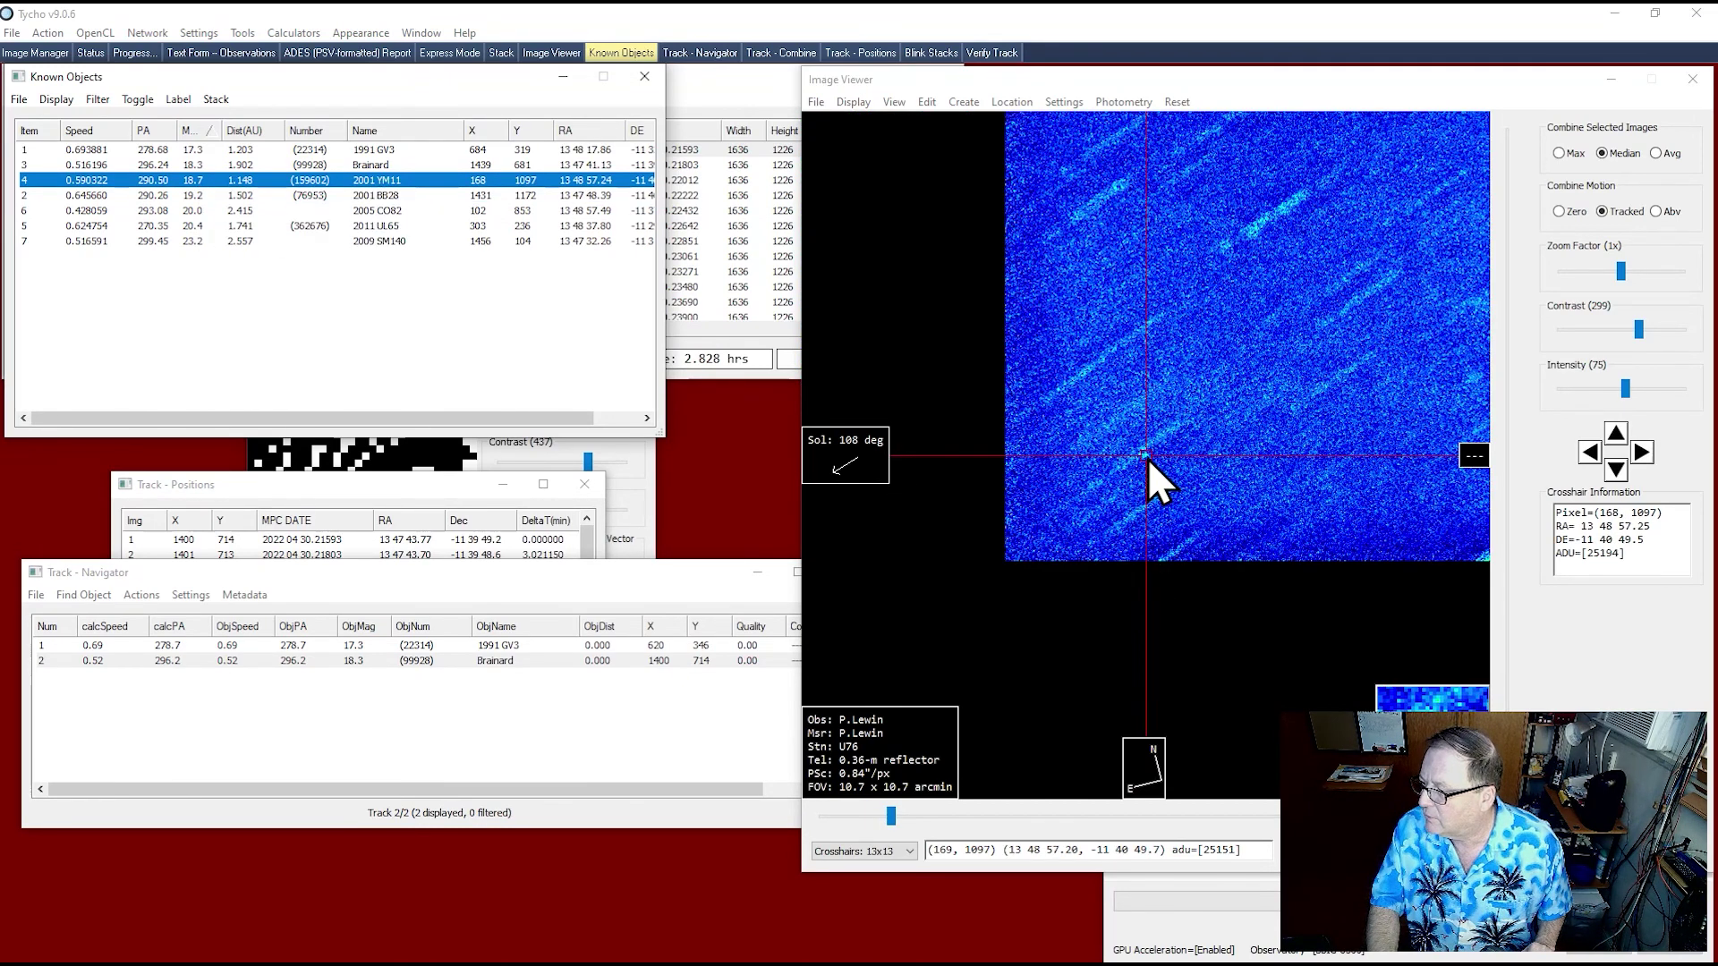
pyautogui.rightClick(239, 186)
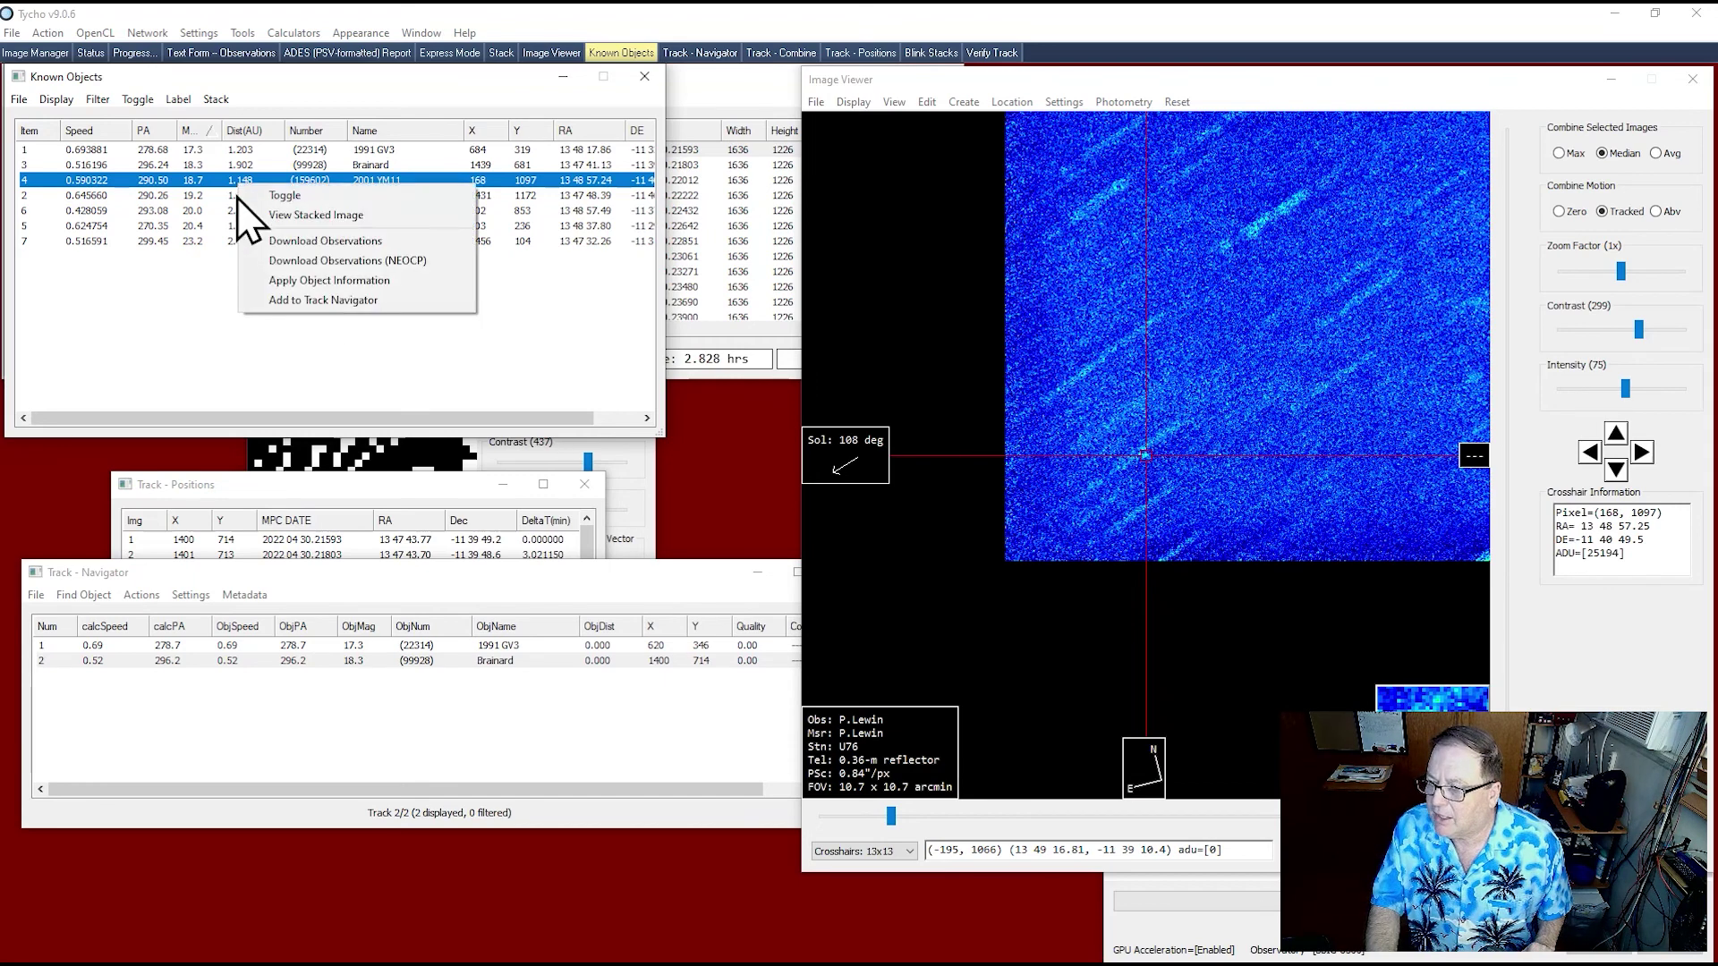
pyautogui.click(297, 300)
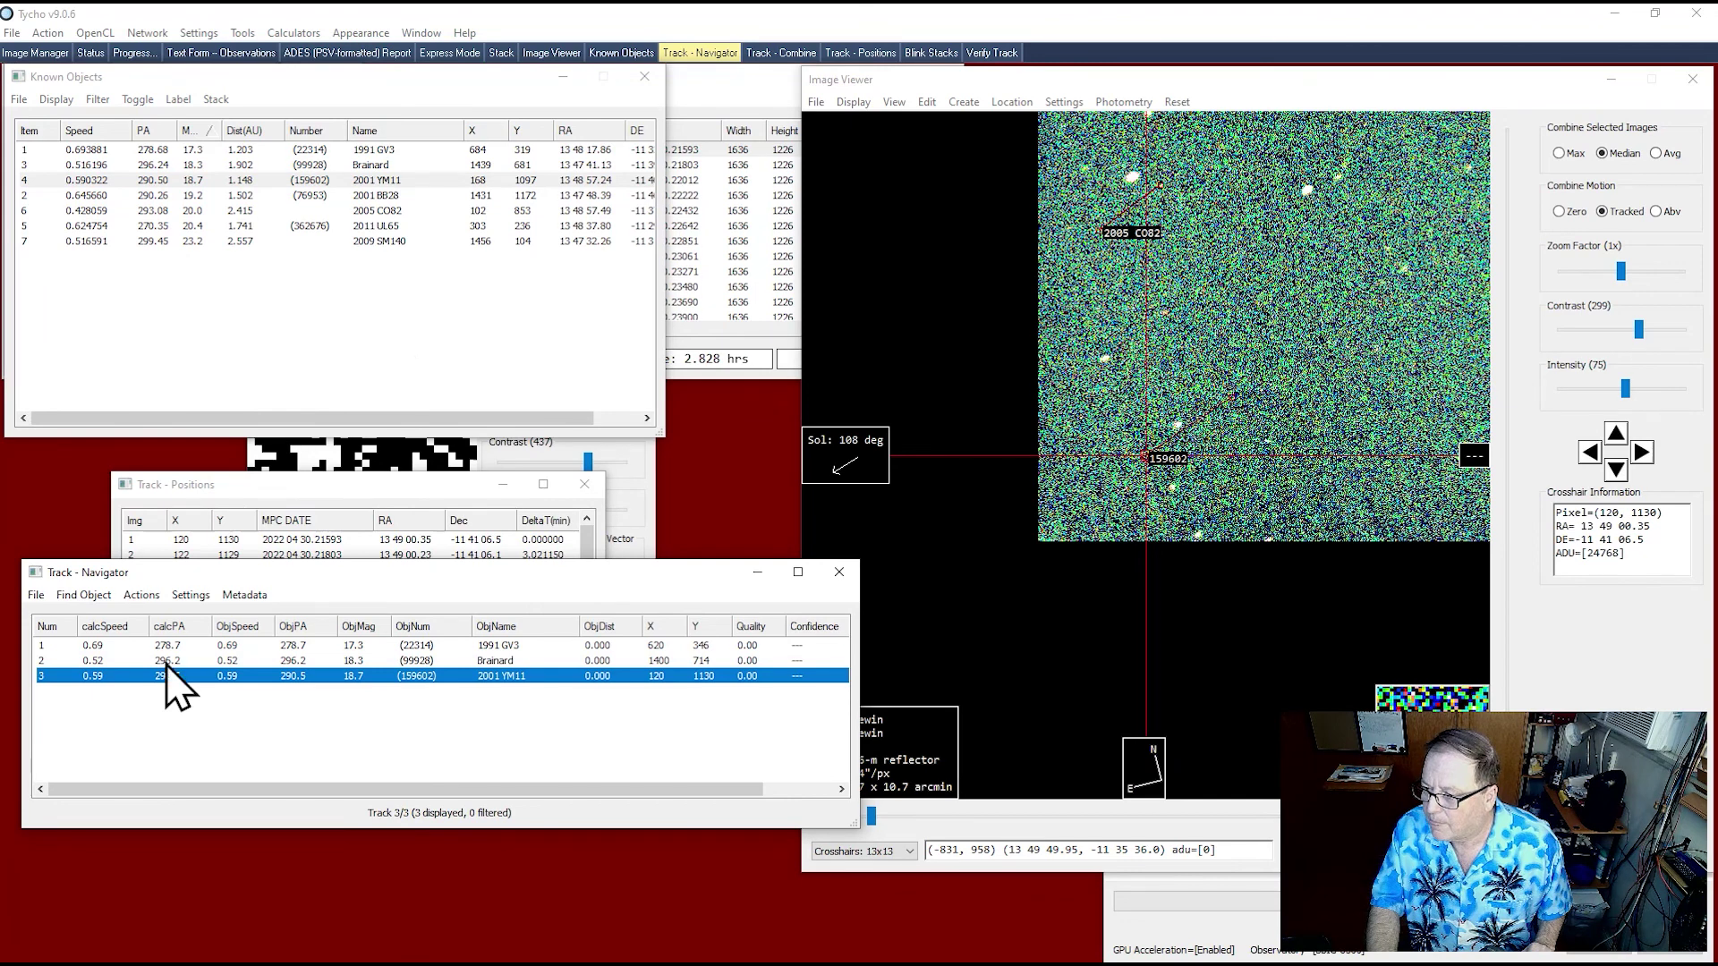
pyautogui.moveTo(441, 74); pyautogui.dragTo(451, 127)
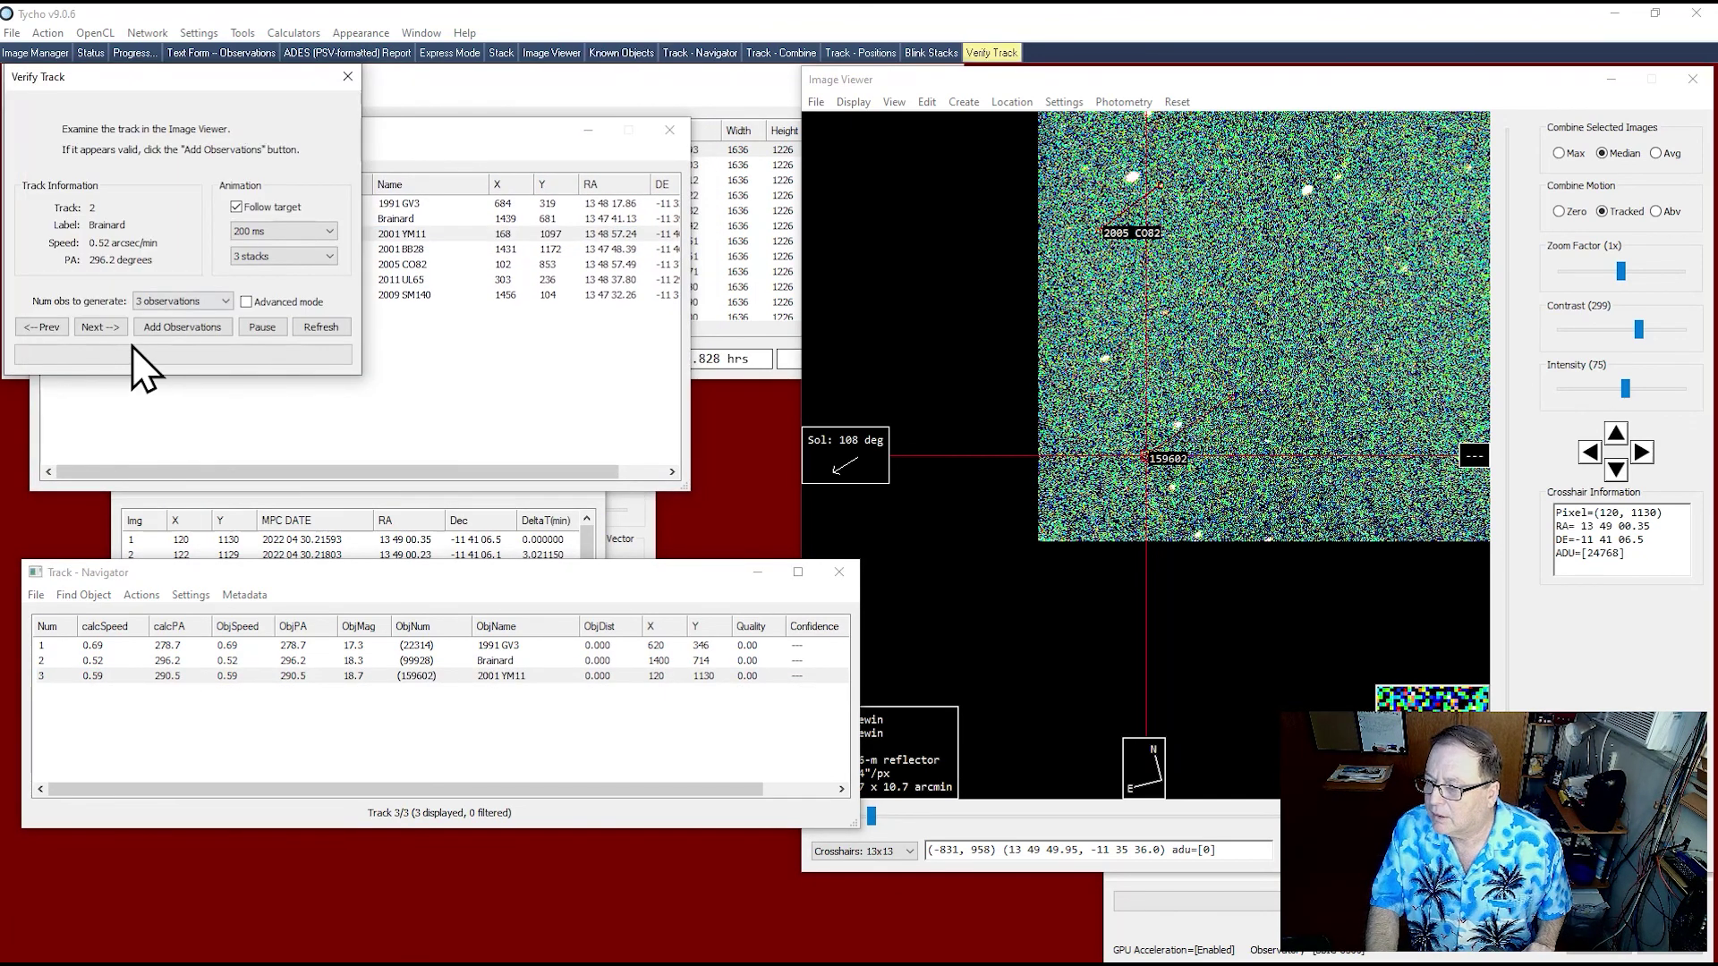
pyautogui.click(84, 331)
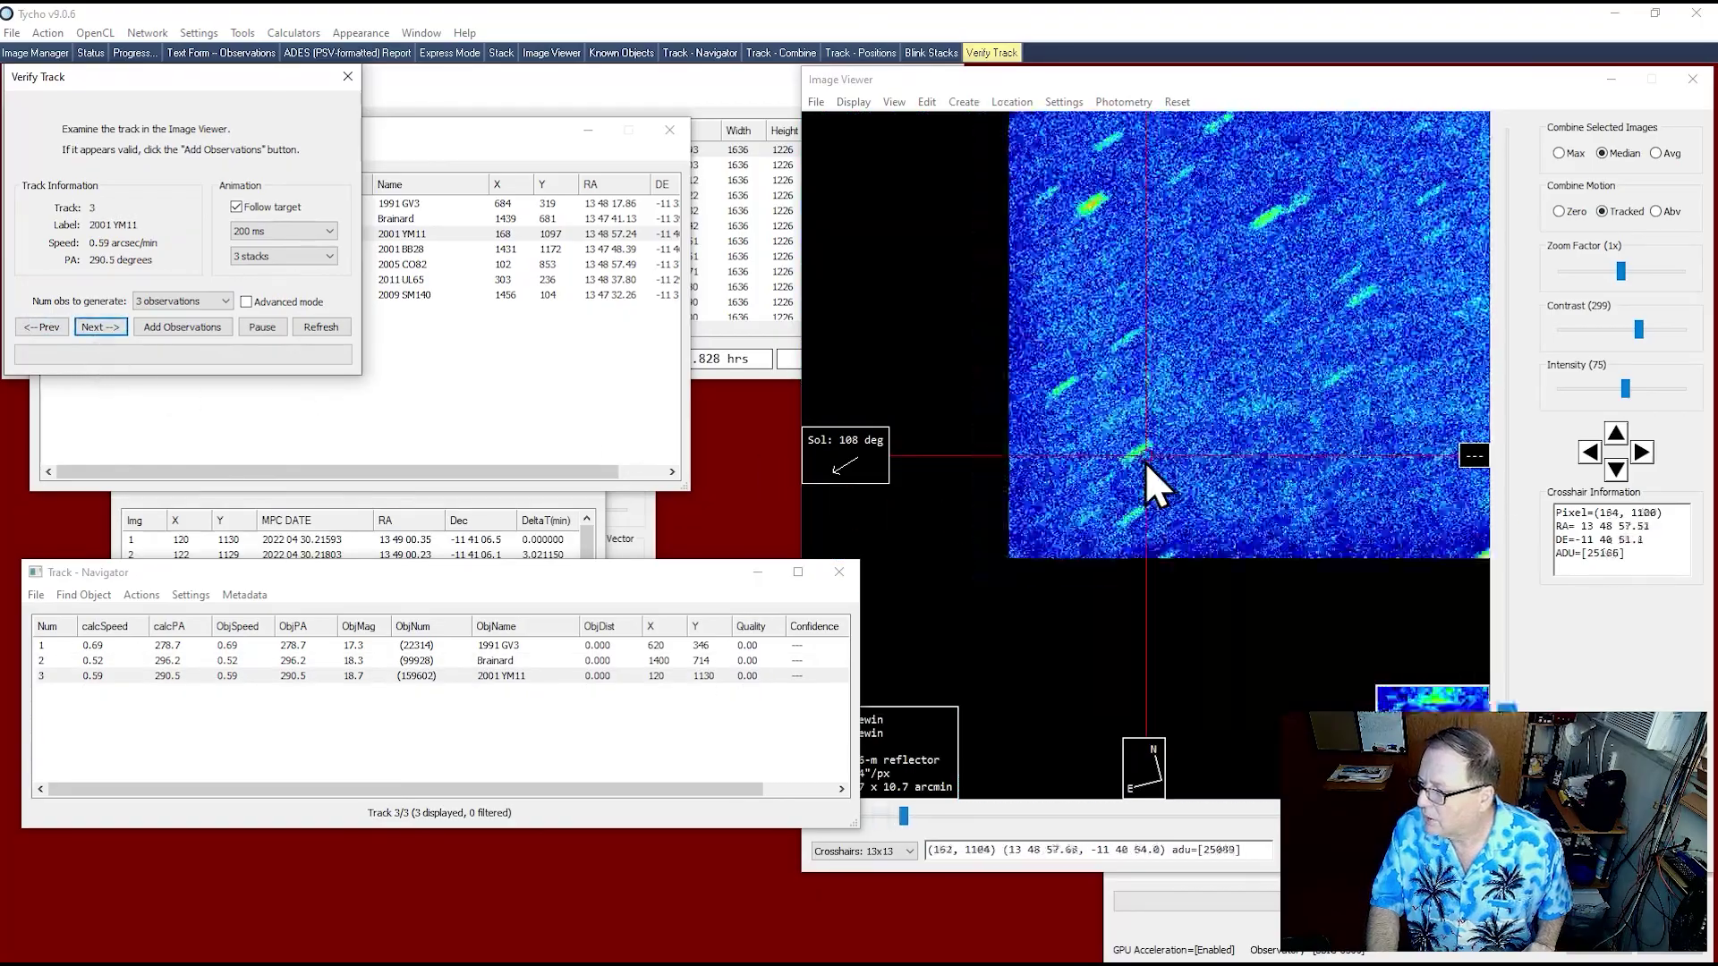
# - Show the stacked image tracked on 2001 BB28 at 4x zoom with adjusted contrast
pyautogui.click(424, 174)
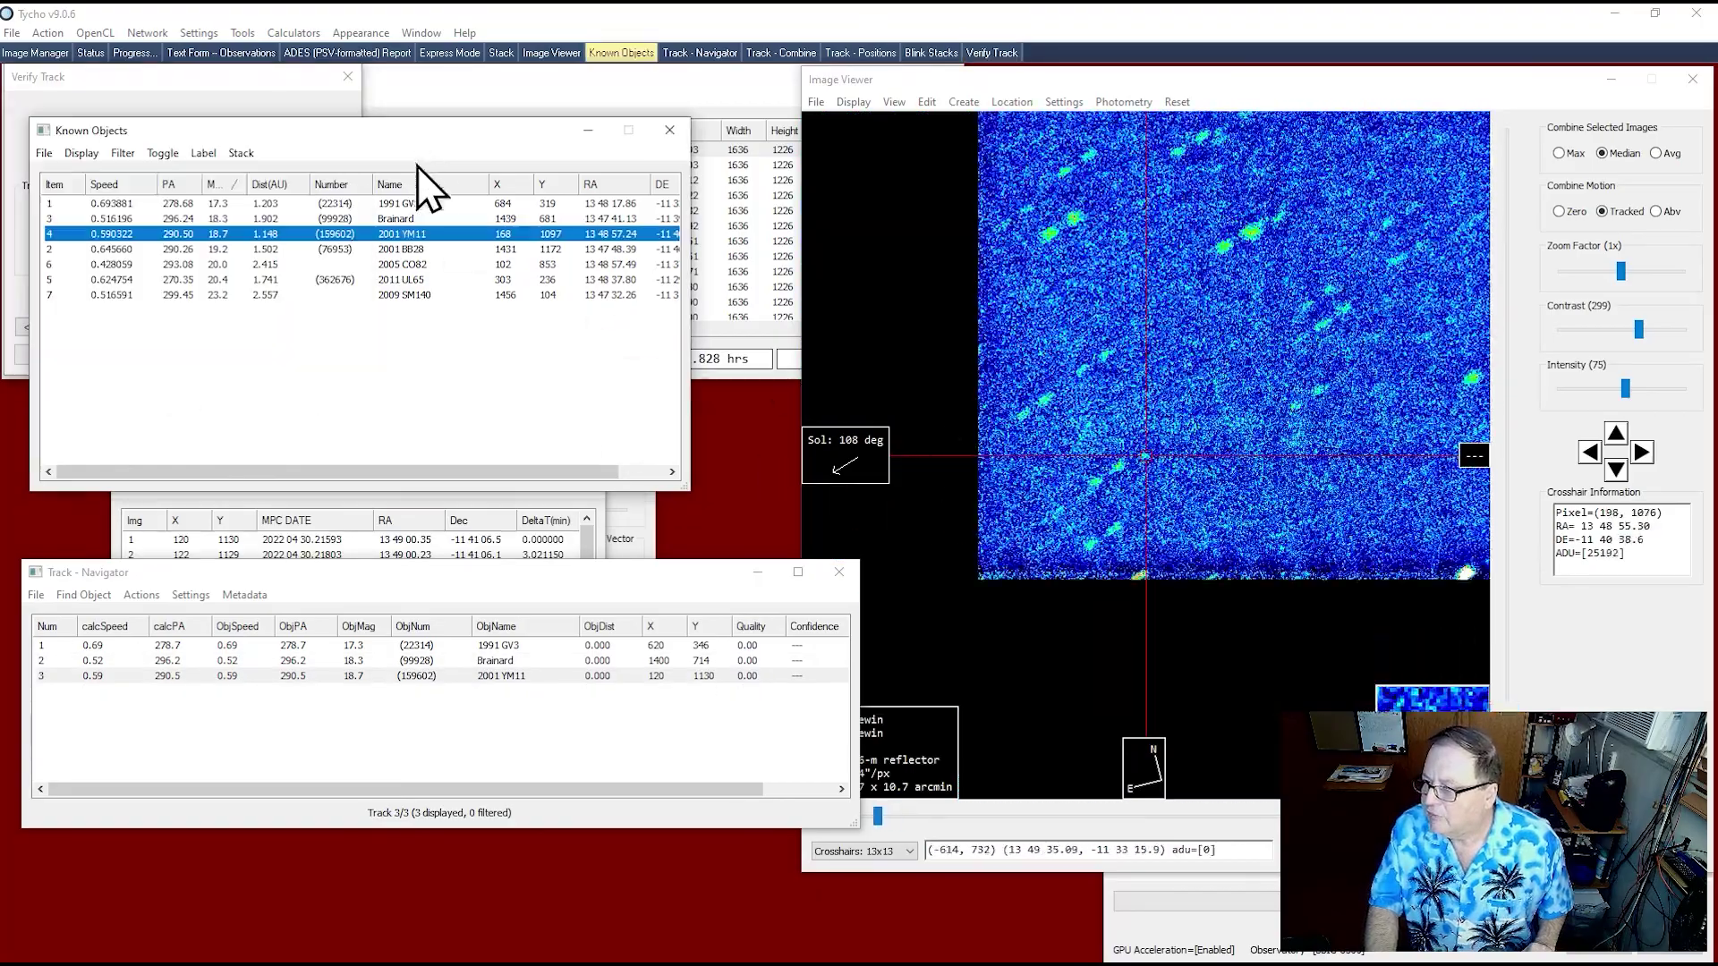
pyautogui.click(240, 100)
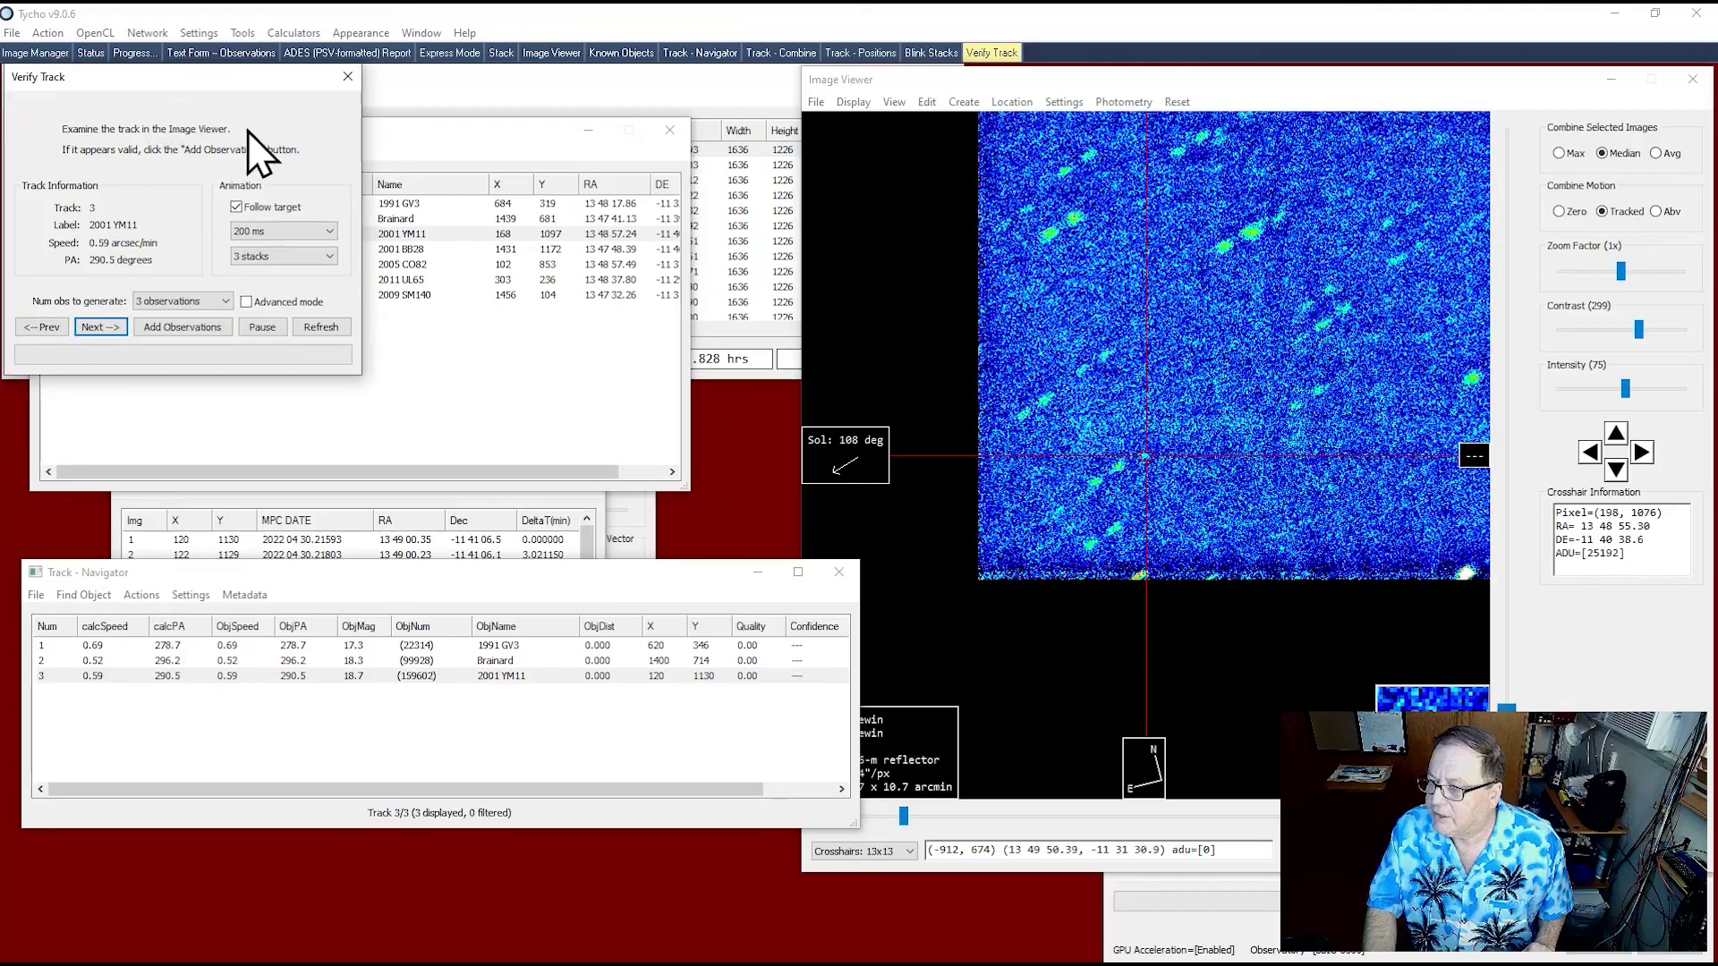
pyautogui.moveTo(41, 81); pyautogui.dragTo(303, 542)
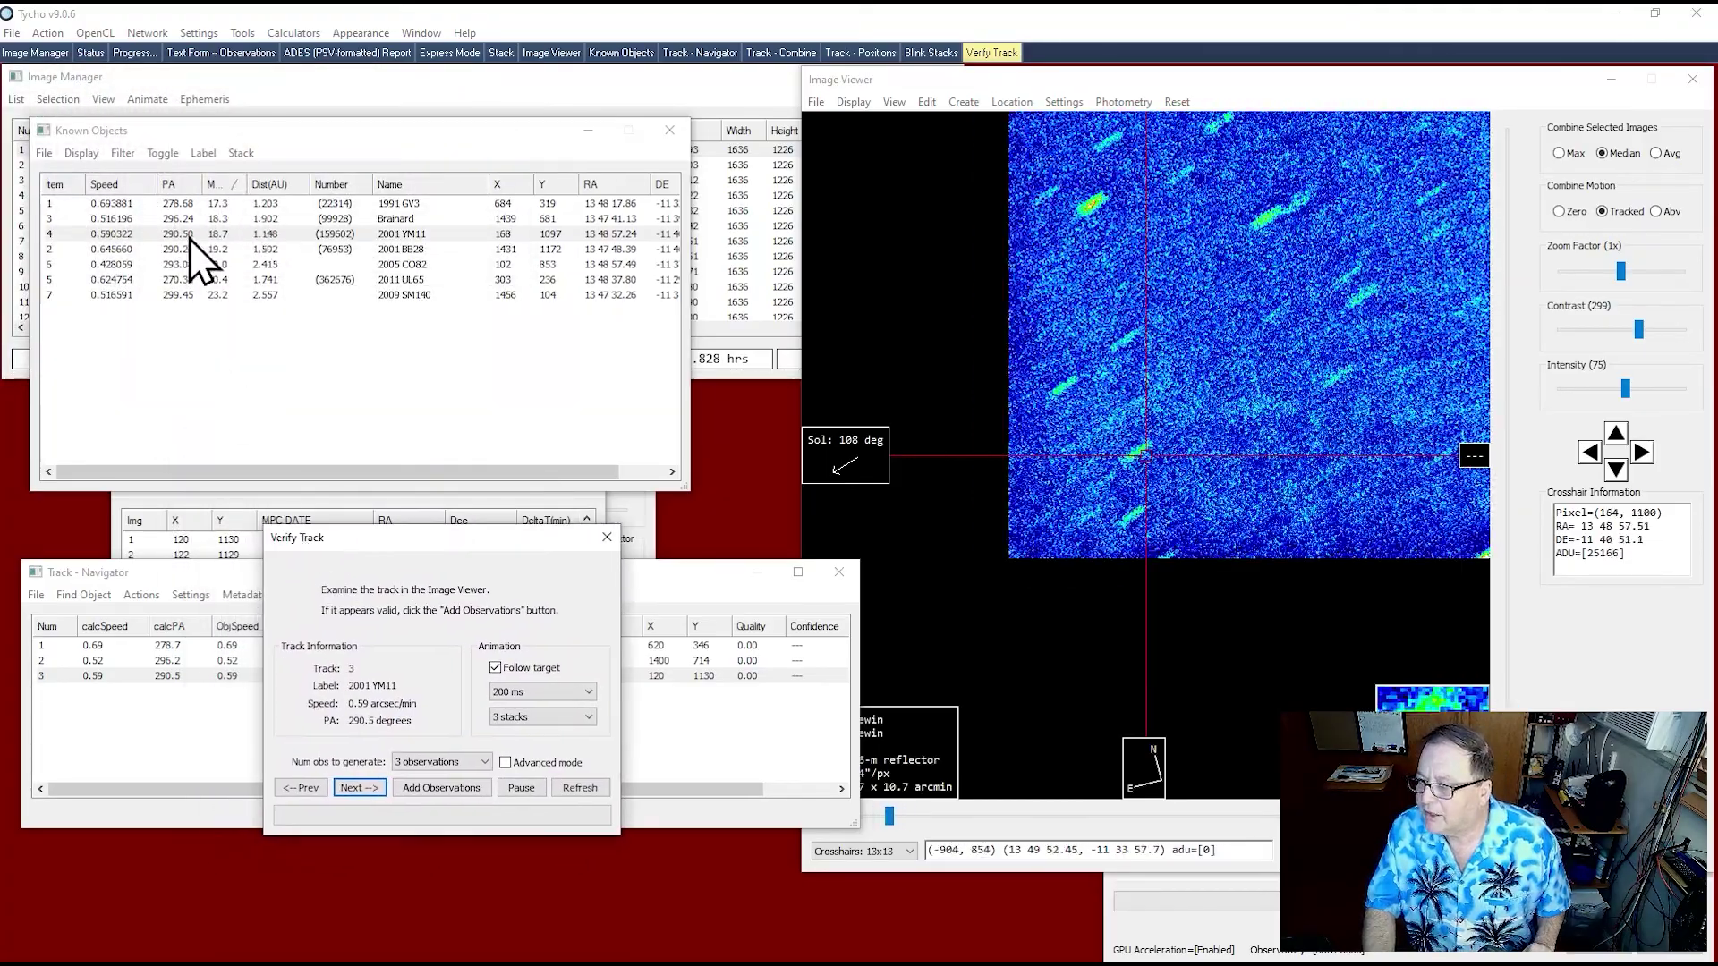
pyautogui.click(194, 249)
pyautogui.rightClick(192, 253)
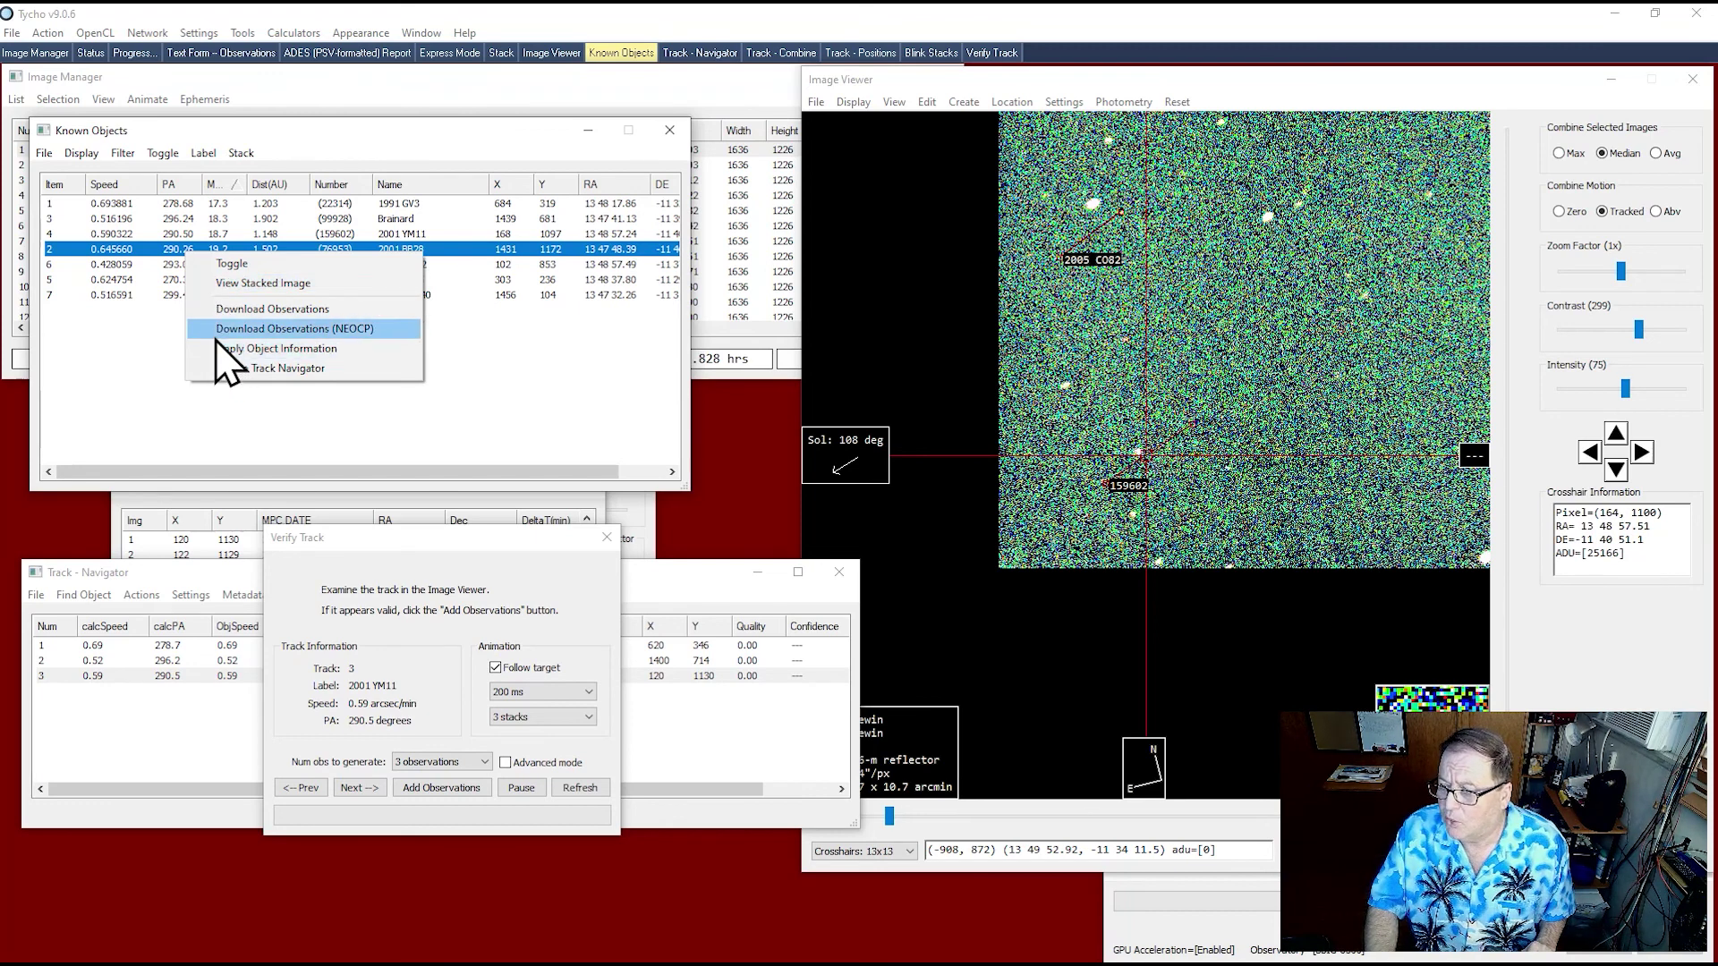
pyautogui.click(251, 283)
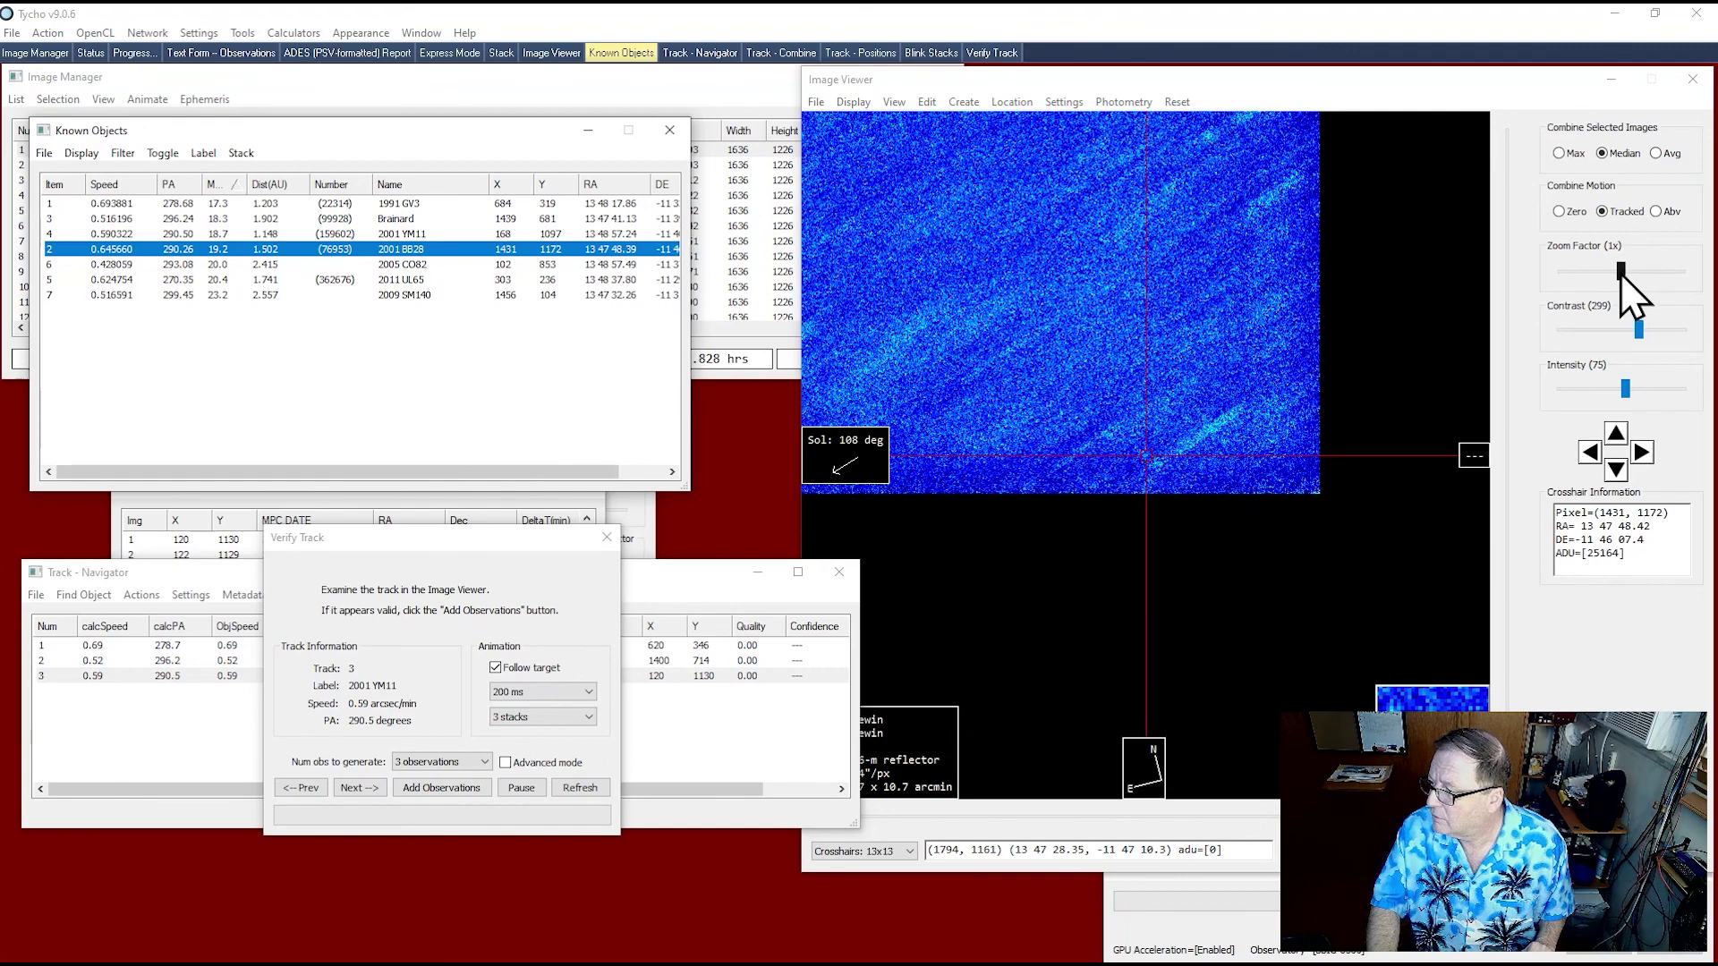
pyautogui.moveTo(1620, 271); pyautogui.dragTo(1644, 271)
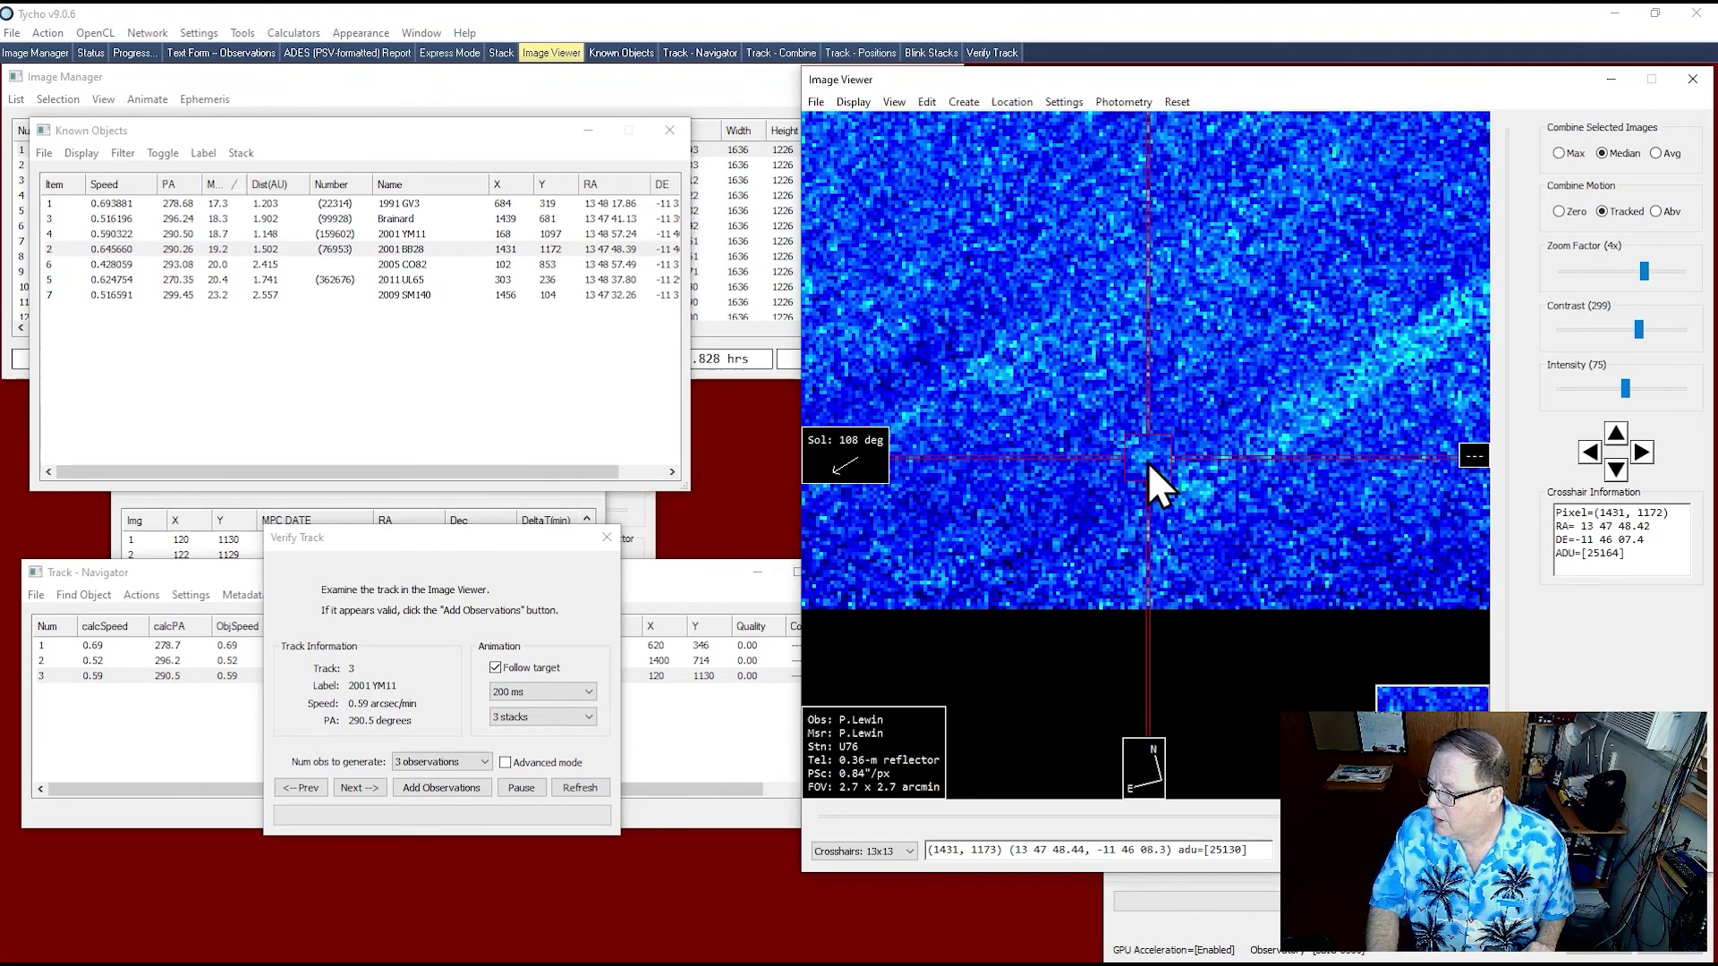
pyautogui.click(1645, 331)
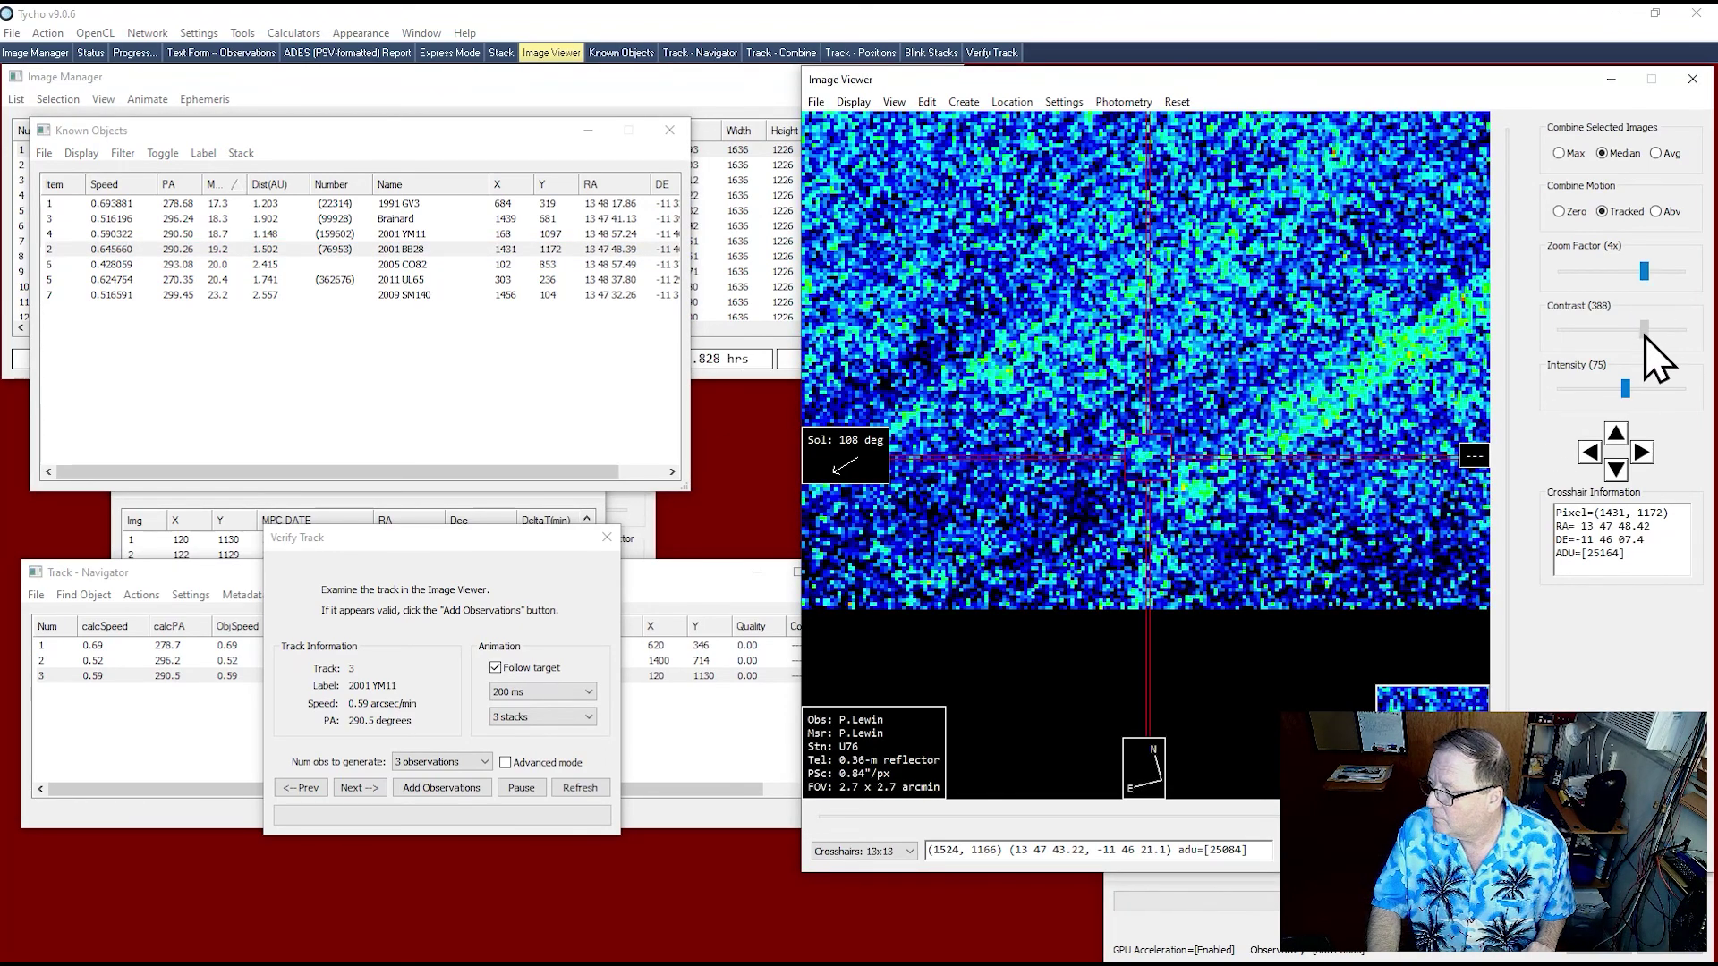
pyautogui.moveTo(1645, 337); pyautogui.dragTo(1642, 337)
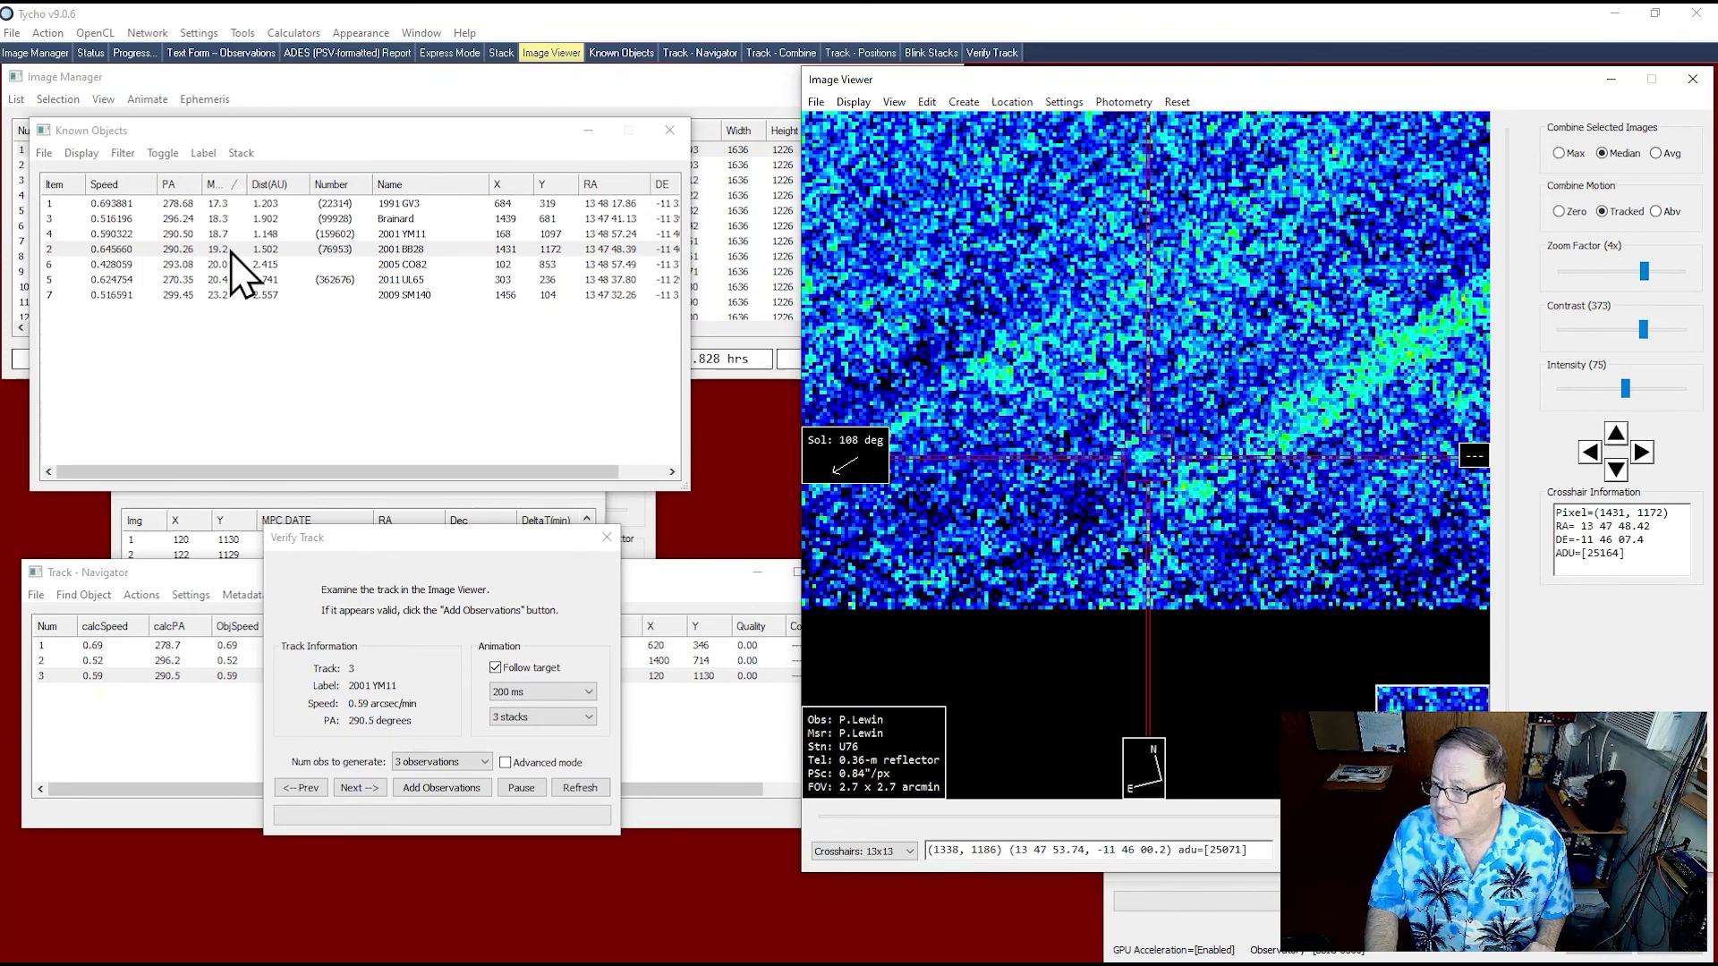
# - Add 2001 BB28 as track 4 and verify it with contrast lowered to 239
pyautogui.click(177, 252)
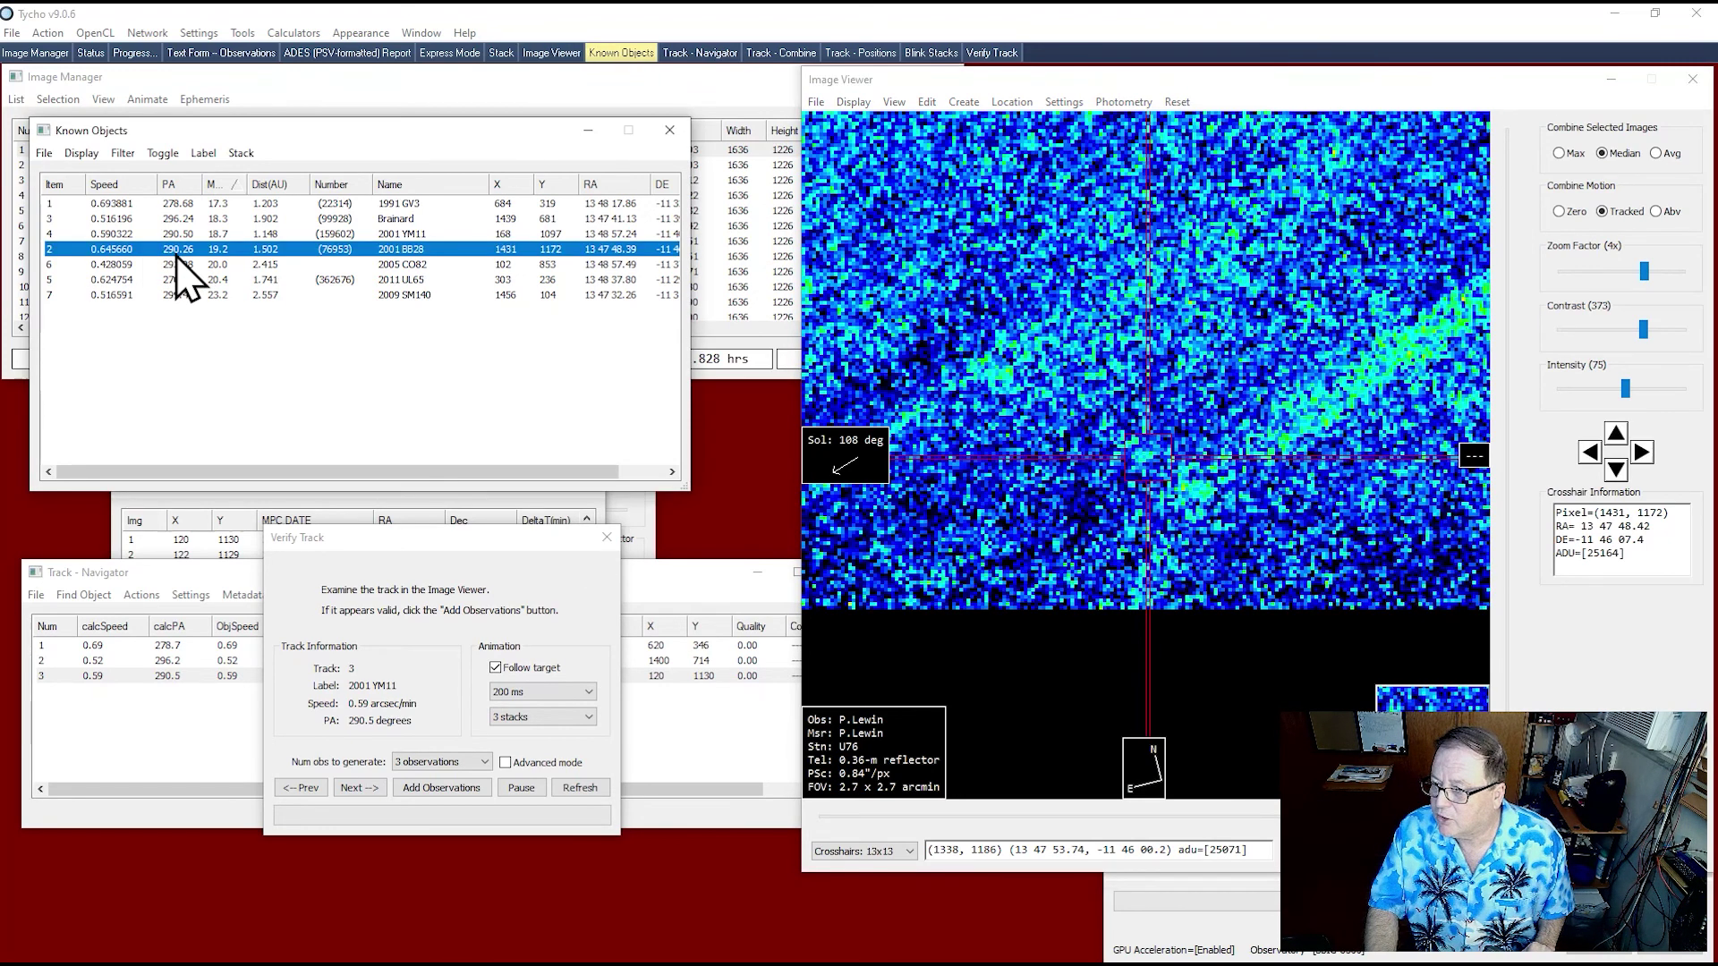
pyautogui.rightClick(176, 257)
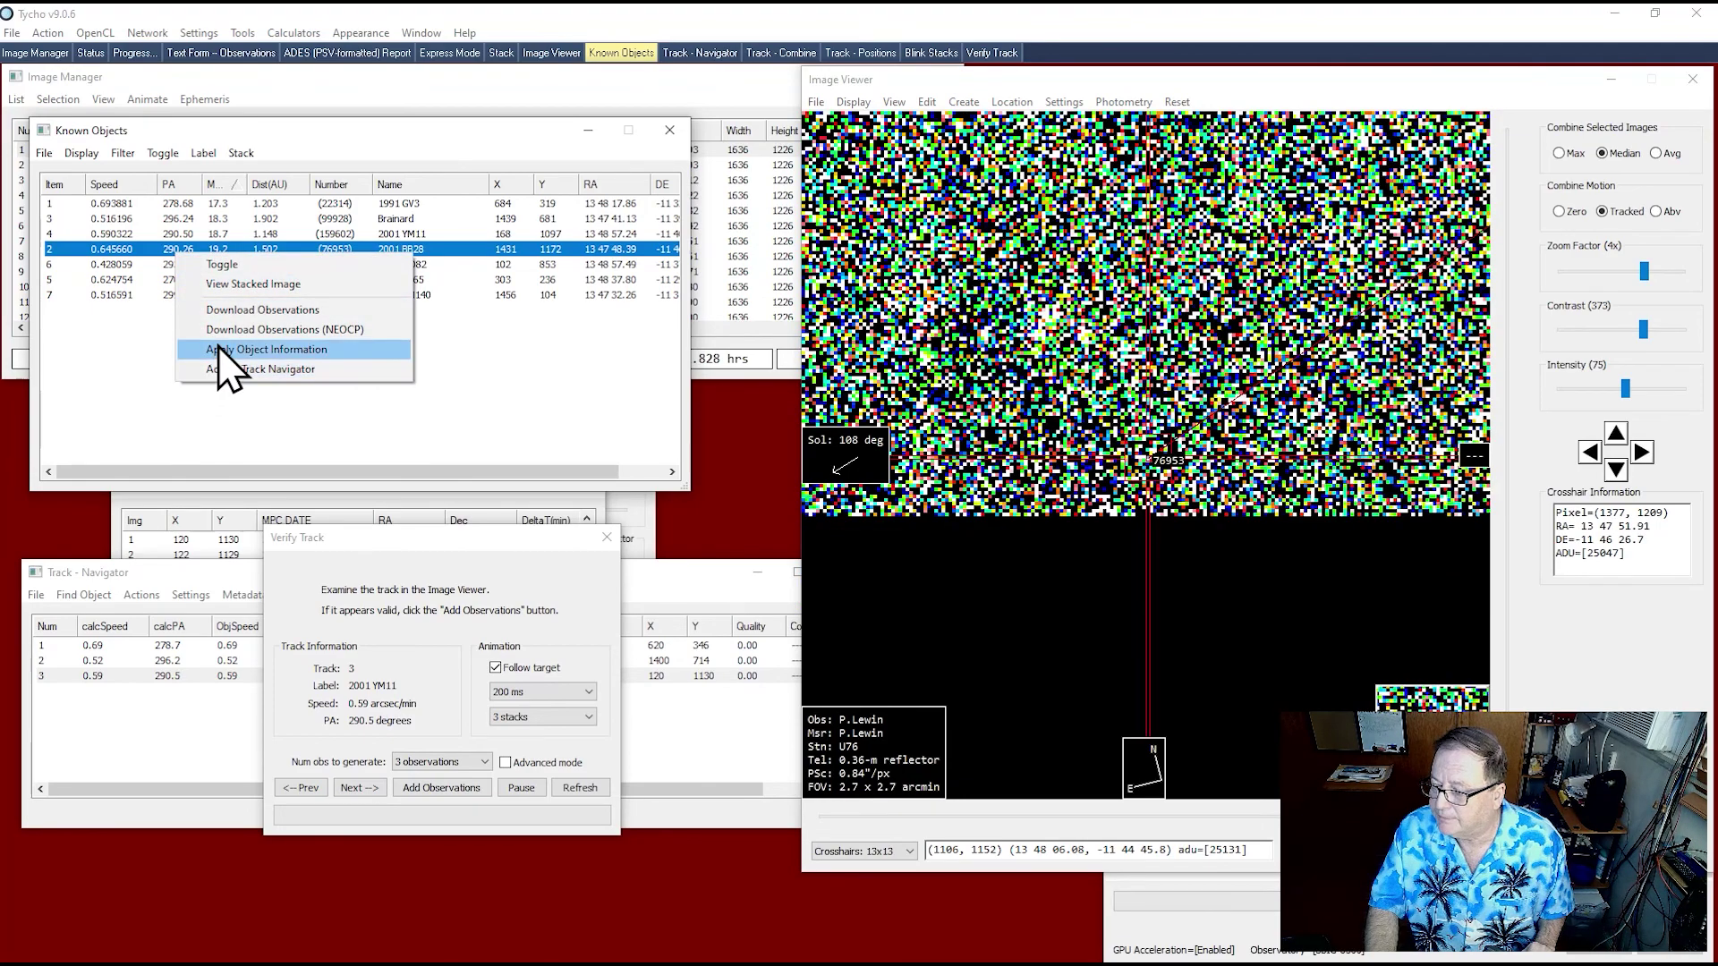
pyautogui.click(219, 369)
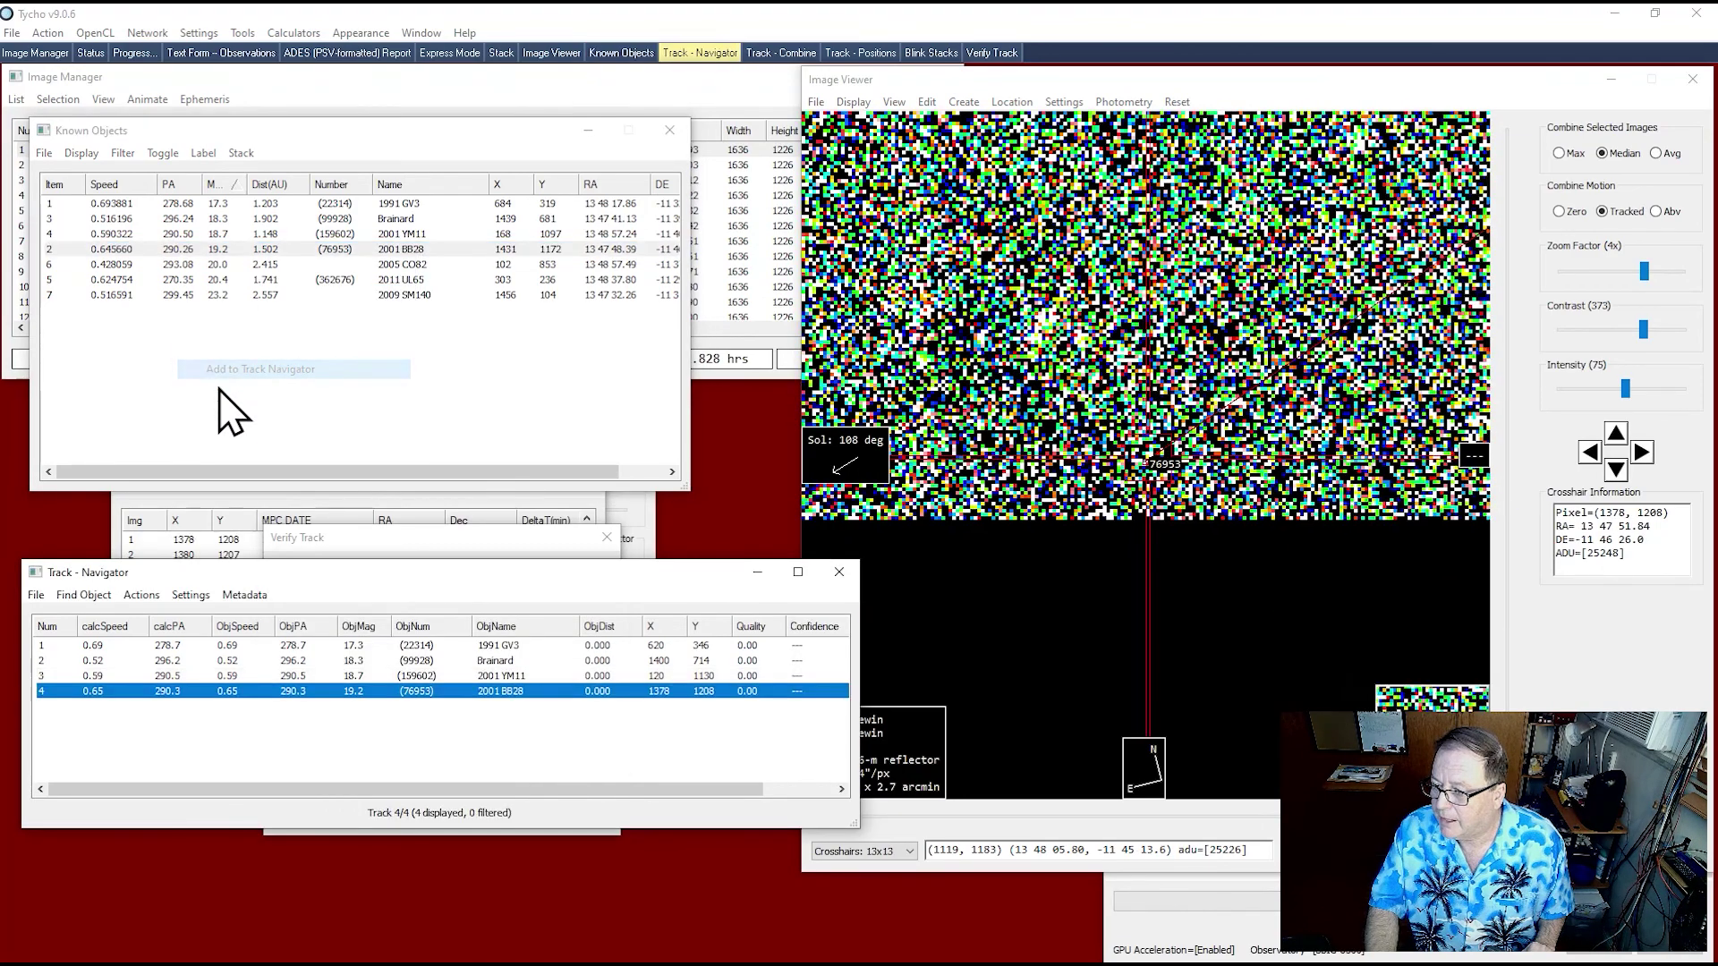
pyautogui.rightClick(293, 692)
pyautogui.click(324, 703)
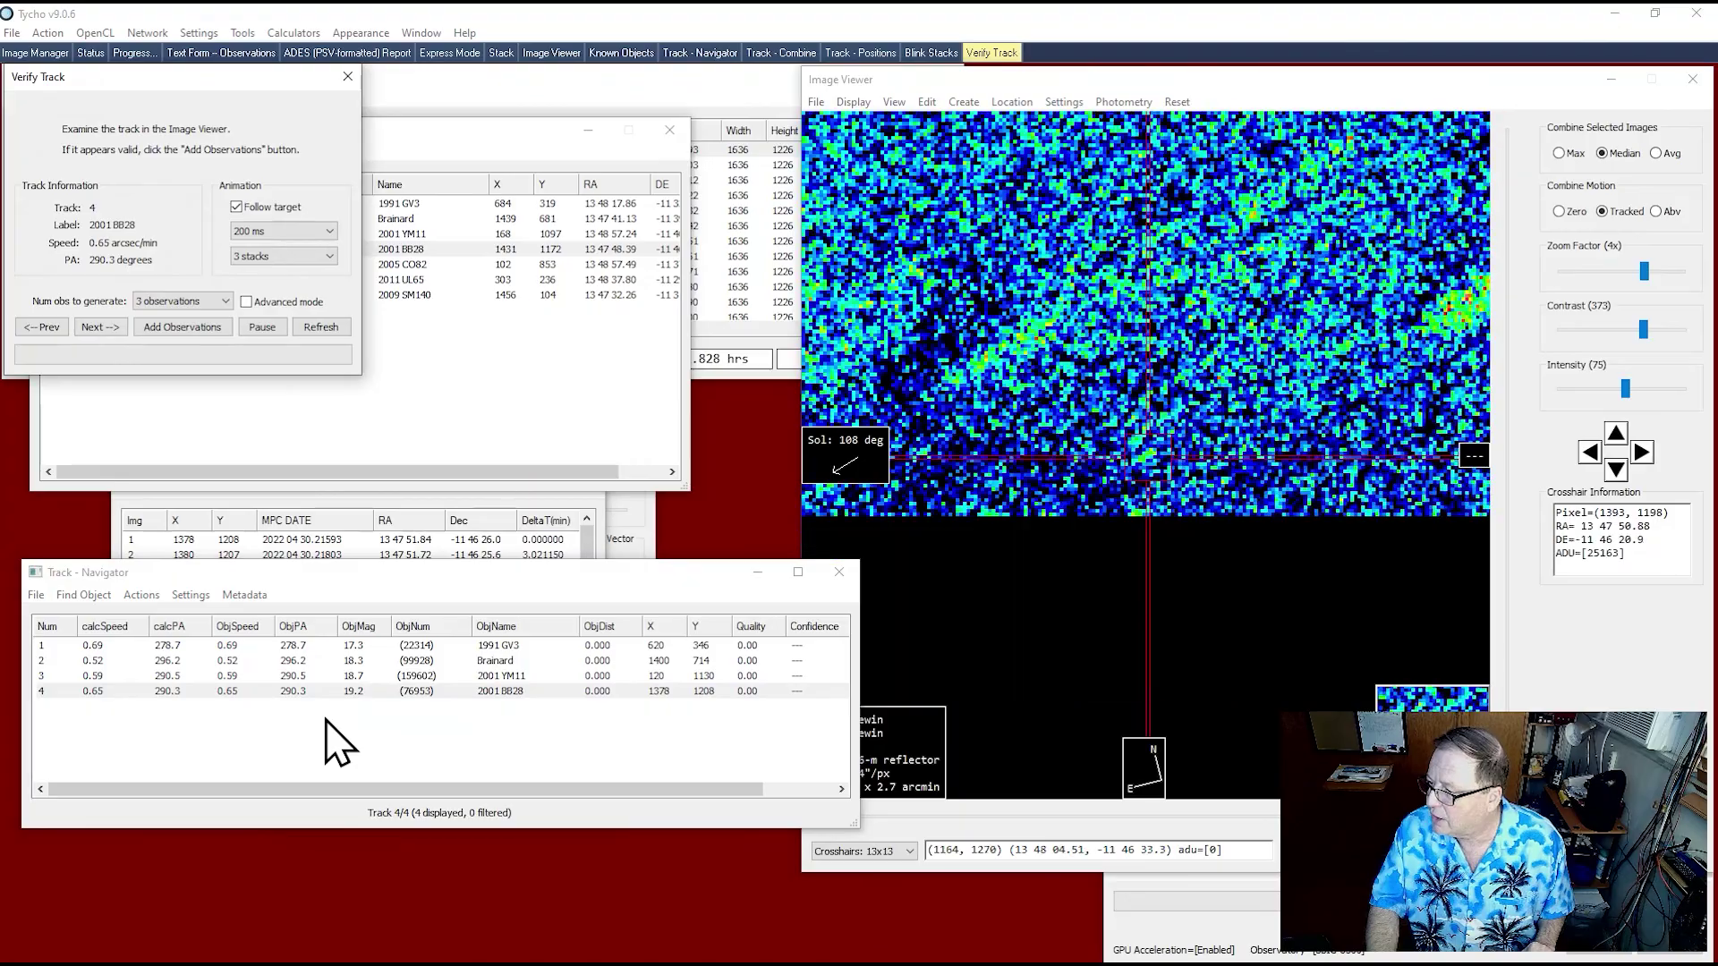
pyautogui.click(1644, 271)
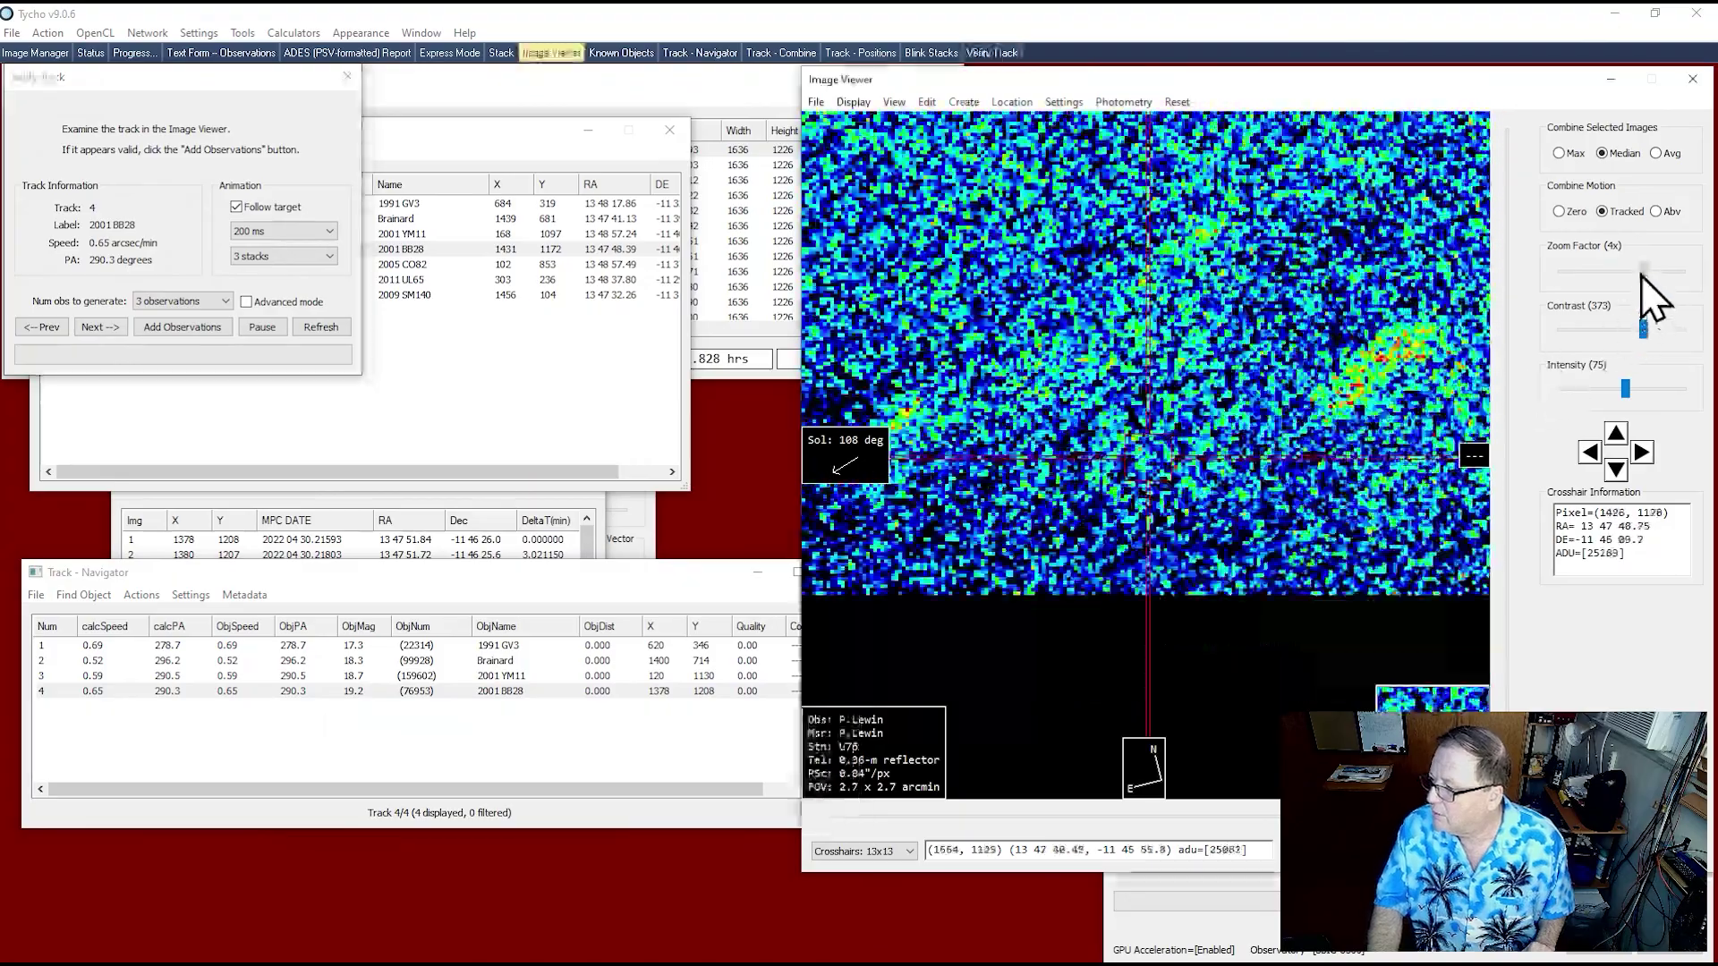
pyautogui.moveTo(1643, 330); pyautogui.dragTo(1638, 331)
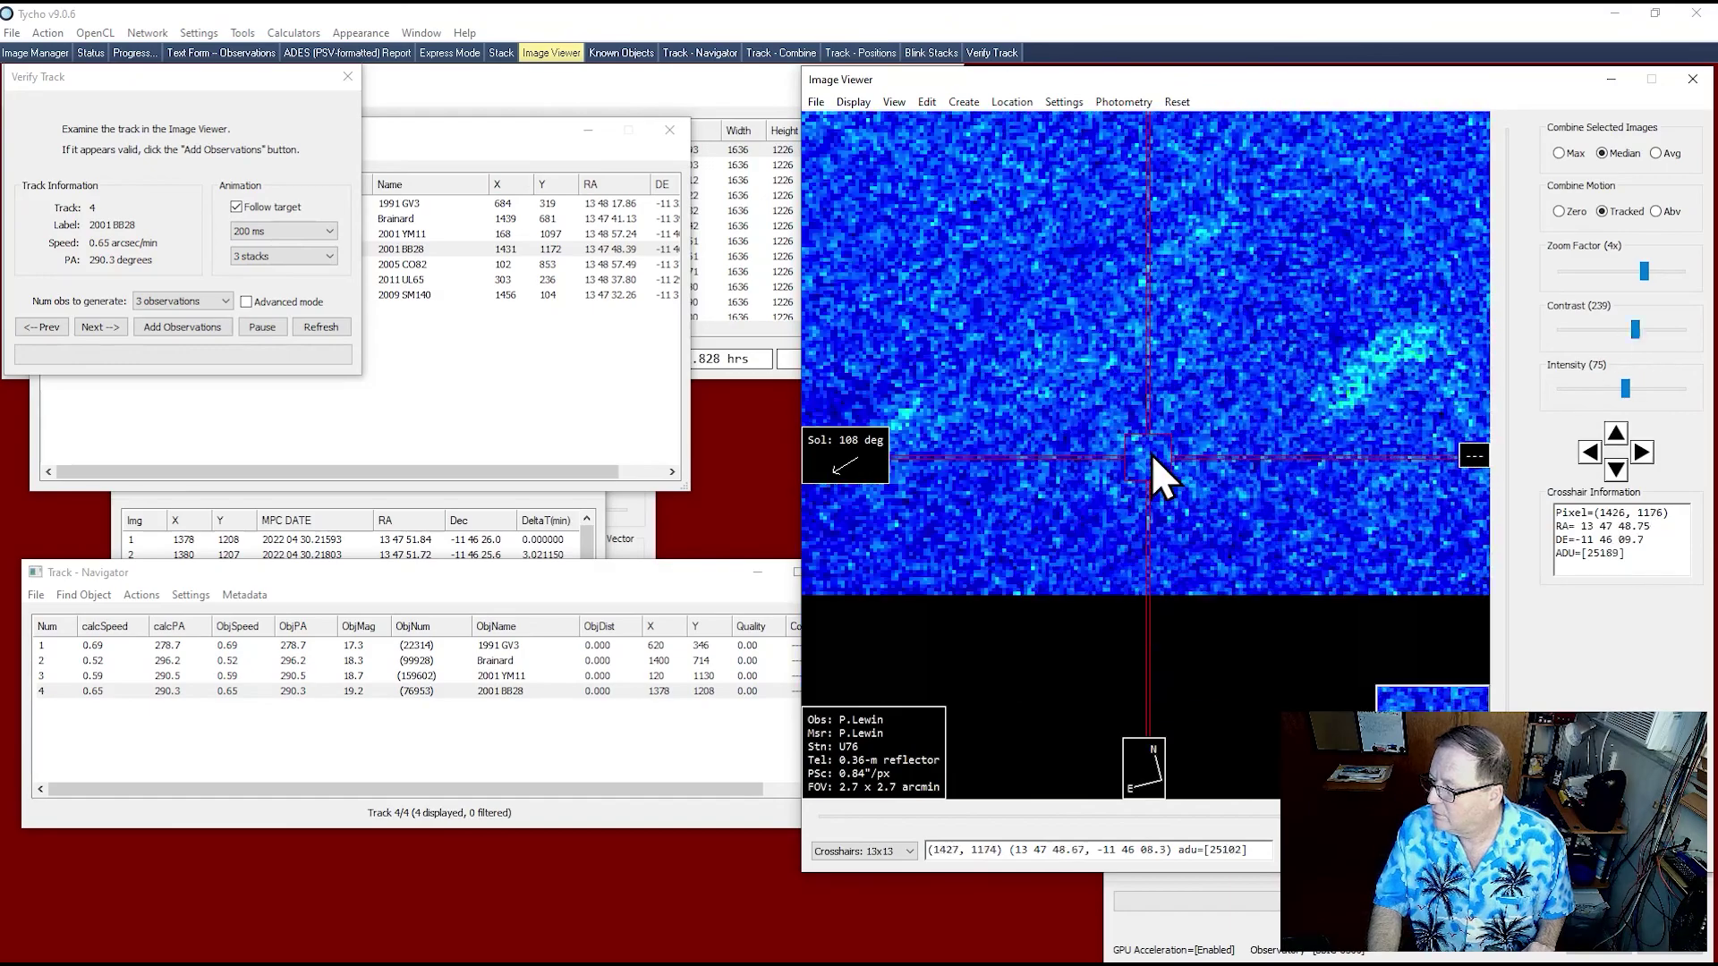
pyautogui.click(153, 645)
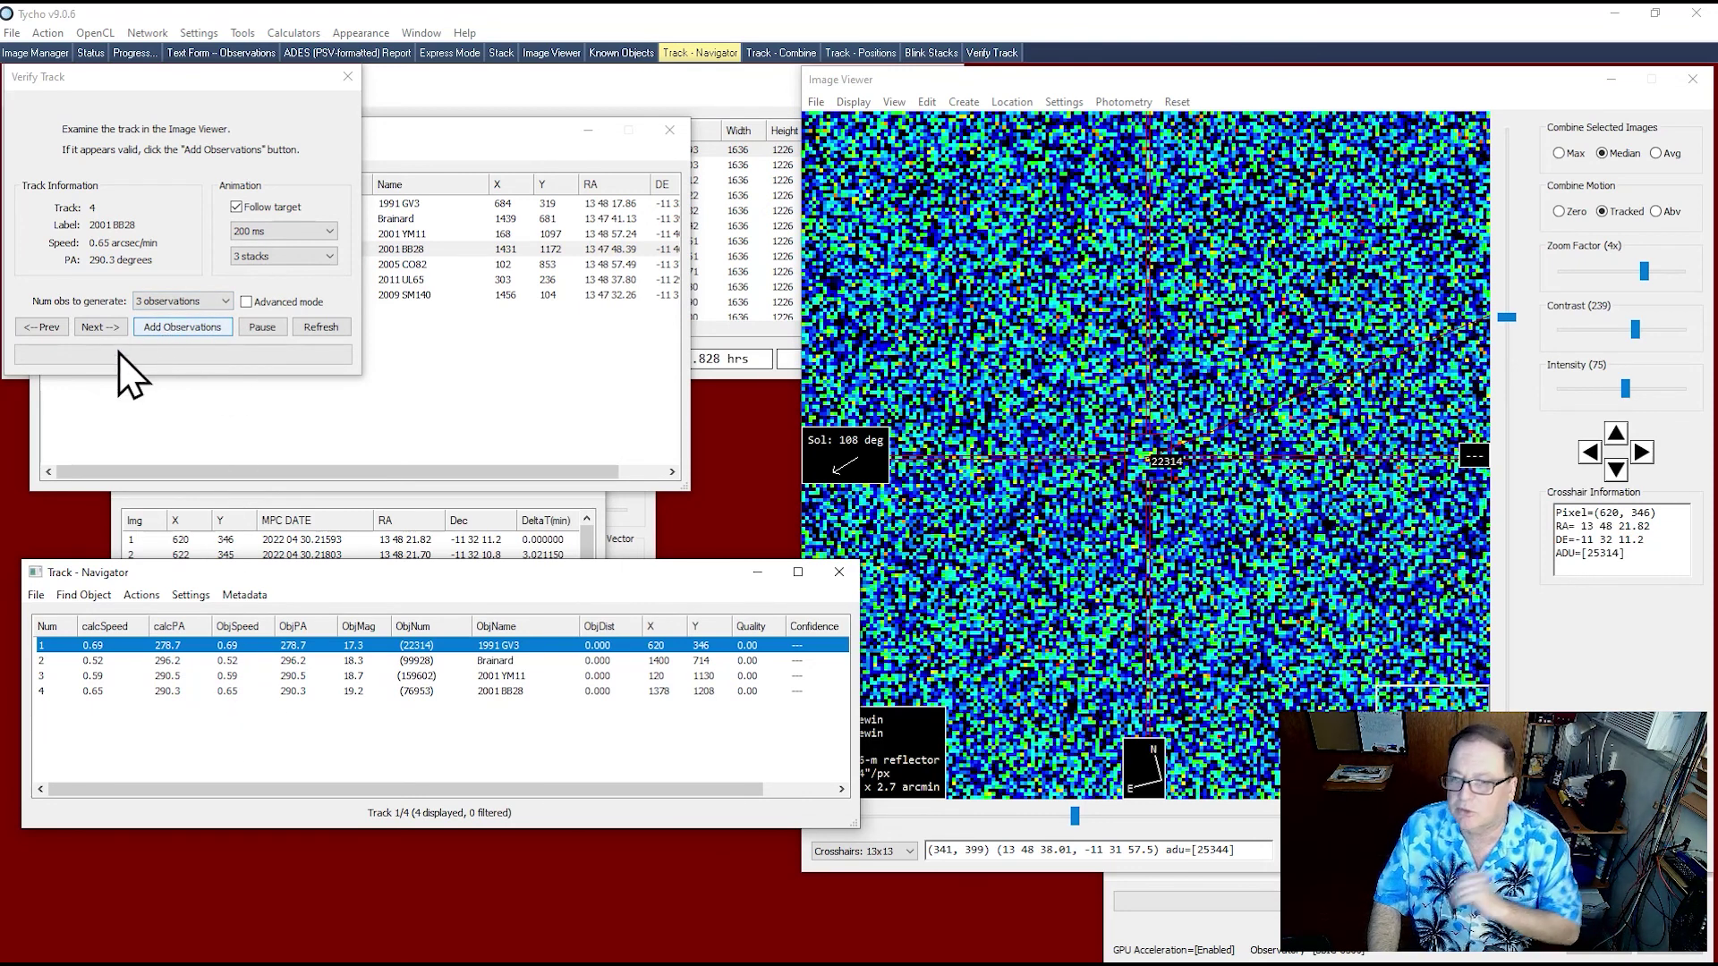
# - Load the 1991 GV3 track and record its observations as 22314, tracklet MLO0134
pyautogui.click(179, 327)
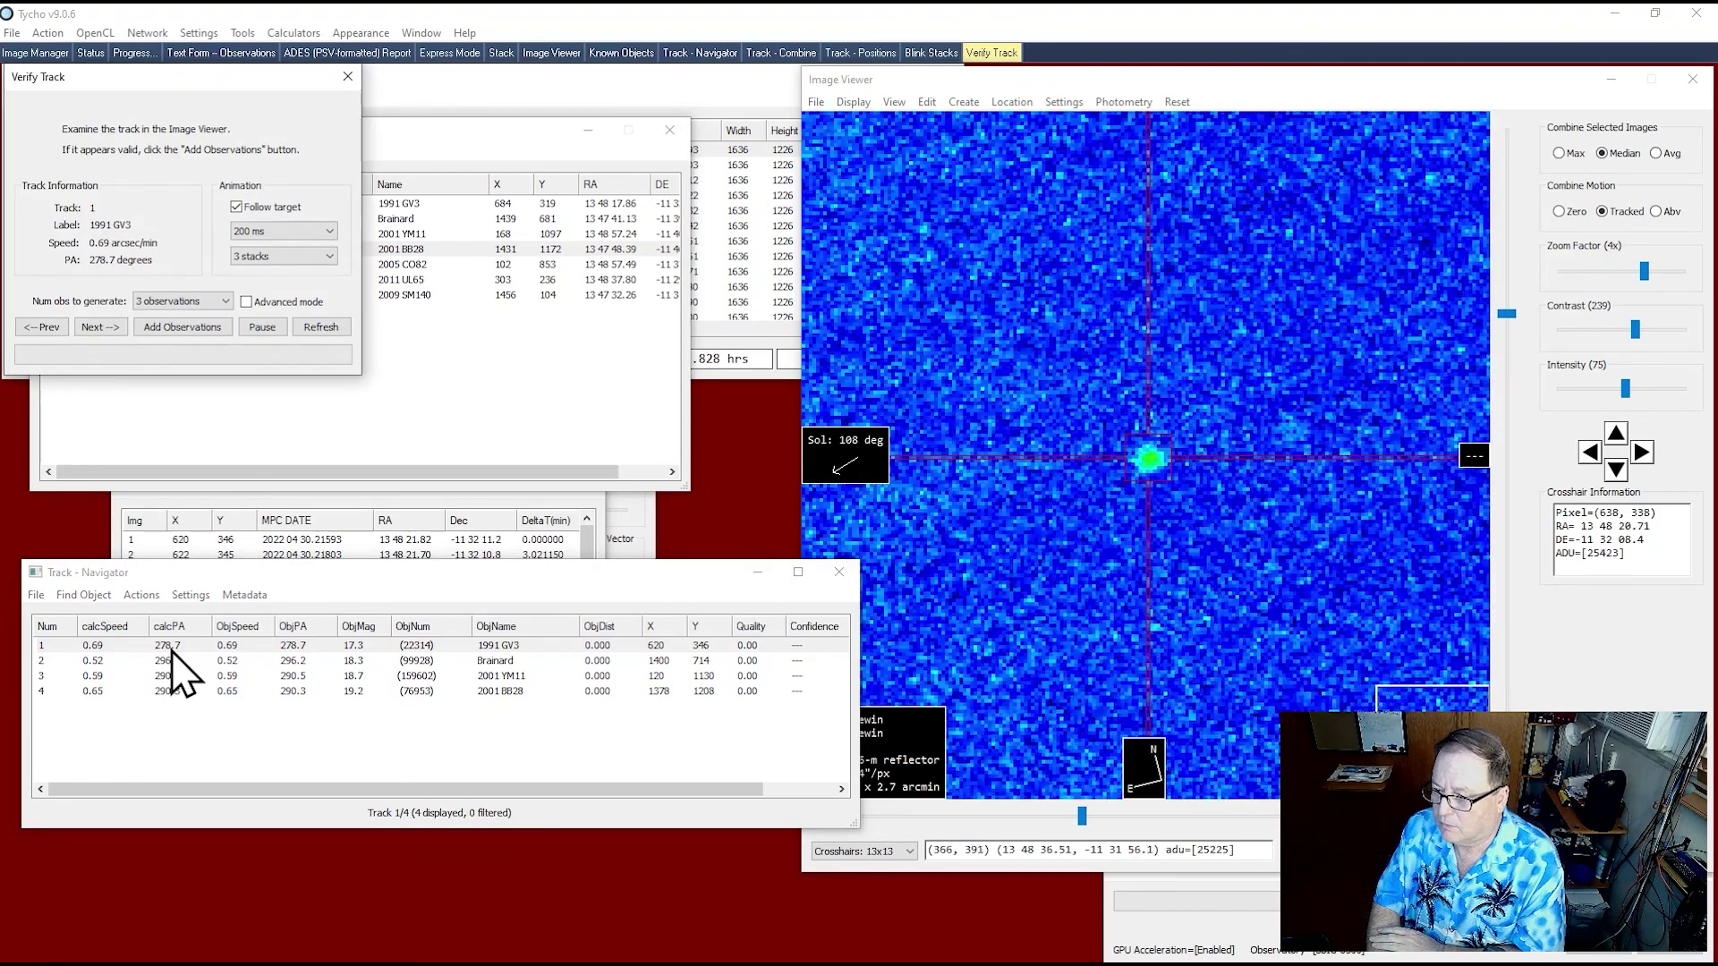
pyautogui.click(183, 328)
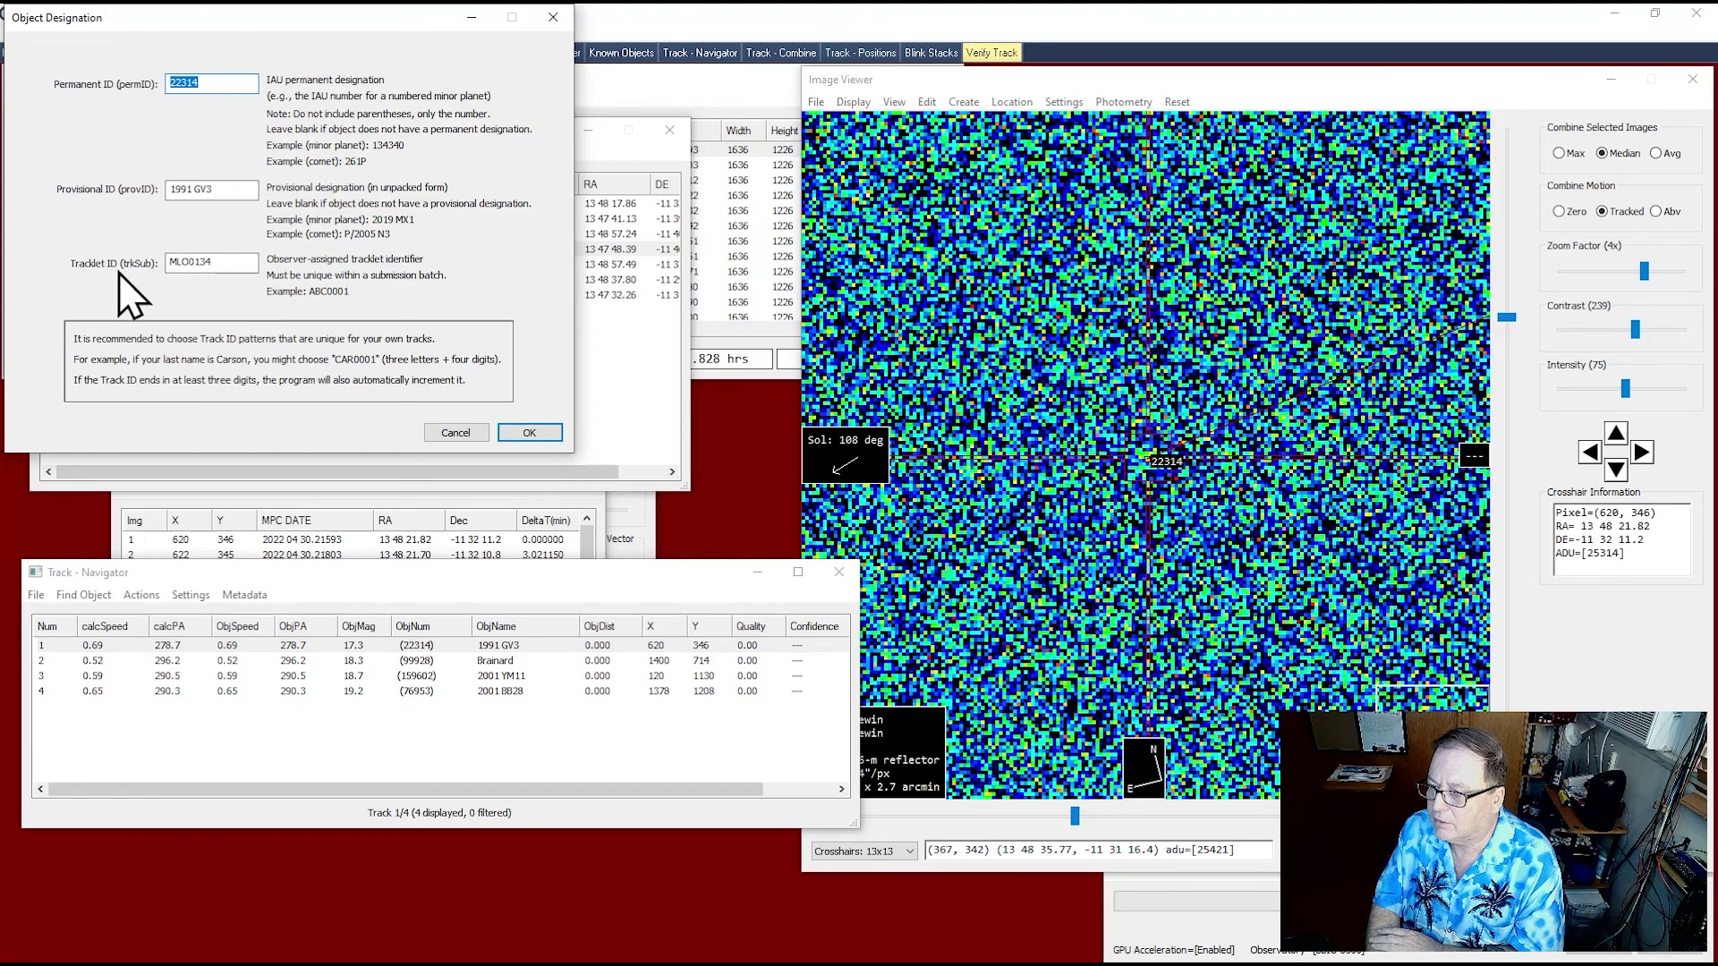
pyautogui.click(532, 438)
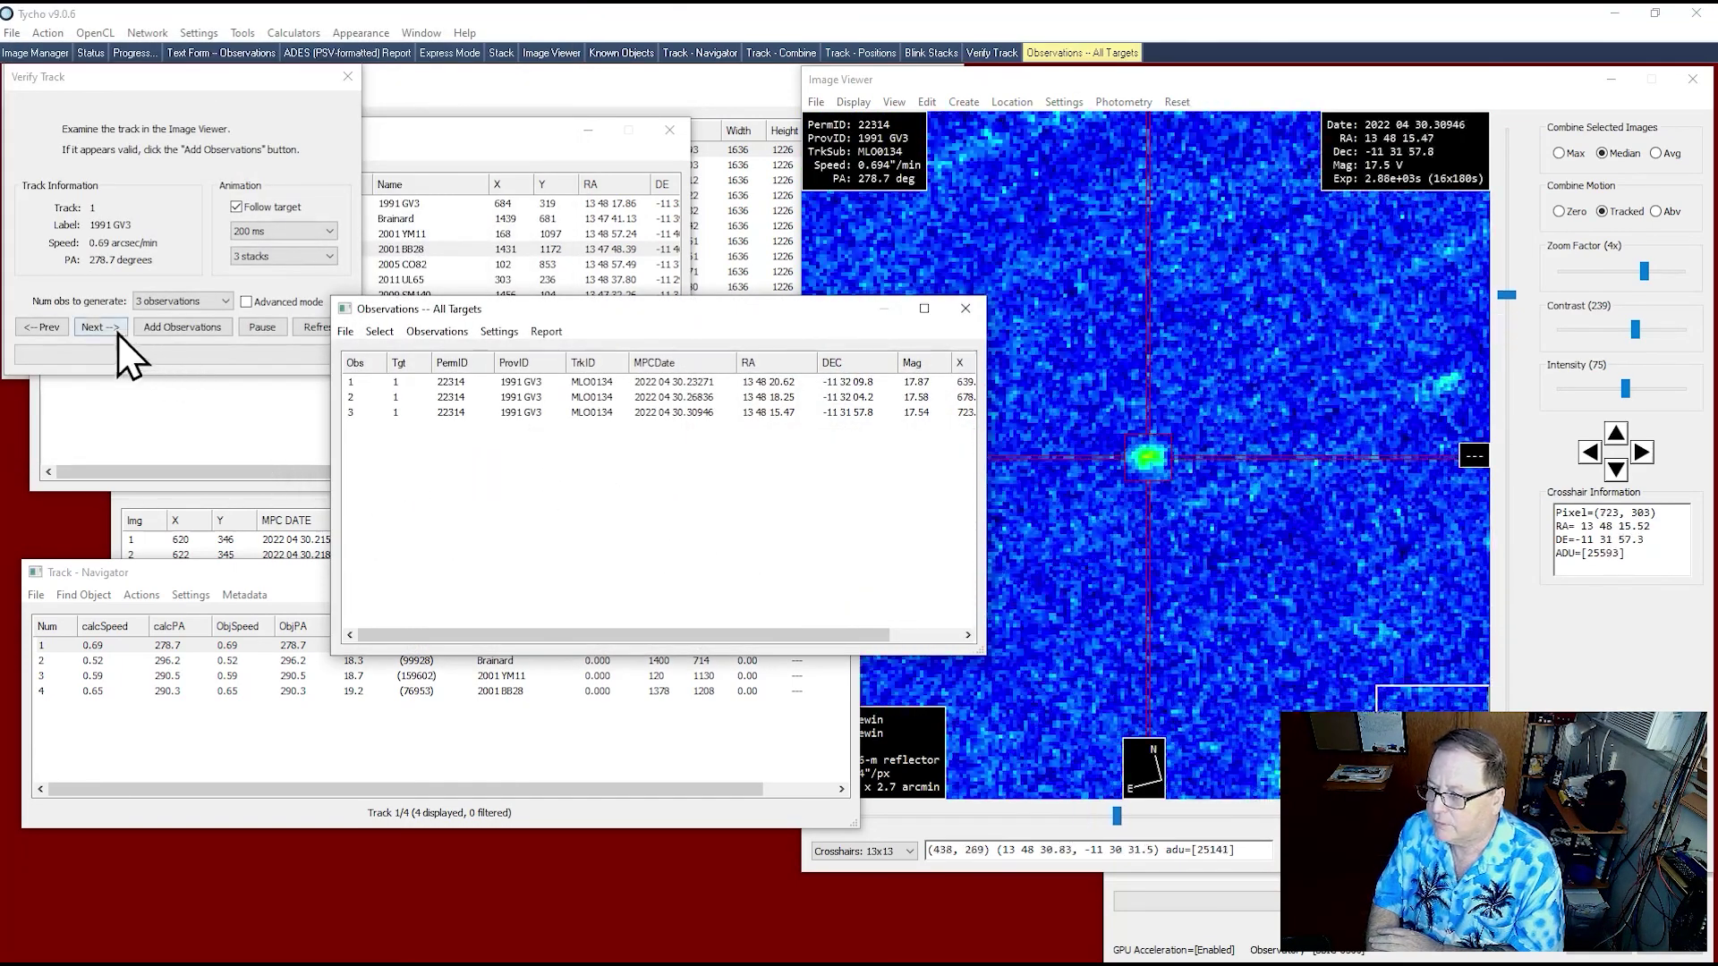
# - Record three observations each for Brainard (99928), 2001 YM11 and 2001 BB28, tracklets MLO0135–MLO0137
pyautogui.click(99, 330)
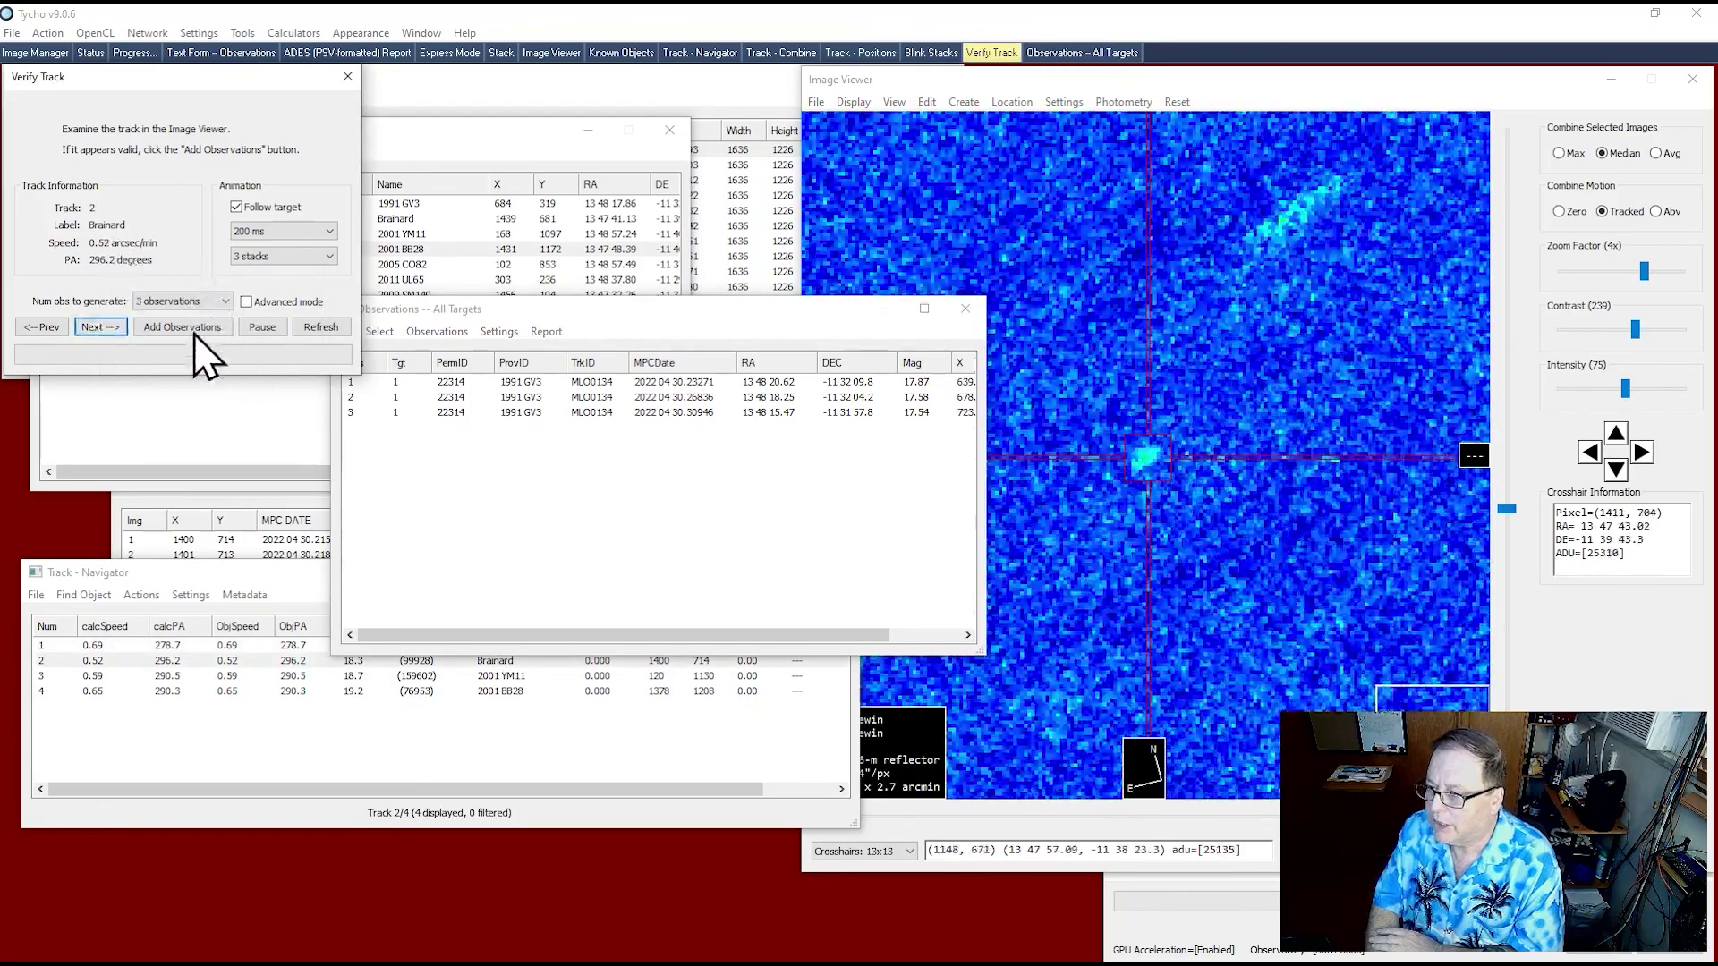
pyautogui.click(194, 330)
pyautogui.click(531, 433)
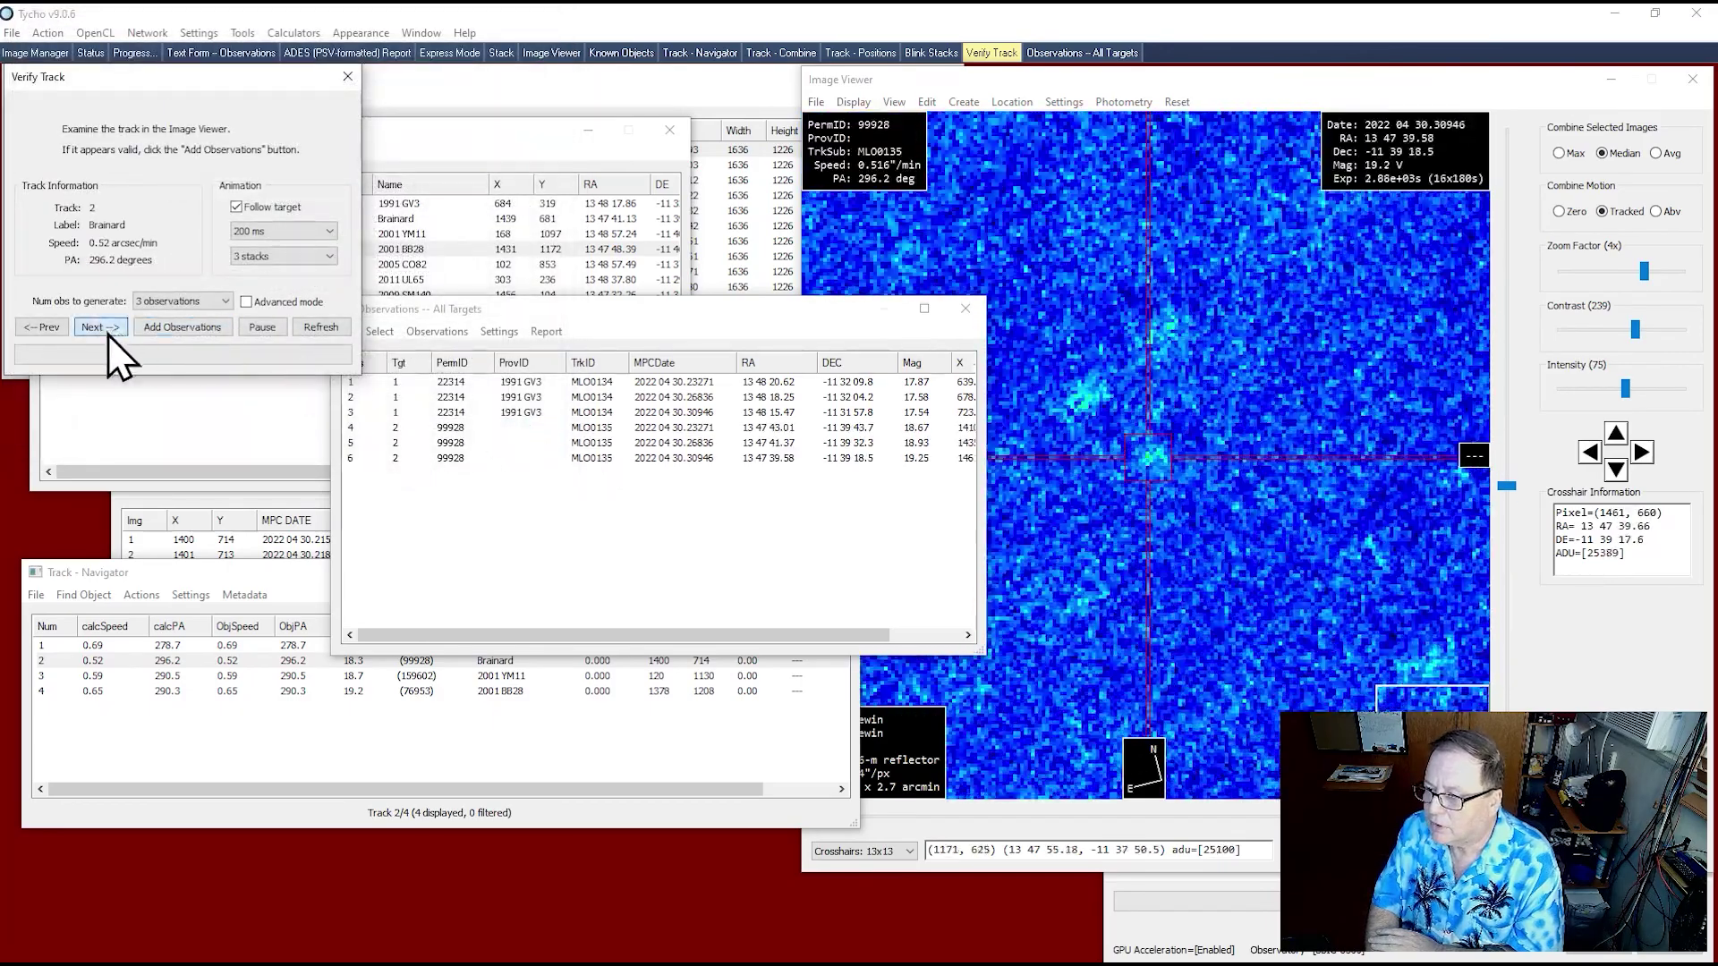
pyautogui.click(101, 328)
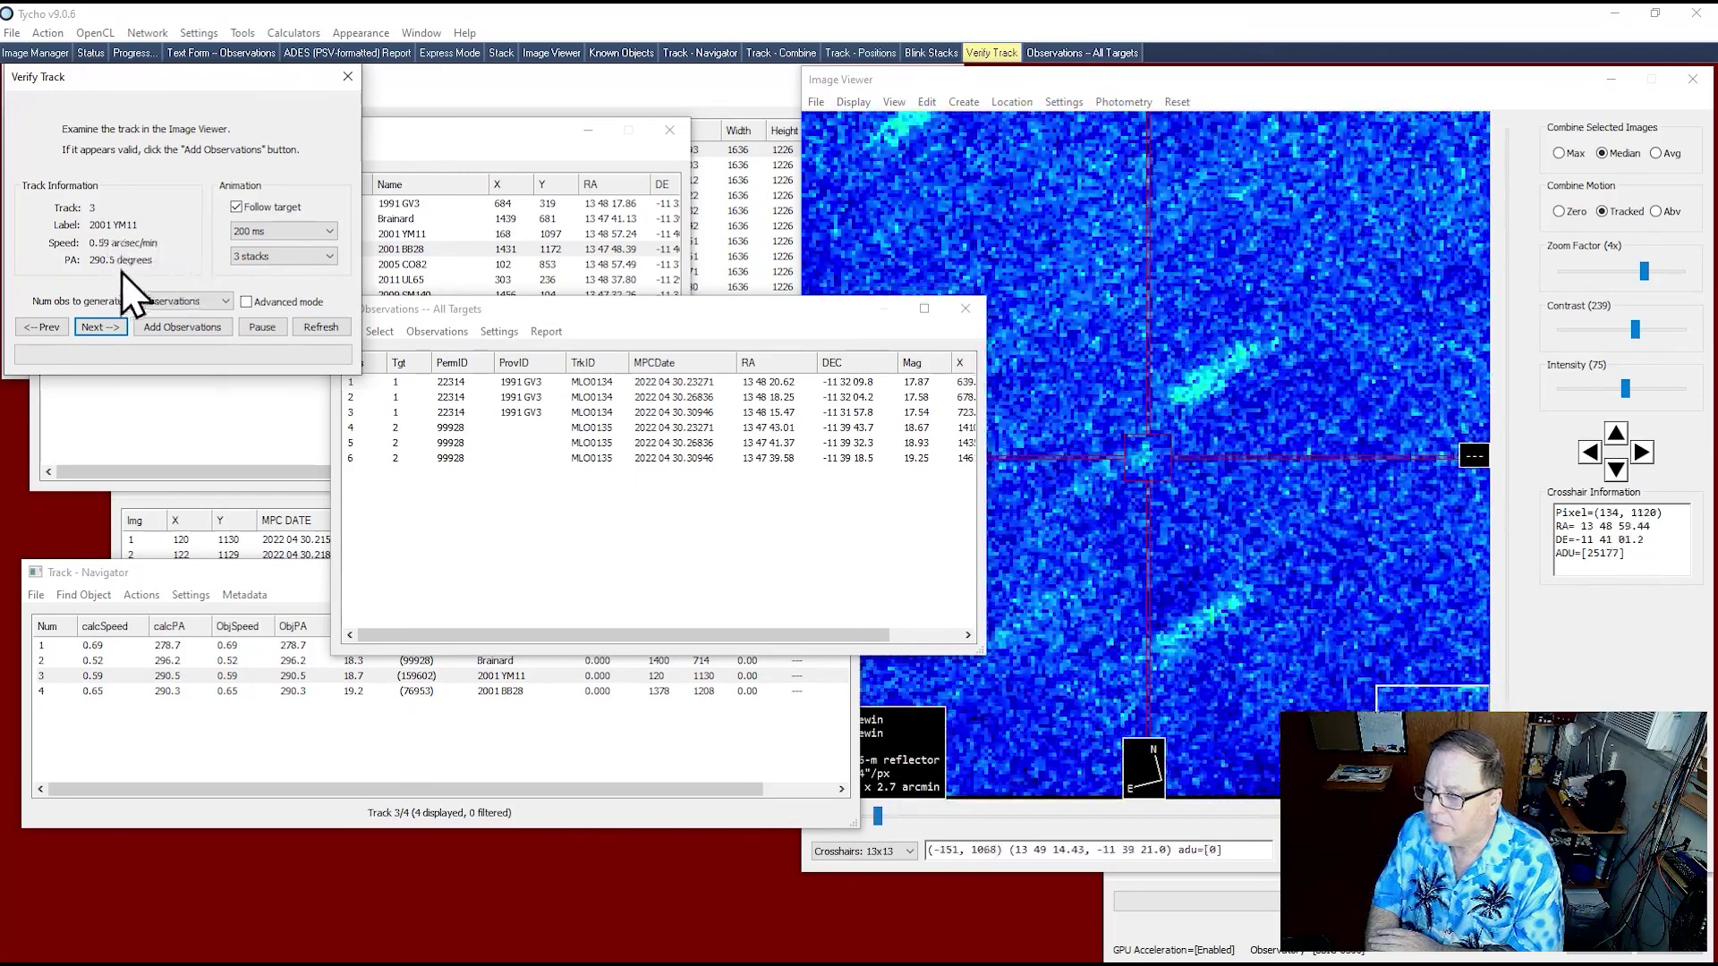
pyautogui.click(202, 330)
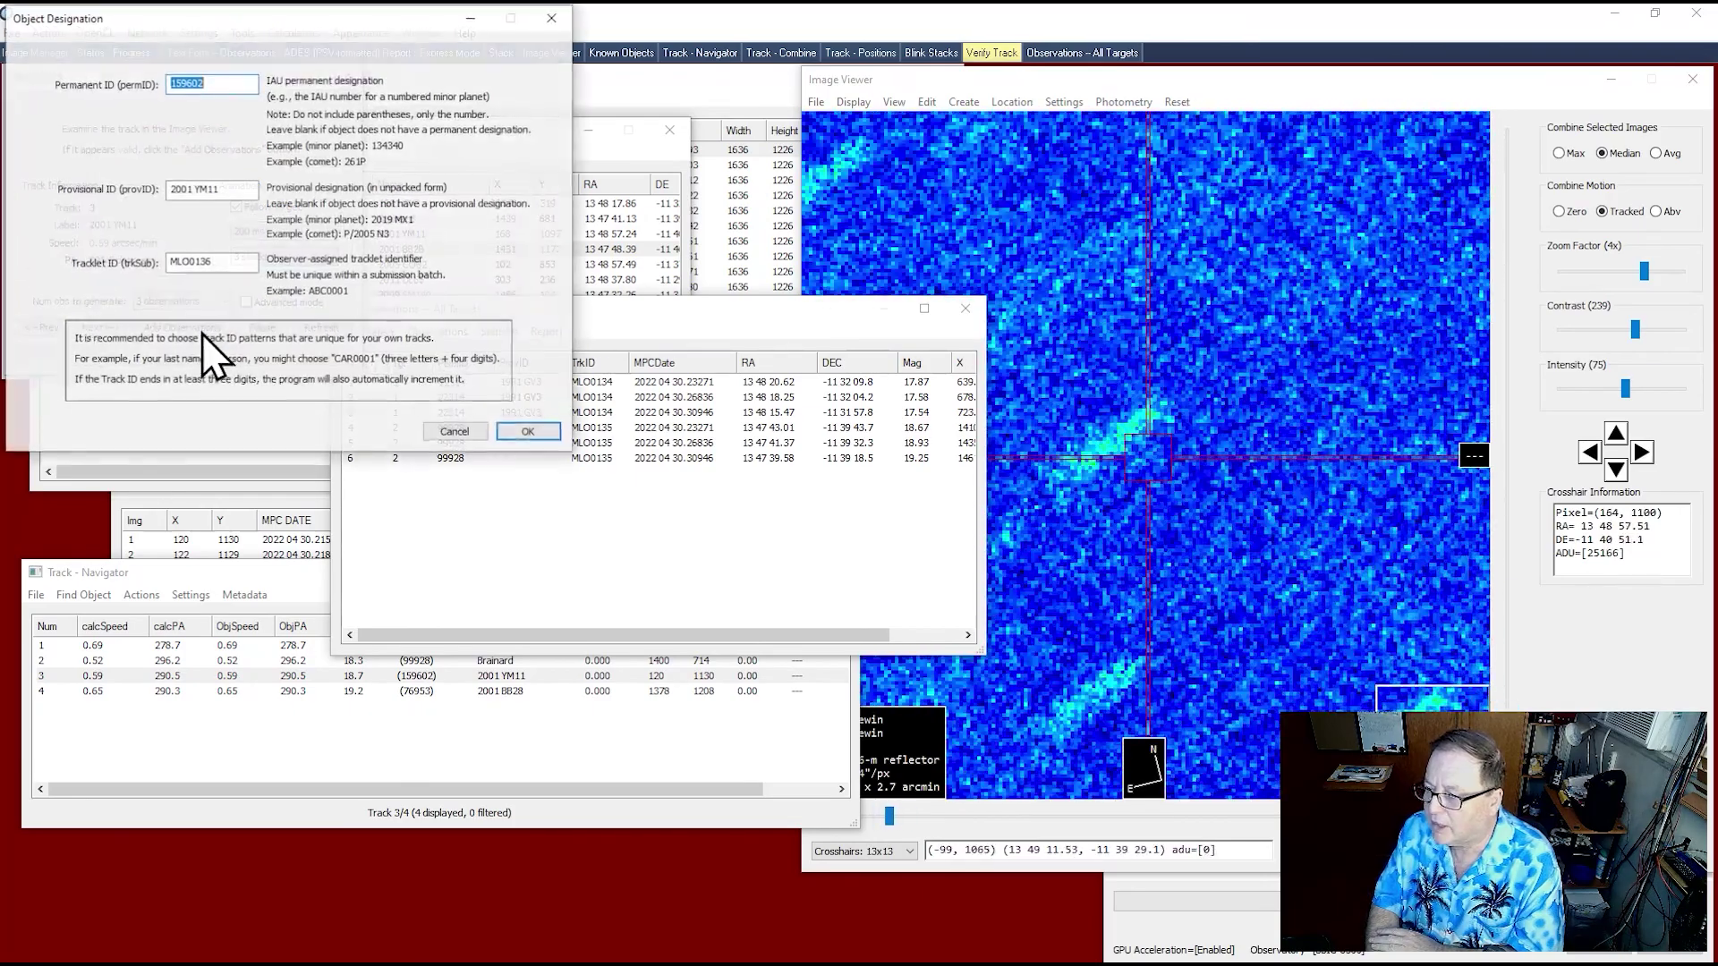
pyautogui.click(529, 433)
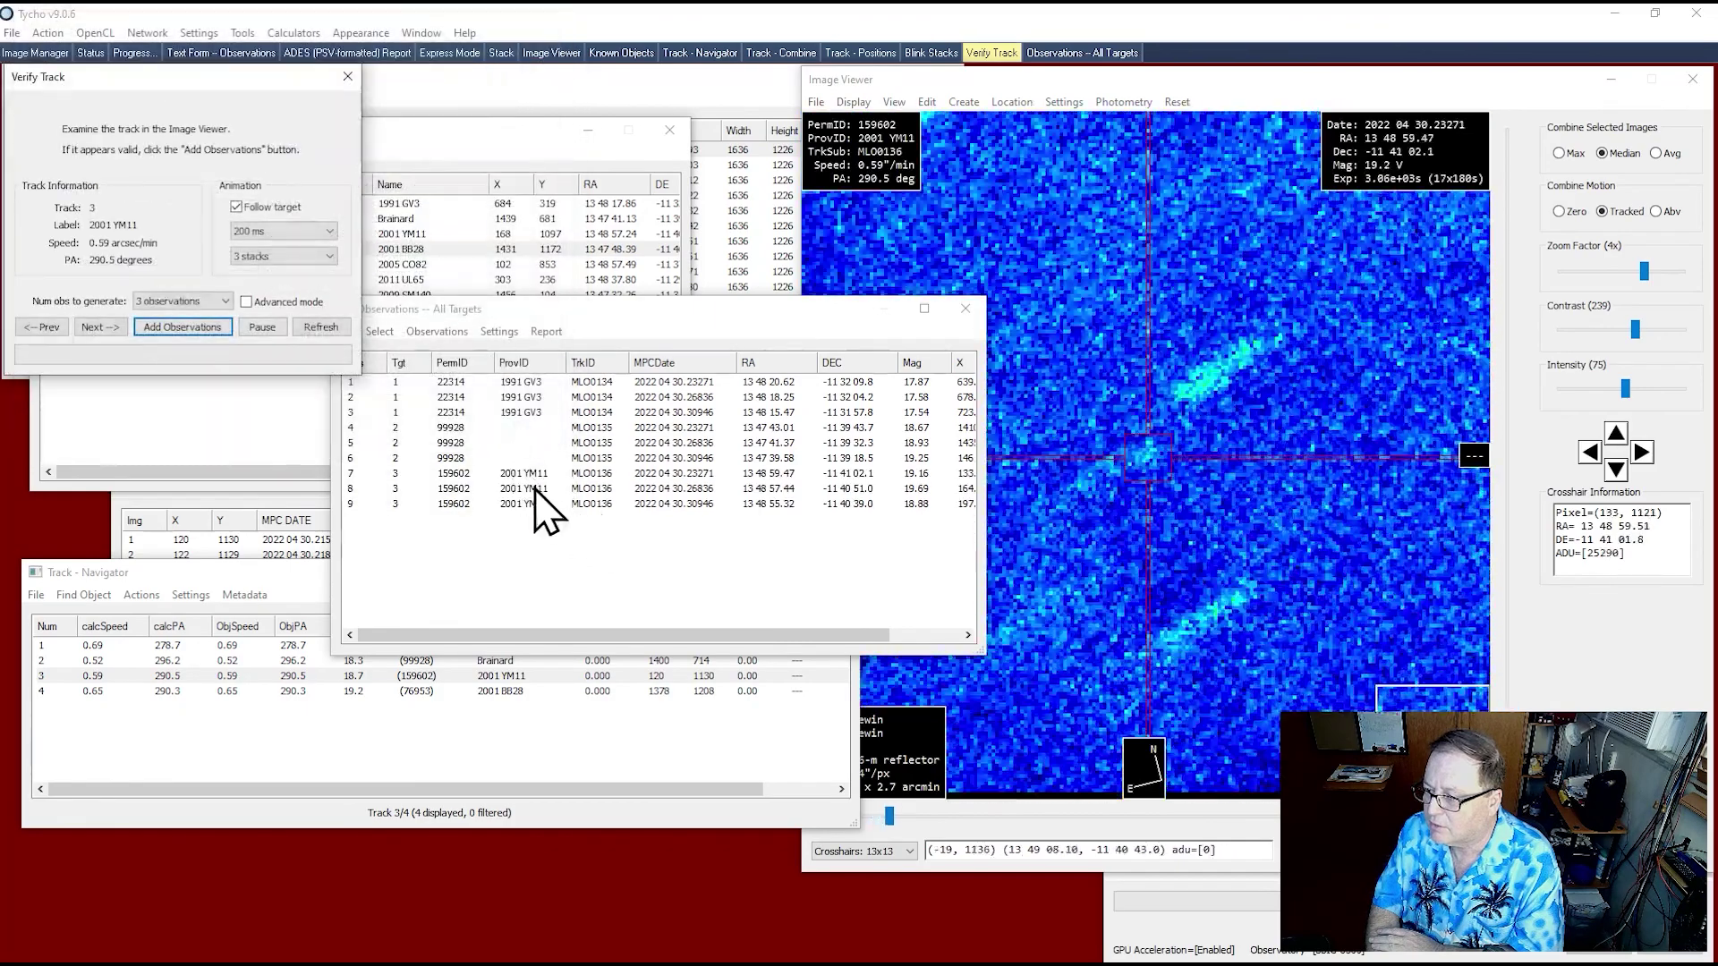
pyautogui.click(93, 326)
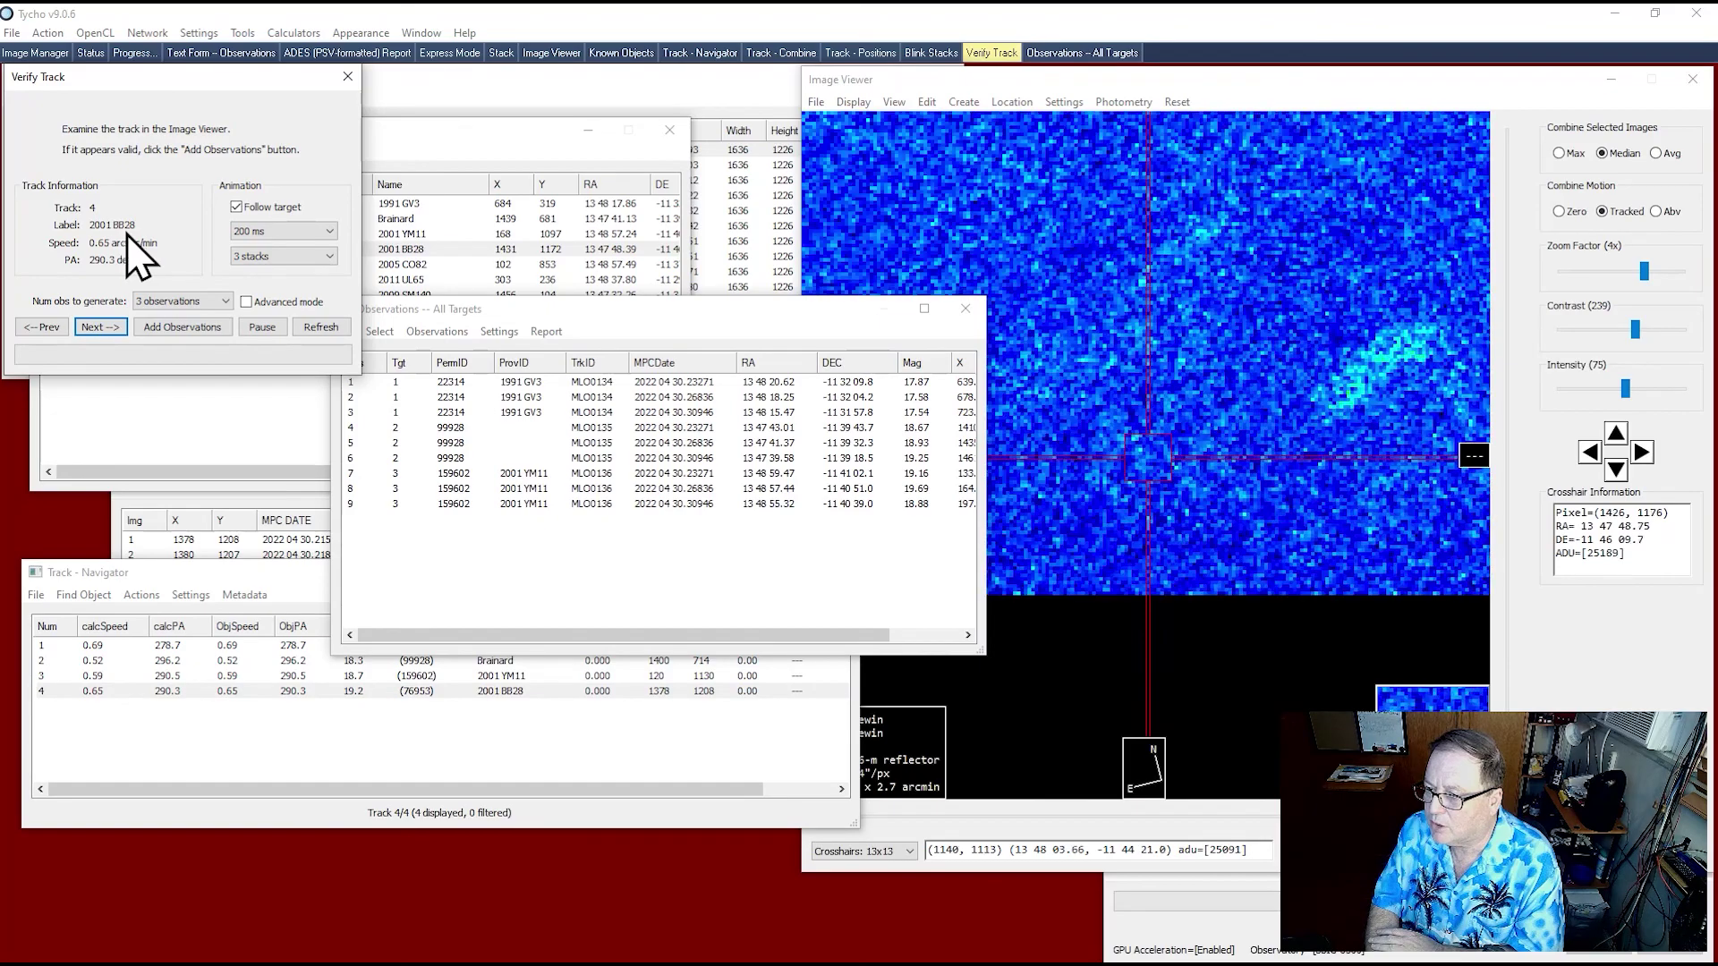
pyautogui.click(182, 328)
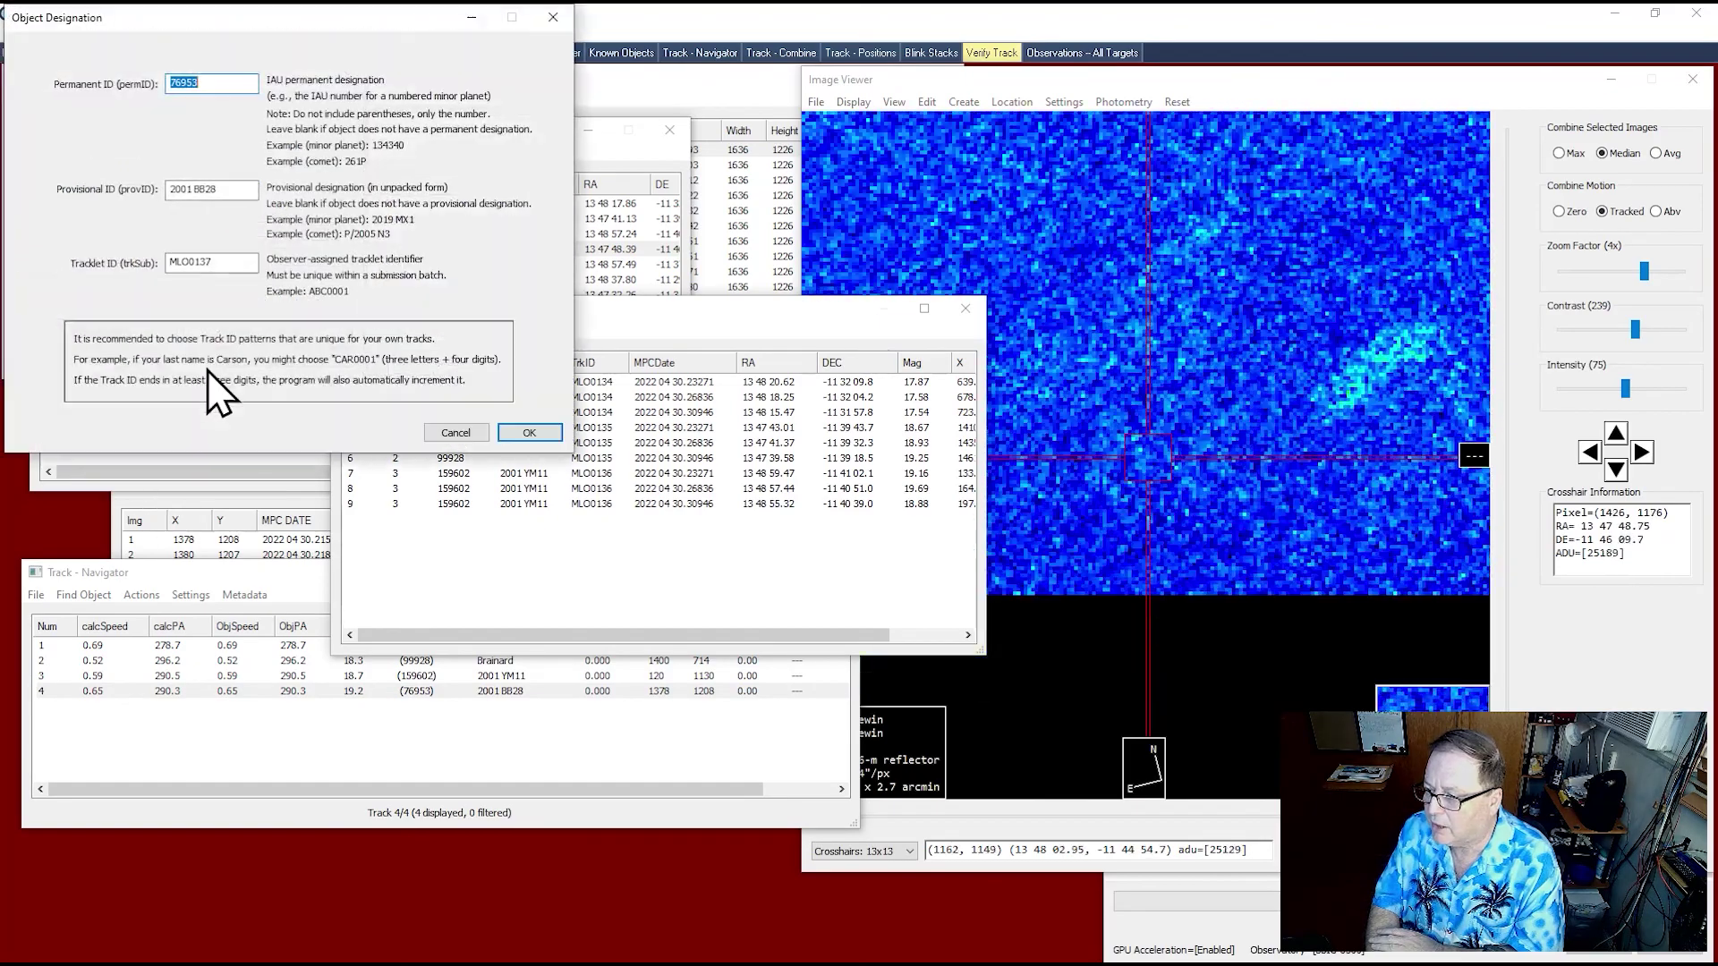
pyautogui.click(531, 434)
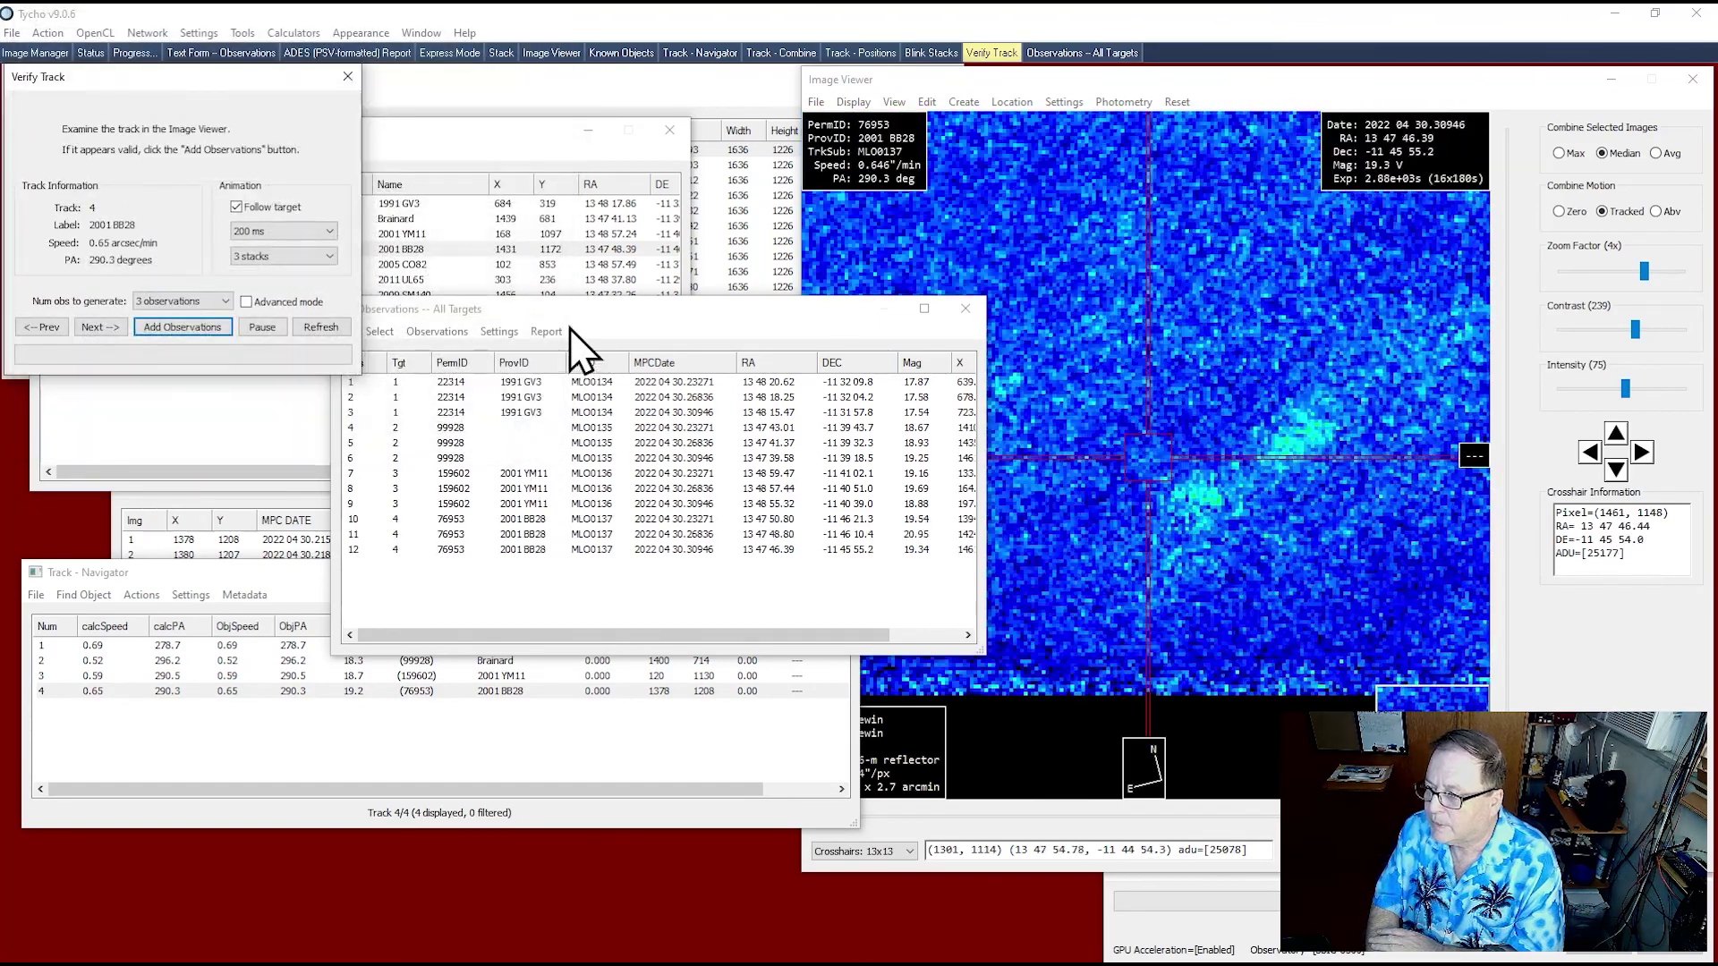
# - Move the Observations – All Targets window up and left and select the third 1991 GV3 row
pyautogui.click(555, 333)
pyautogui.moveTo(641, 333); pyautogui.dragTo(460, 315)
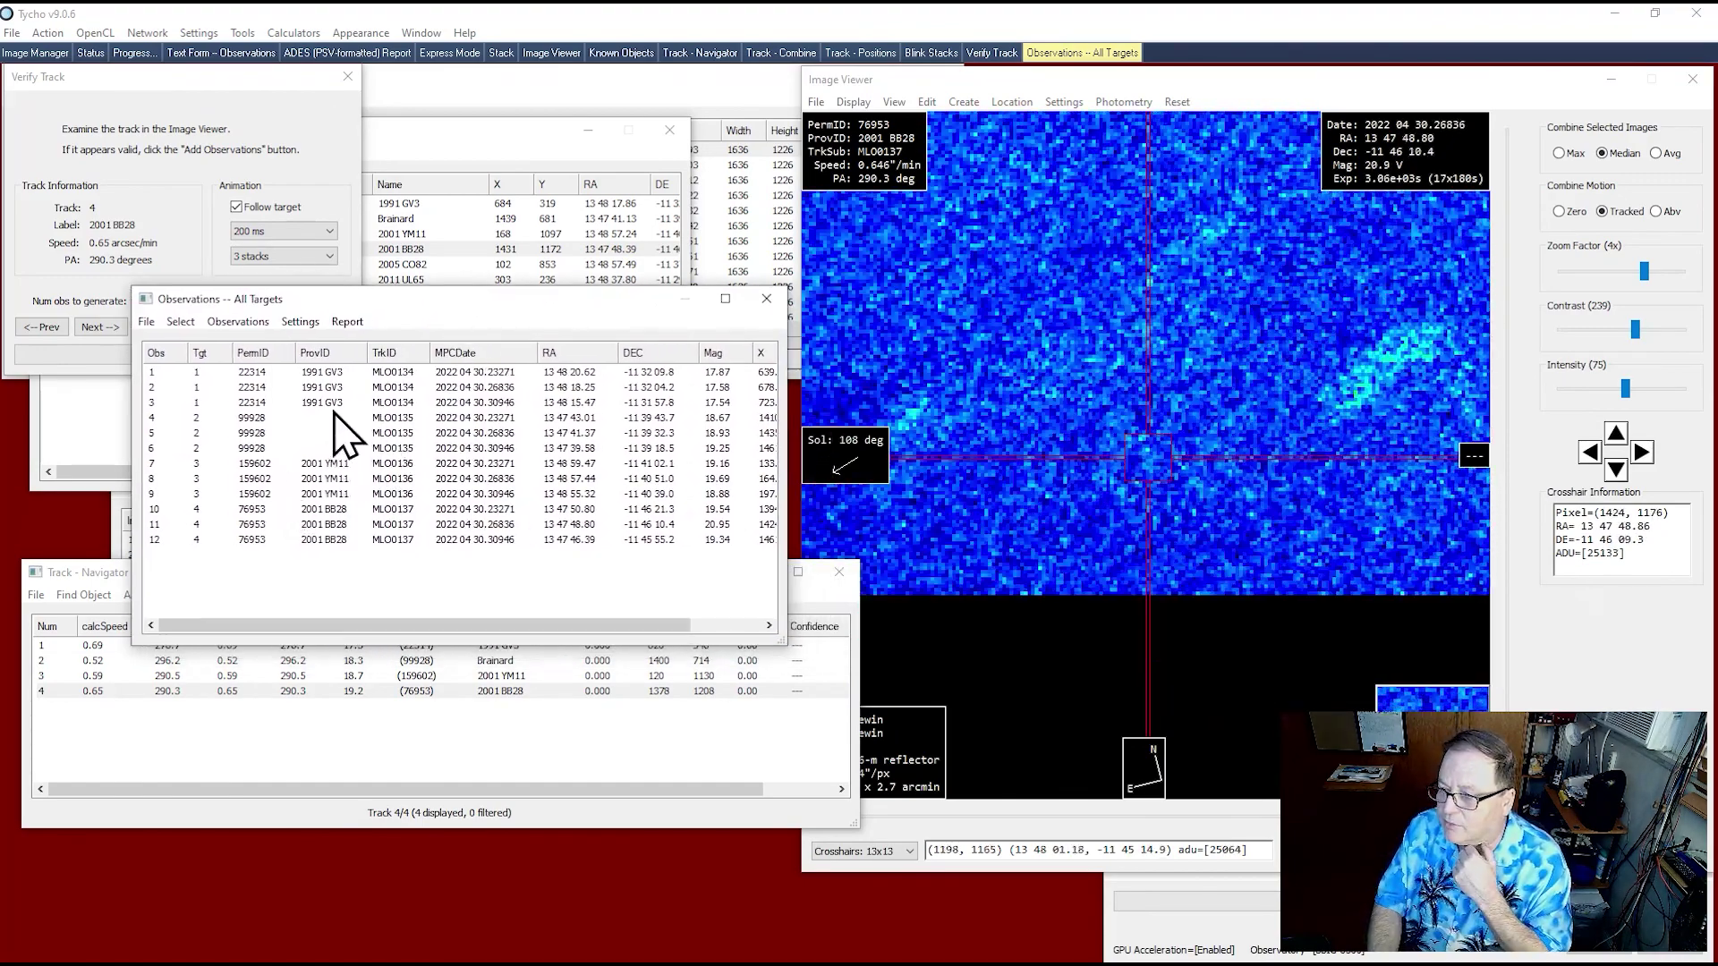
pyautogui.click(309, 402)
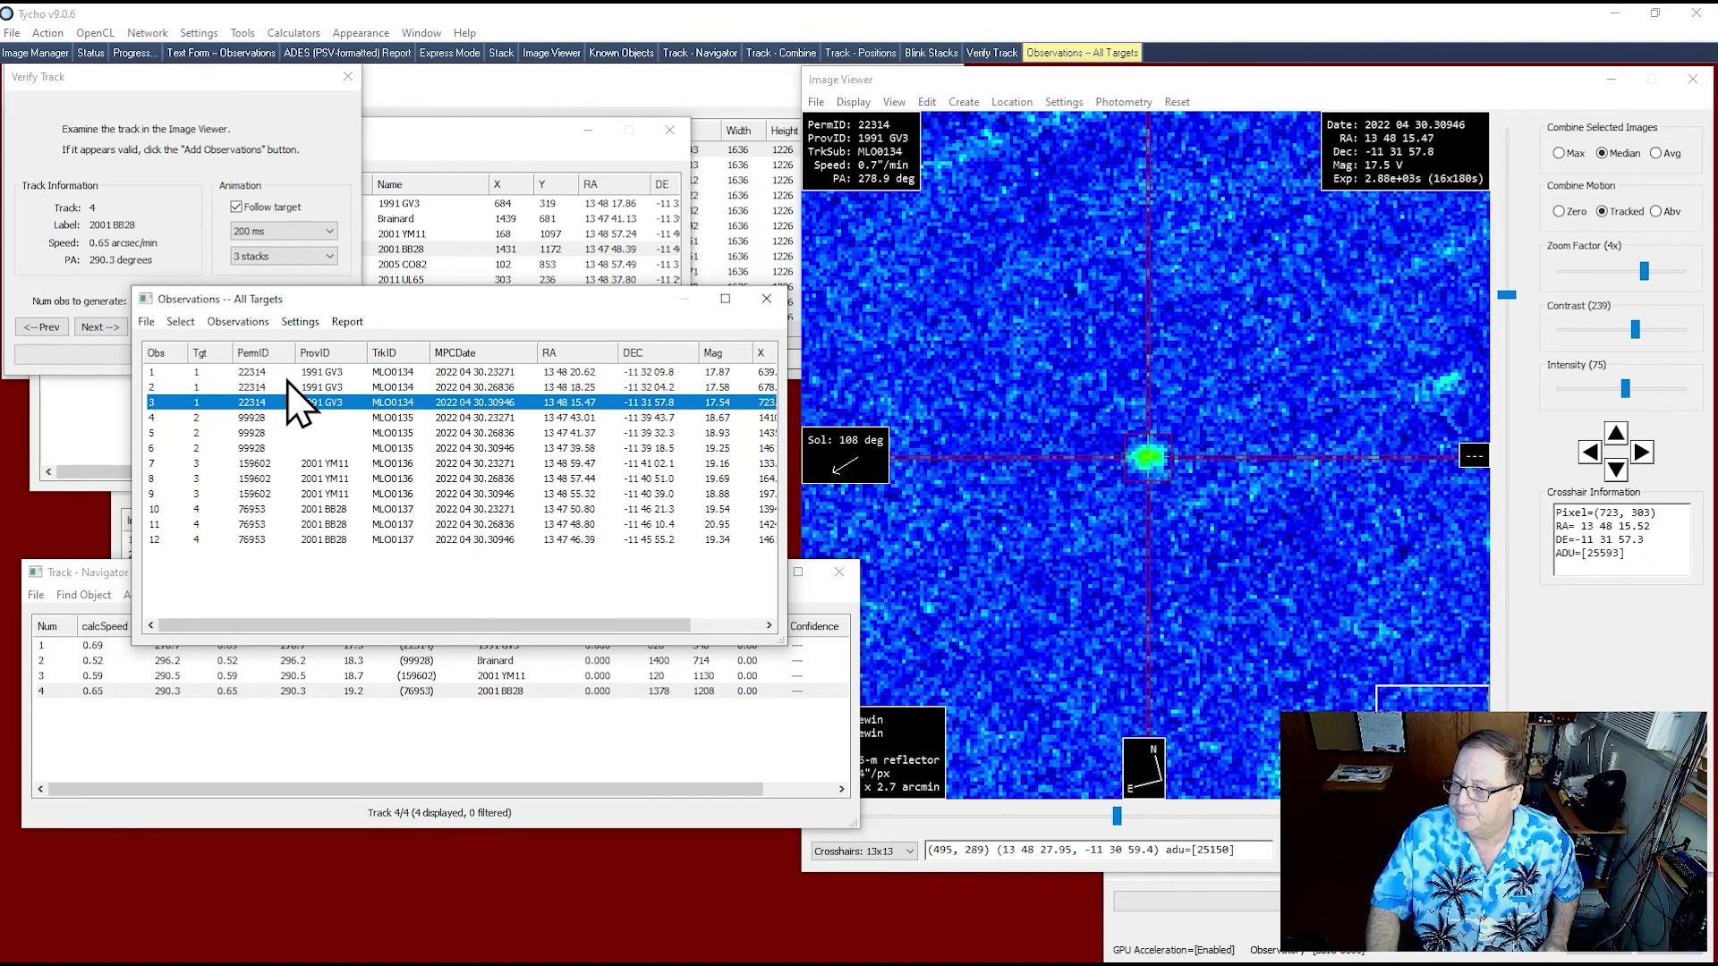
# - Check Find_Orb residuals for the three 1991 GV3 observations, review the worst one, then exit
pyautogui.keyDown('shift'); pyautogui.click(286, 373); pyautogui.keyUp('shift')
pyautogui.rightClick(311, 399)
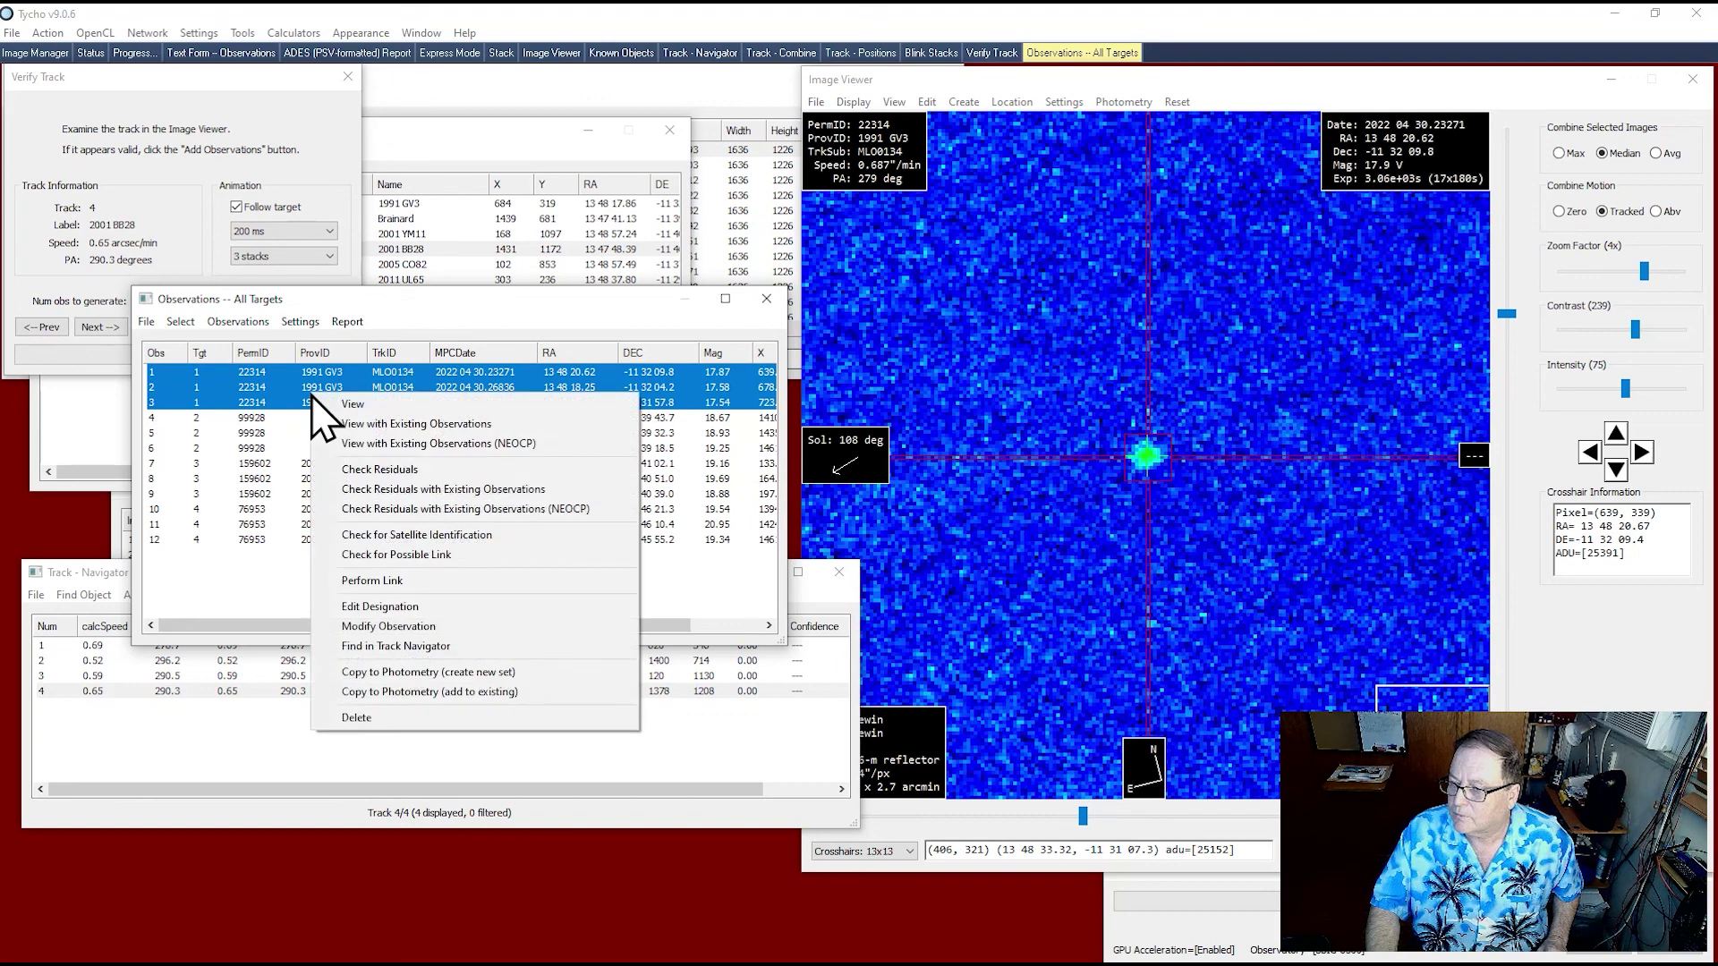
pyautogui.click(421, 492)
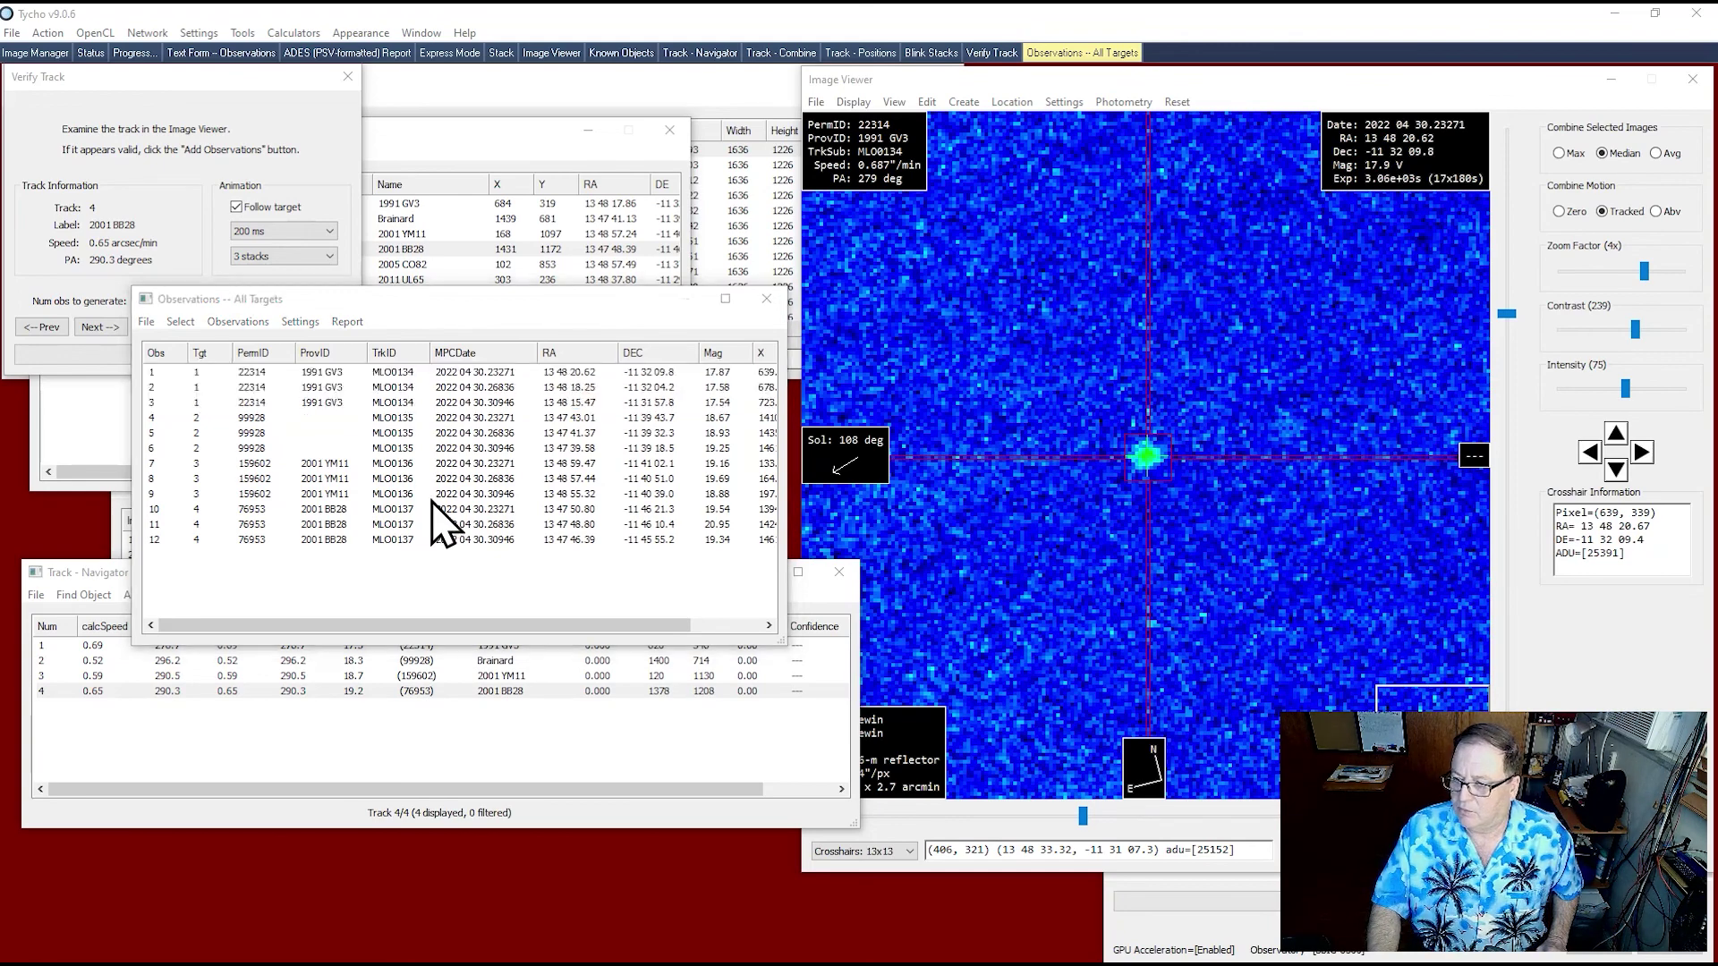
pyautogui.click(968, 563)
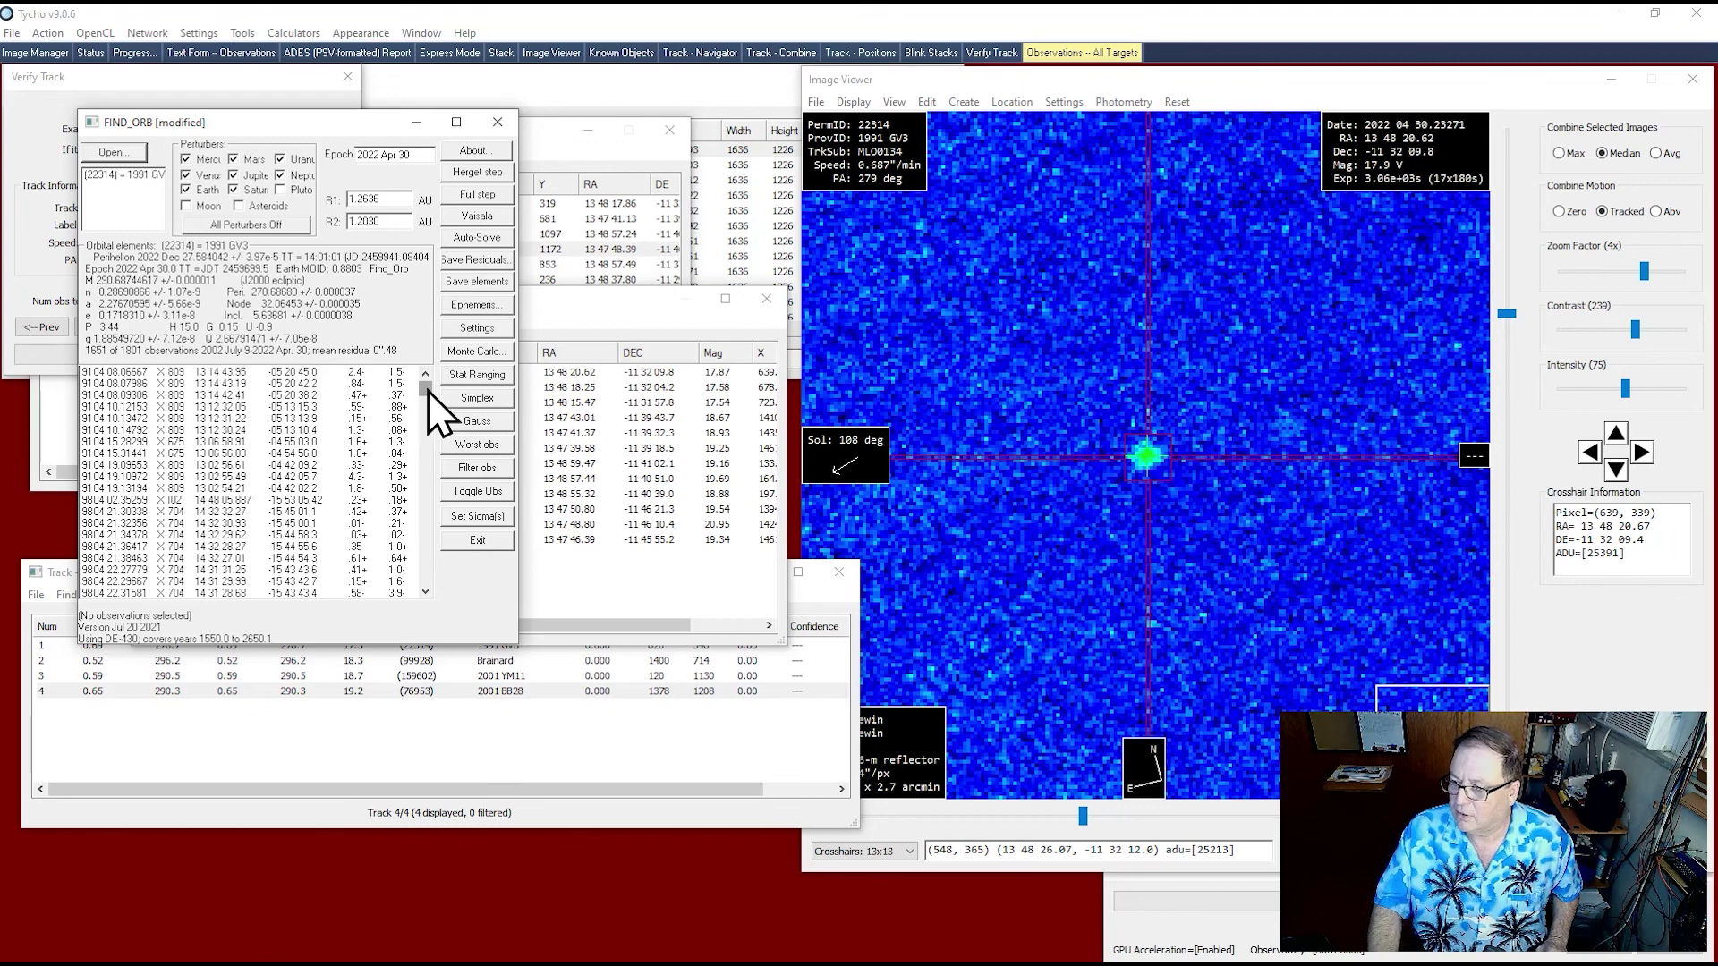
pyautogui.moveTo(426, 383); pyautogui.dragTo(449, 602)
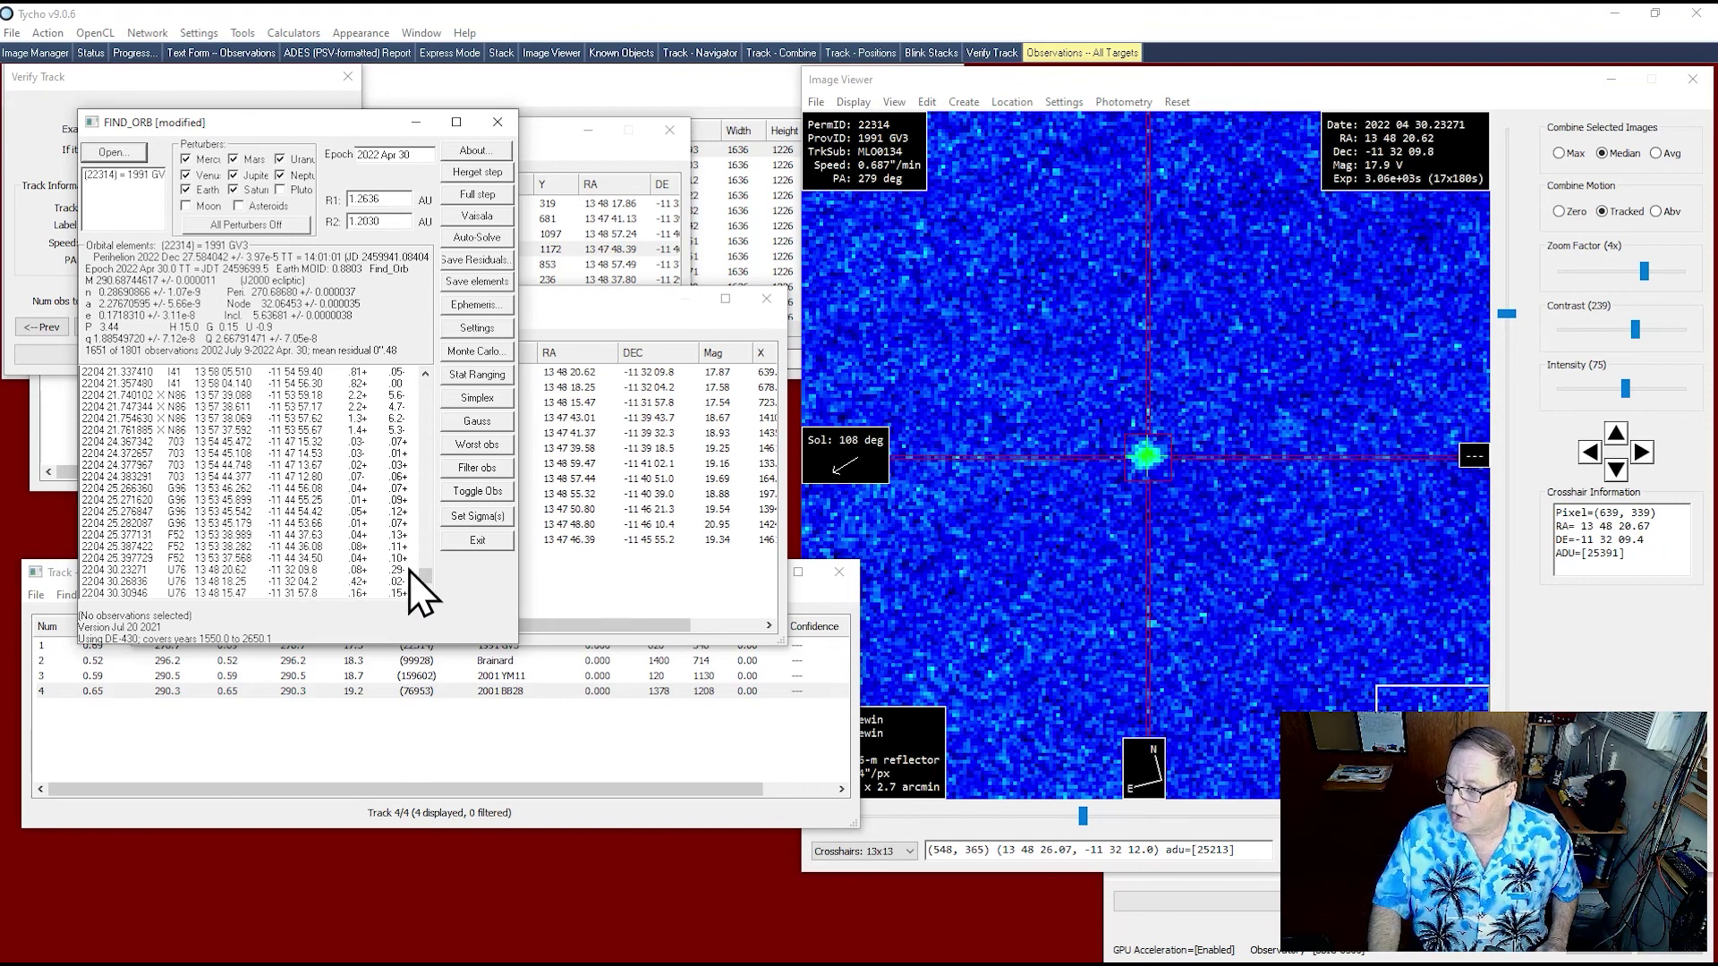
pyautogui.click(478, 448)
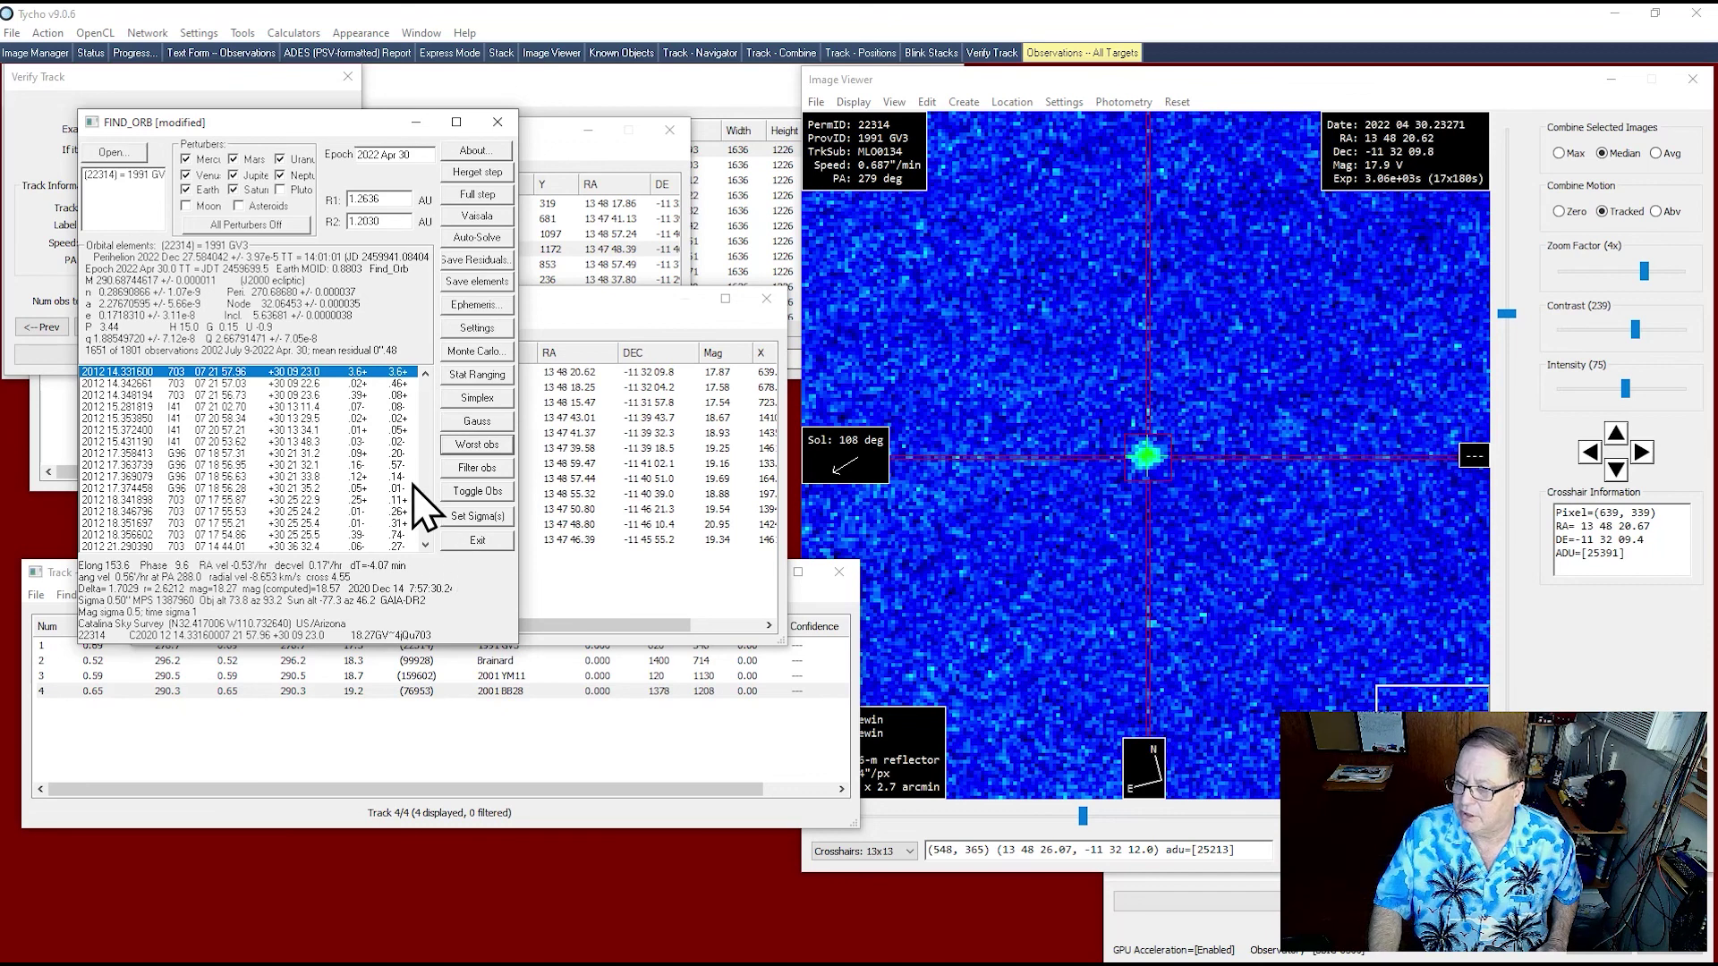
pyautogui.moveTo(426, 510); pyautogui.dragTo(427, 532)
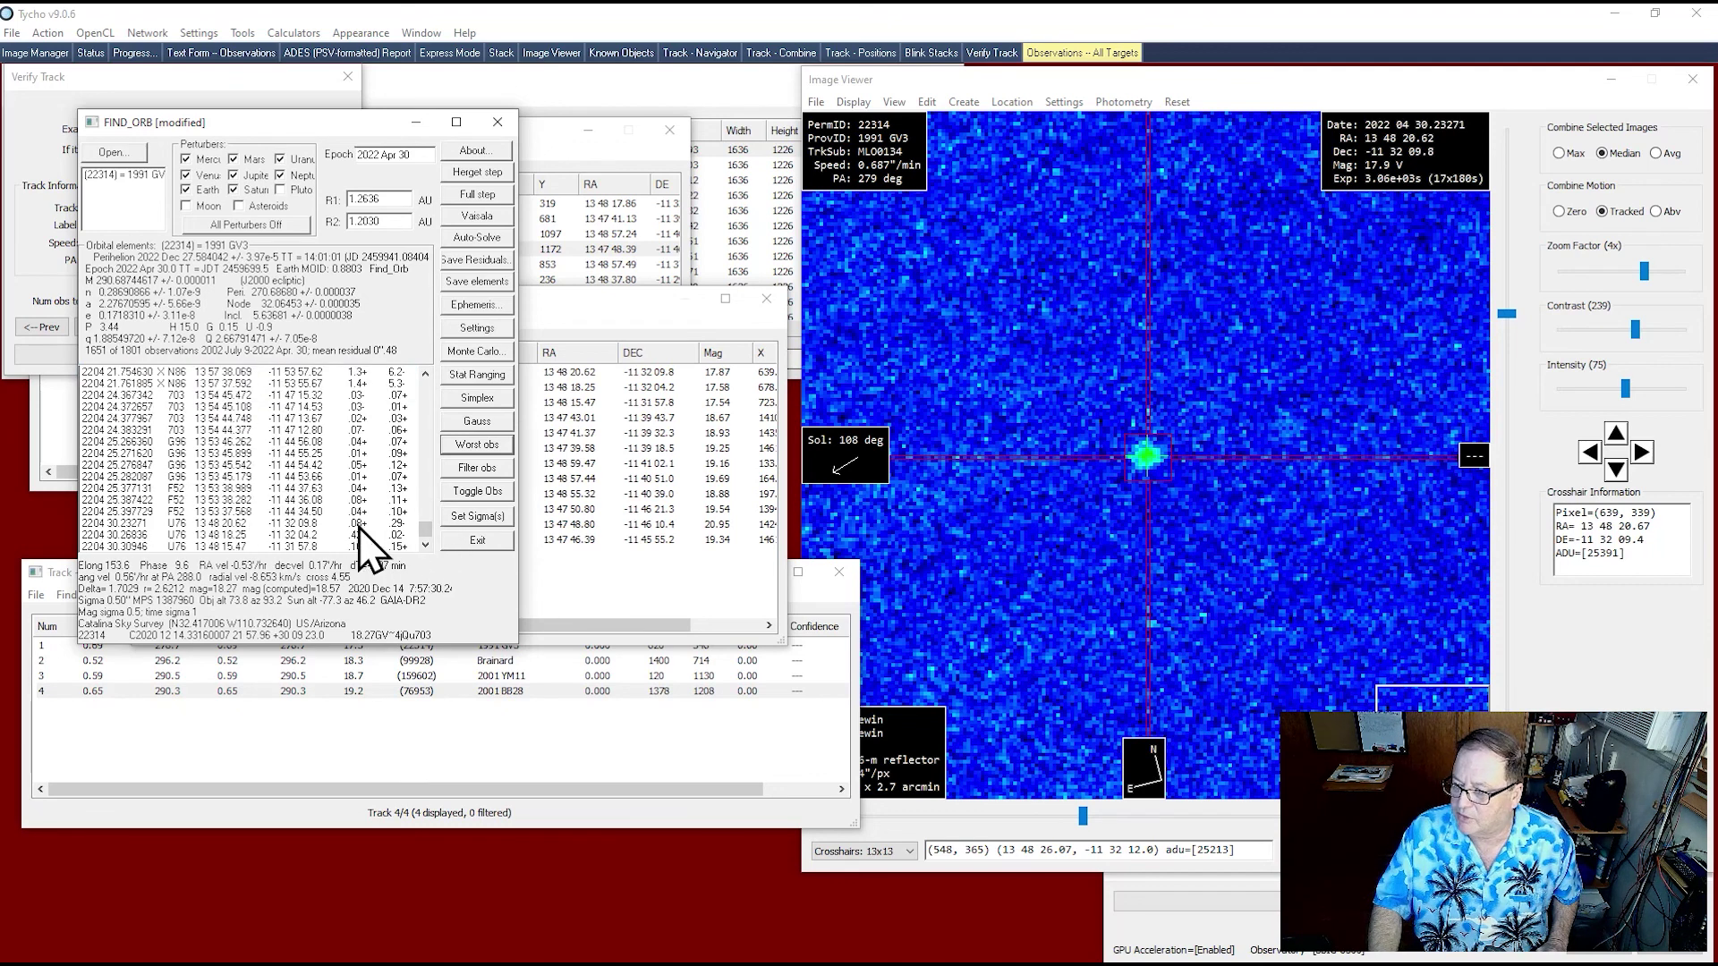
pyautogui.click(477, 541)
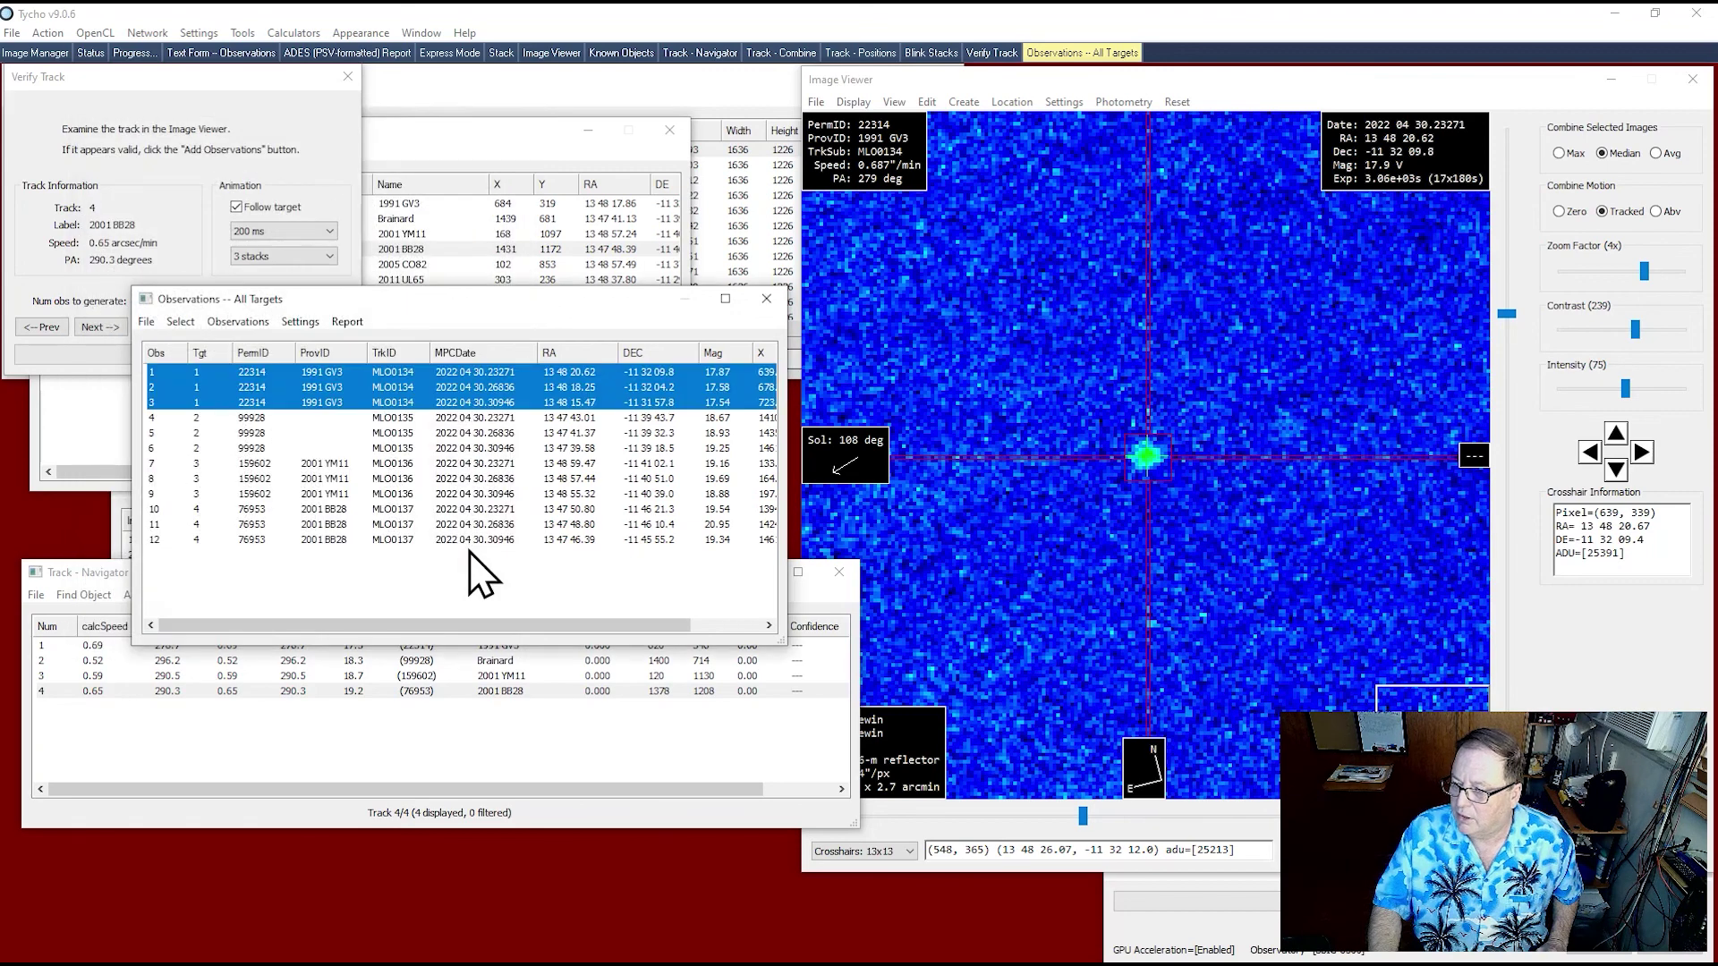
# - Check Find_Orb residuals for the three 99928 observations (rows 4–6), then close Find_Orb
pyautogui.click(255, 420)
pyautogui.keyDown('shift'); pyautogui.click(285, 447); pyautogui.keyUp('shift')
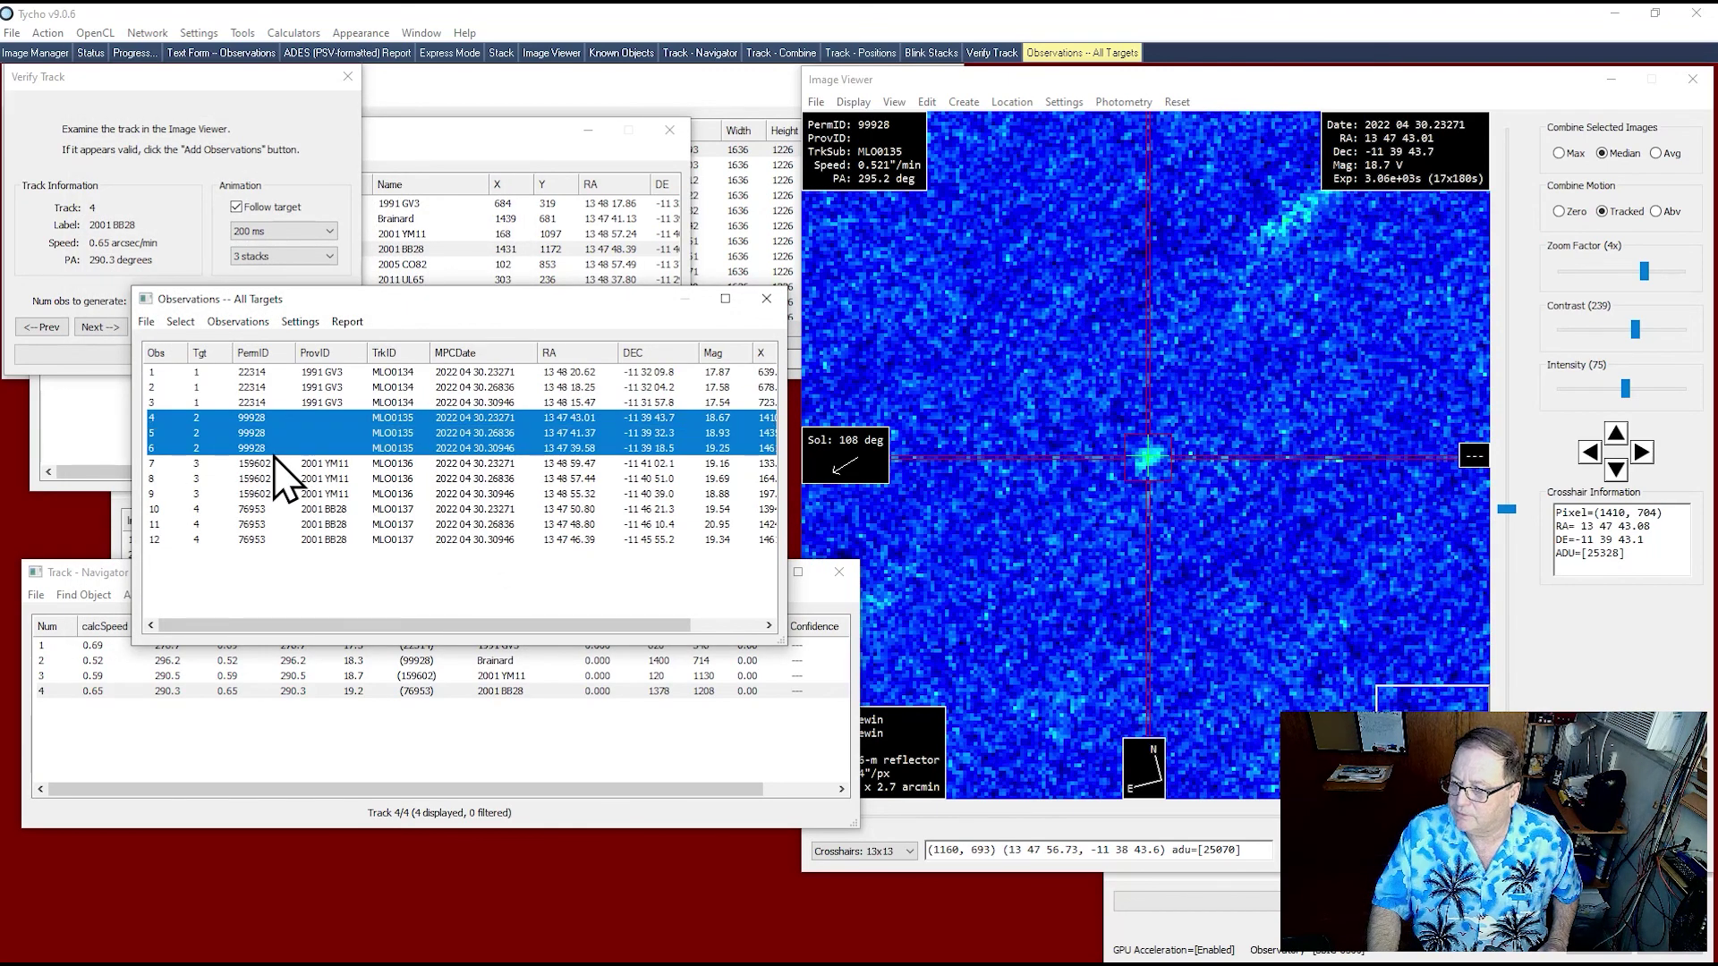
pyautogui.rightClick(305, 437)
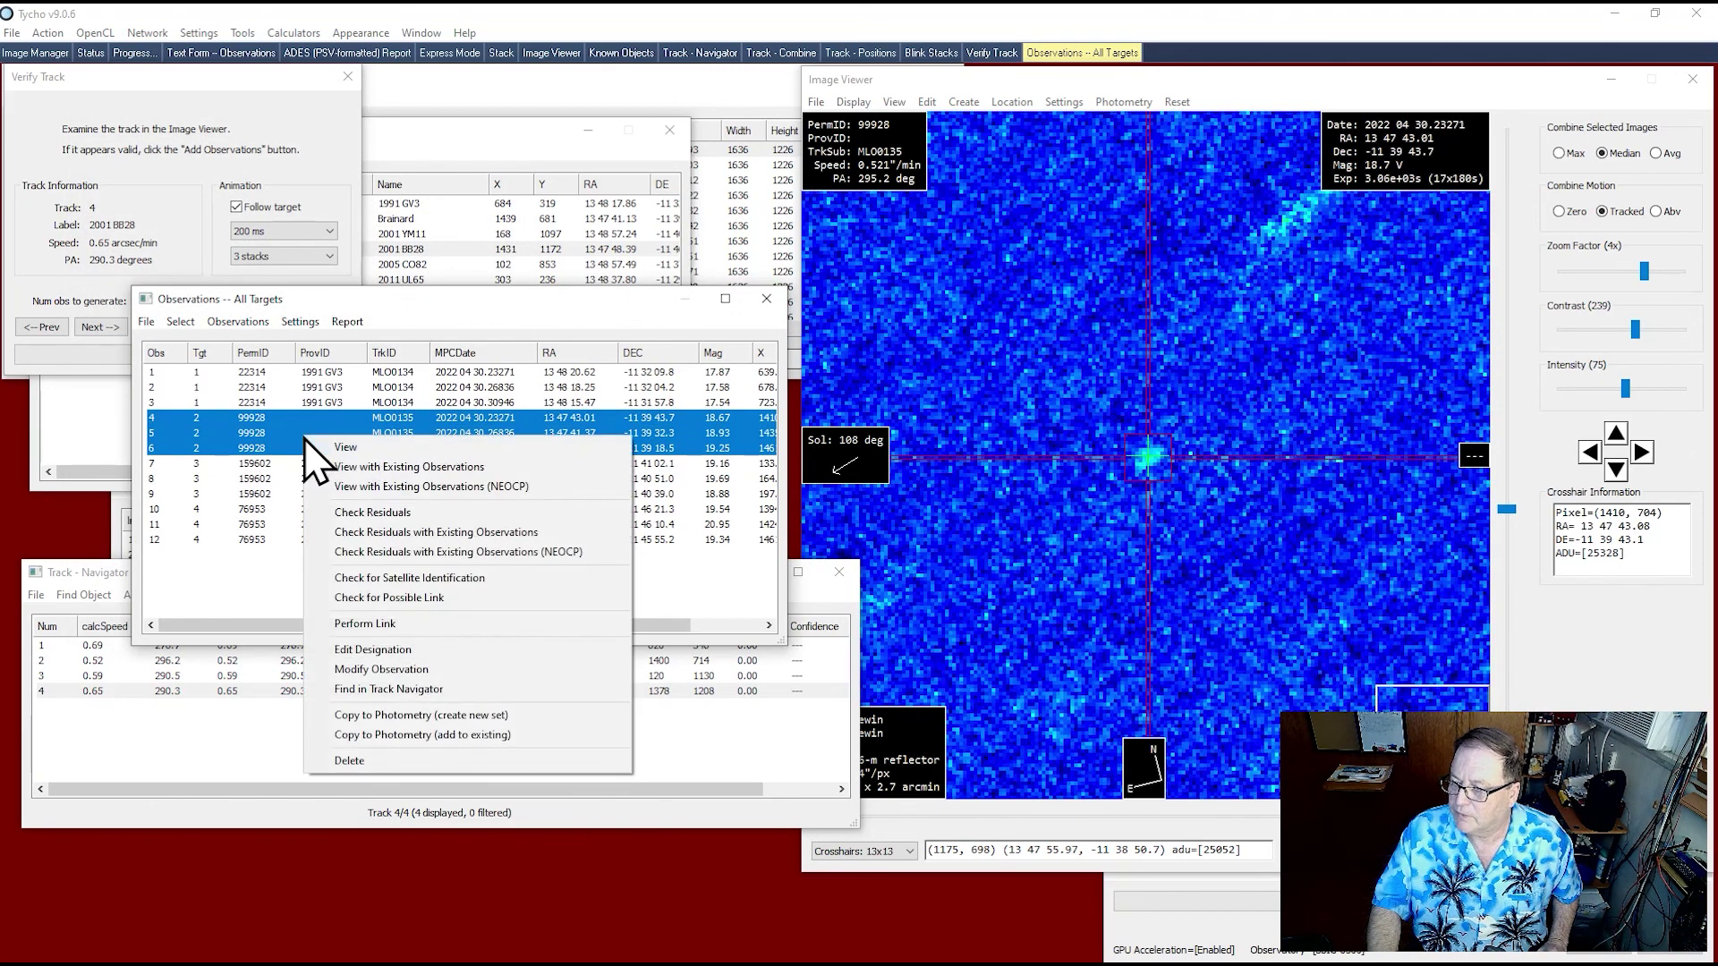
pyautogui.click(329, 530)
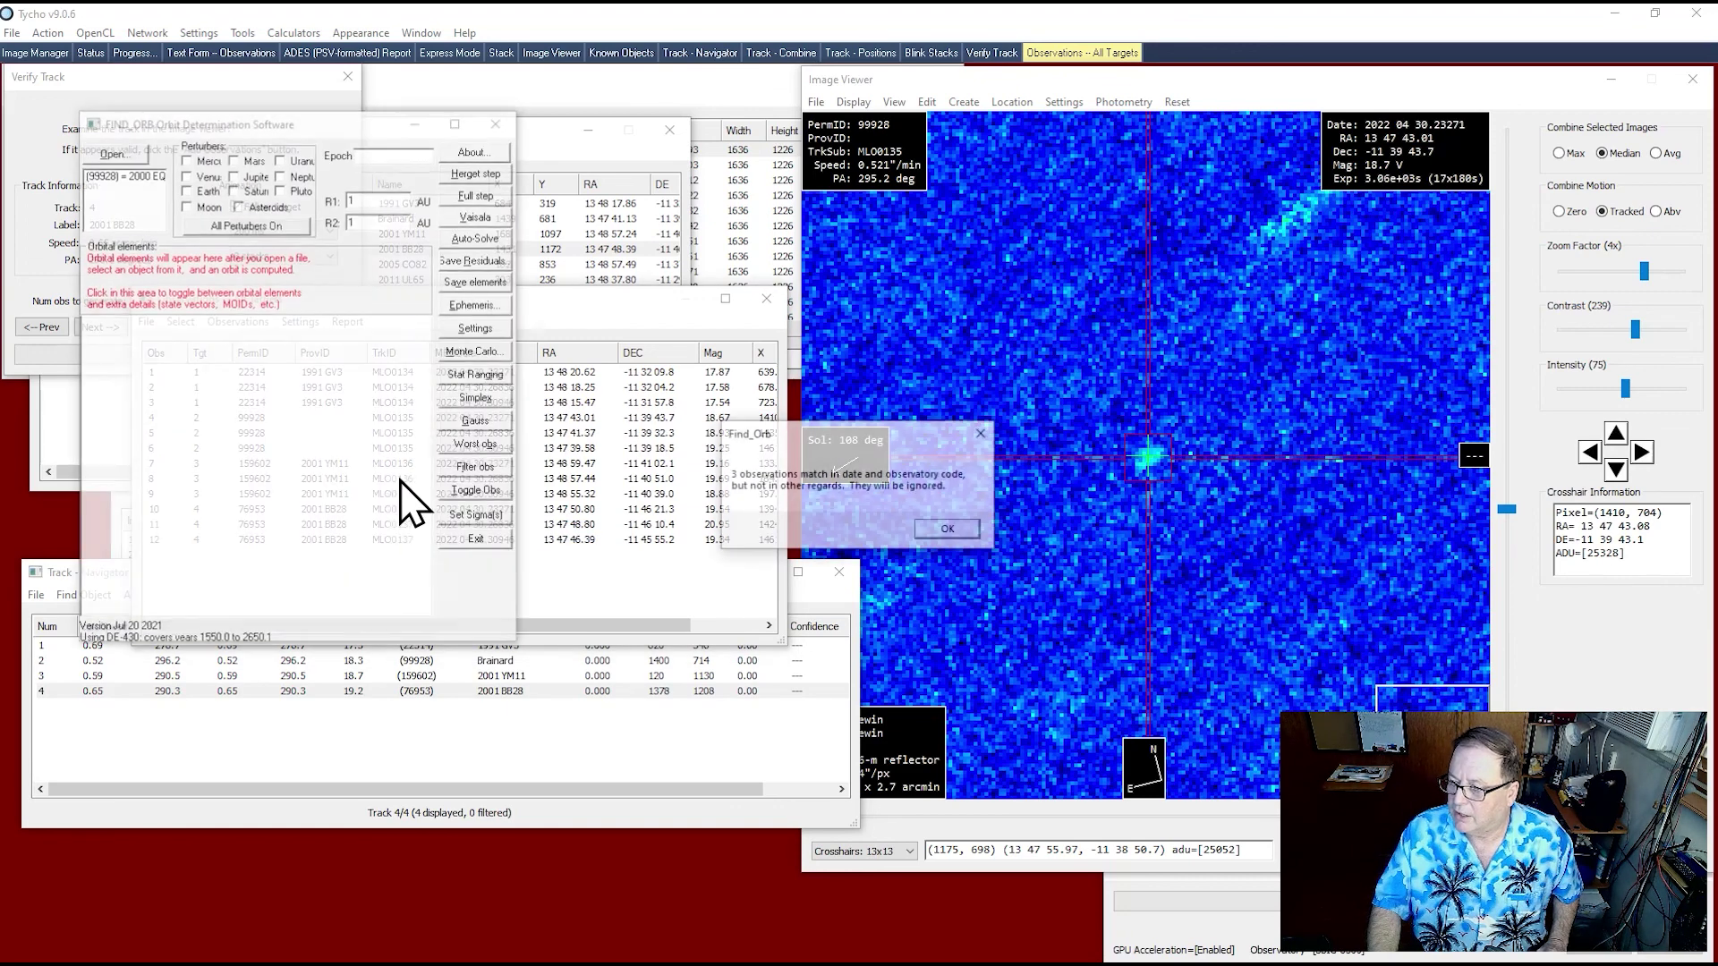
pyautogui.click(921, 537)
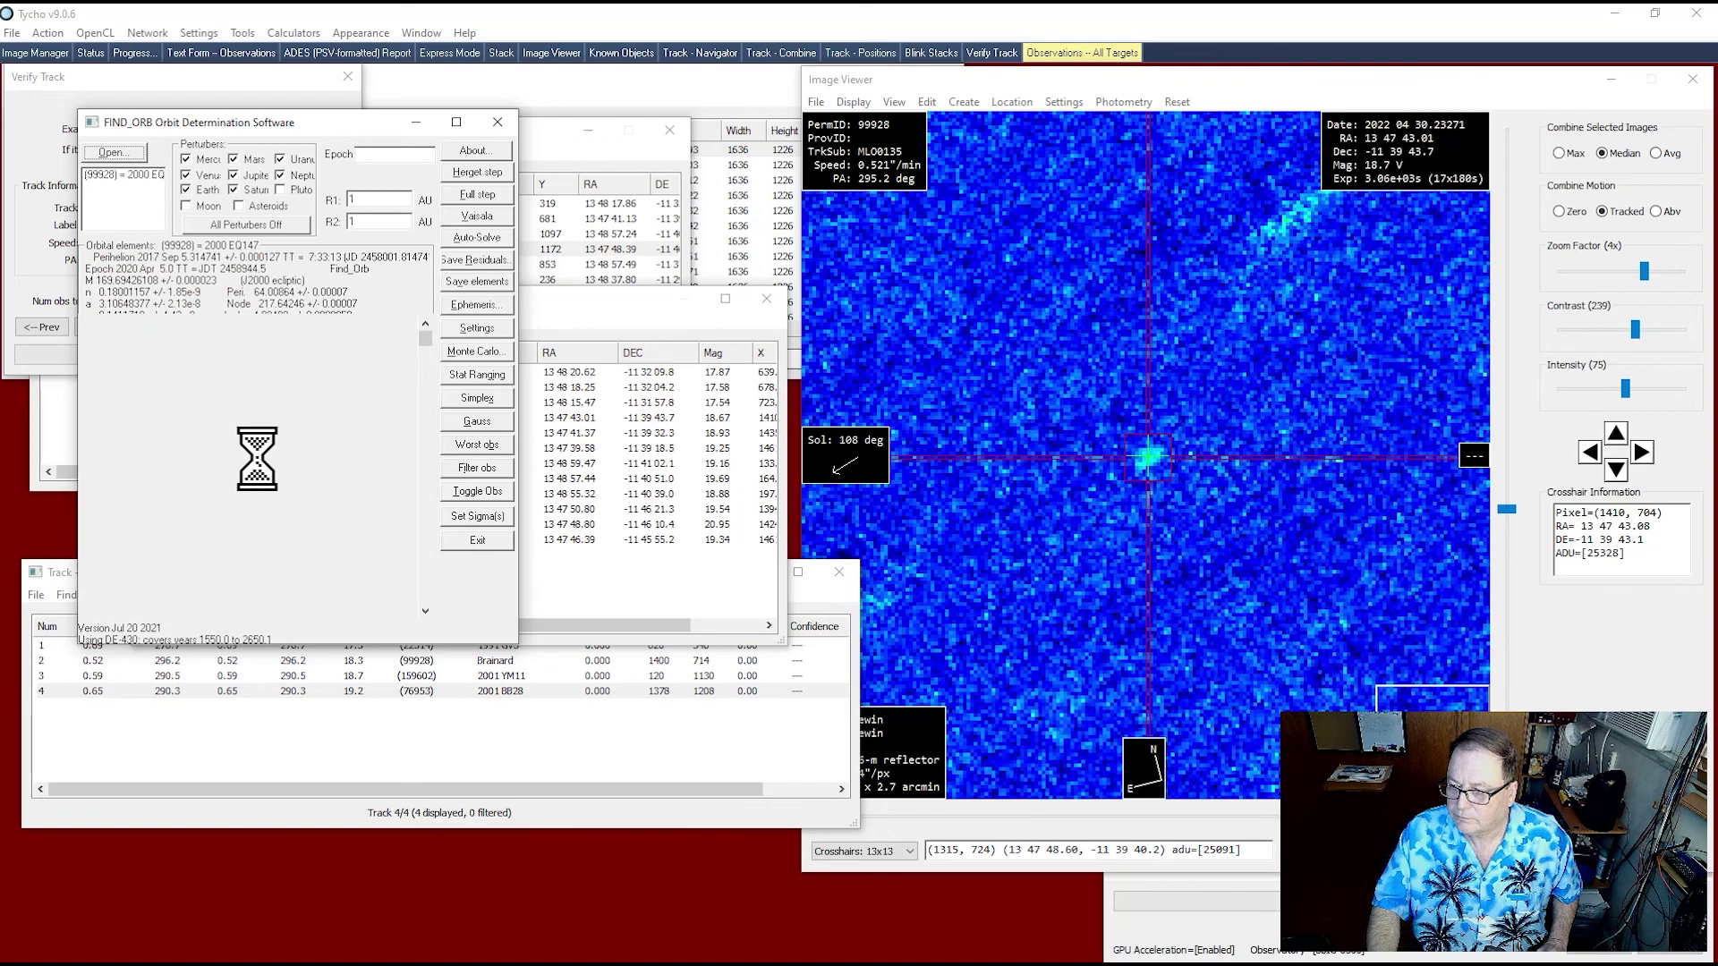
pyautogui.moveTo(422, 392); pyautogui.dragTo(429, 593)
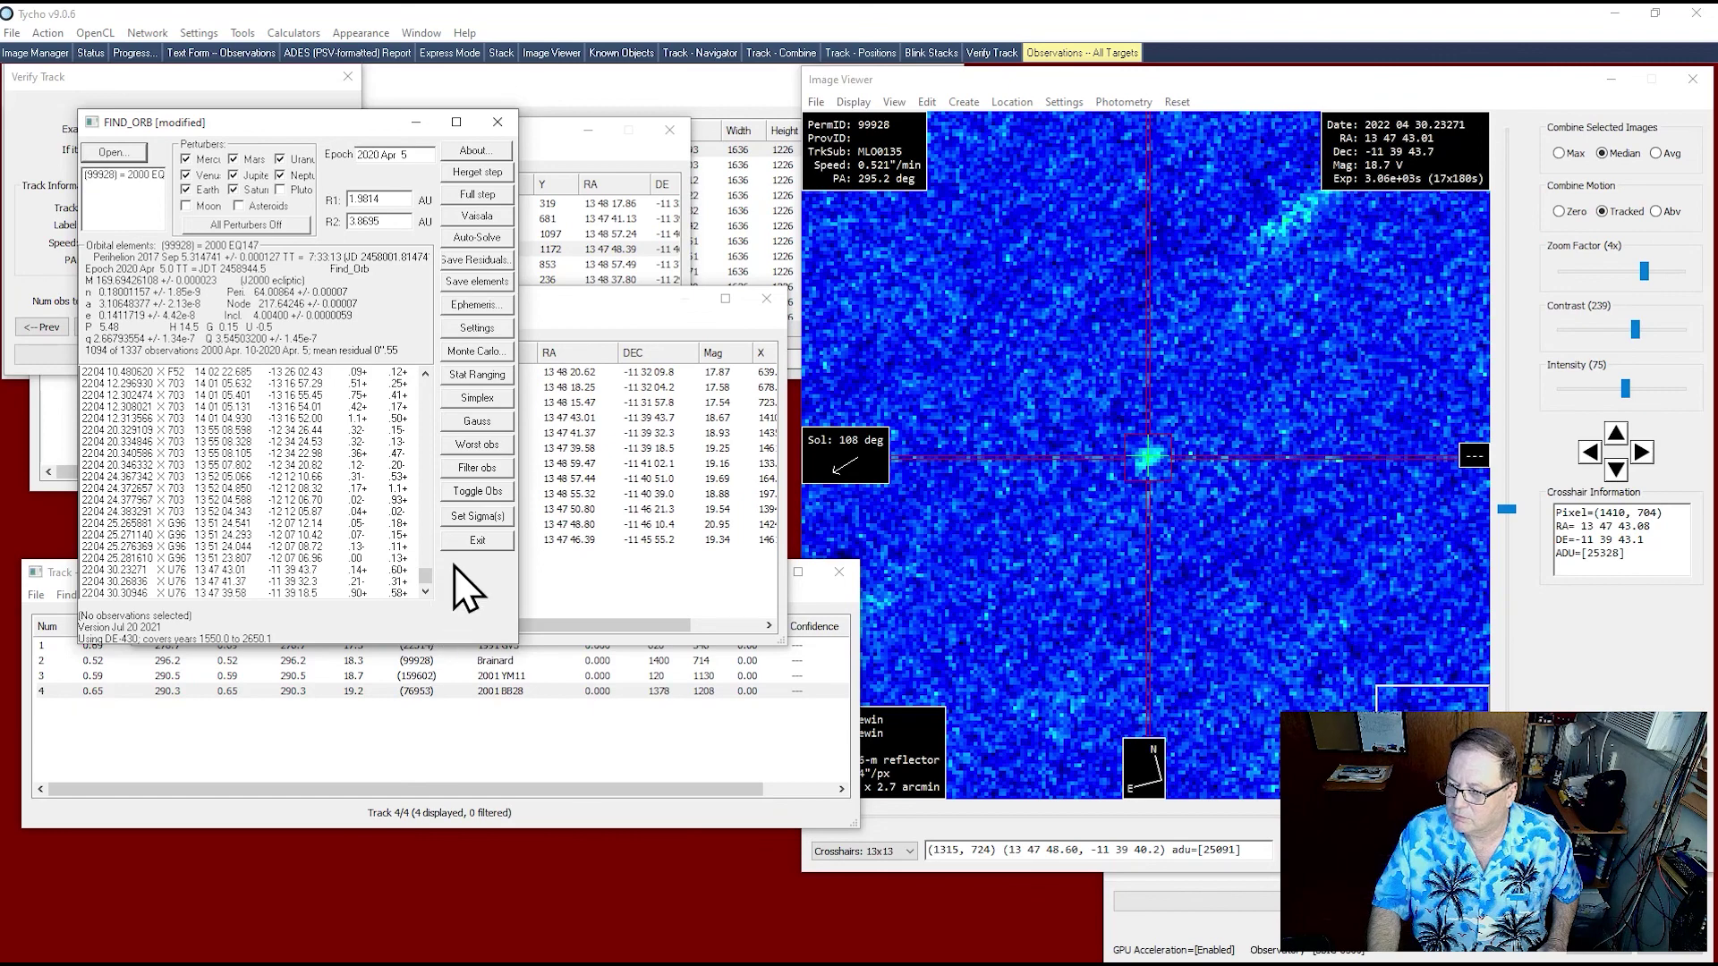
pyautogui.click(477, 540)
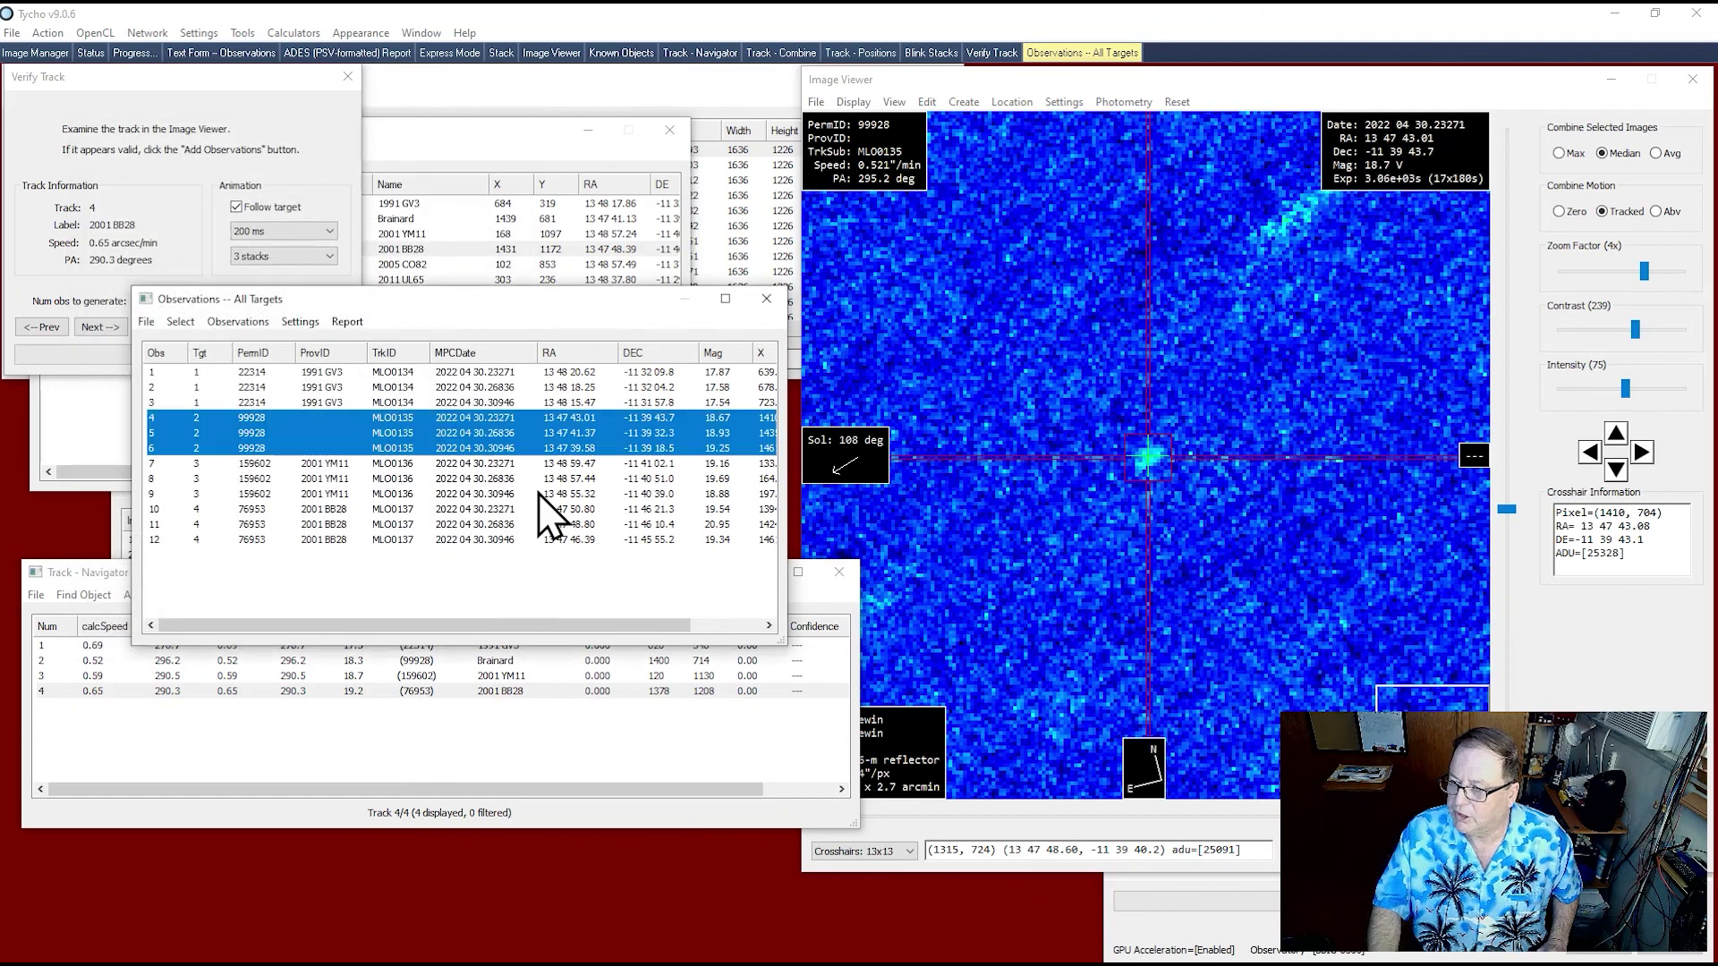
# - Check residuals for the 2001 YM11 observations, review the worst (mean 0.49"), then close
pyautogui.click(337, 485)
pyautogui.rightClick(347, 486)
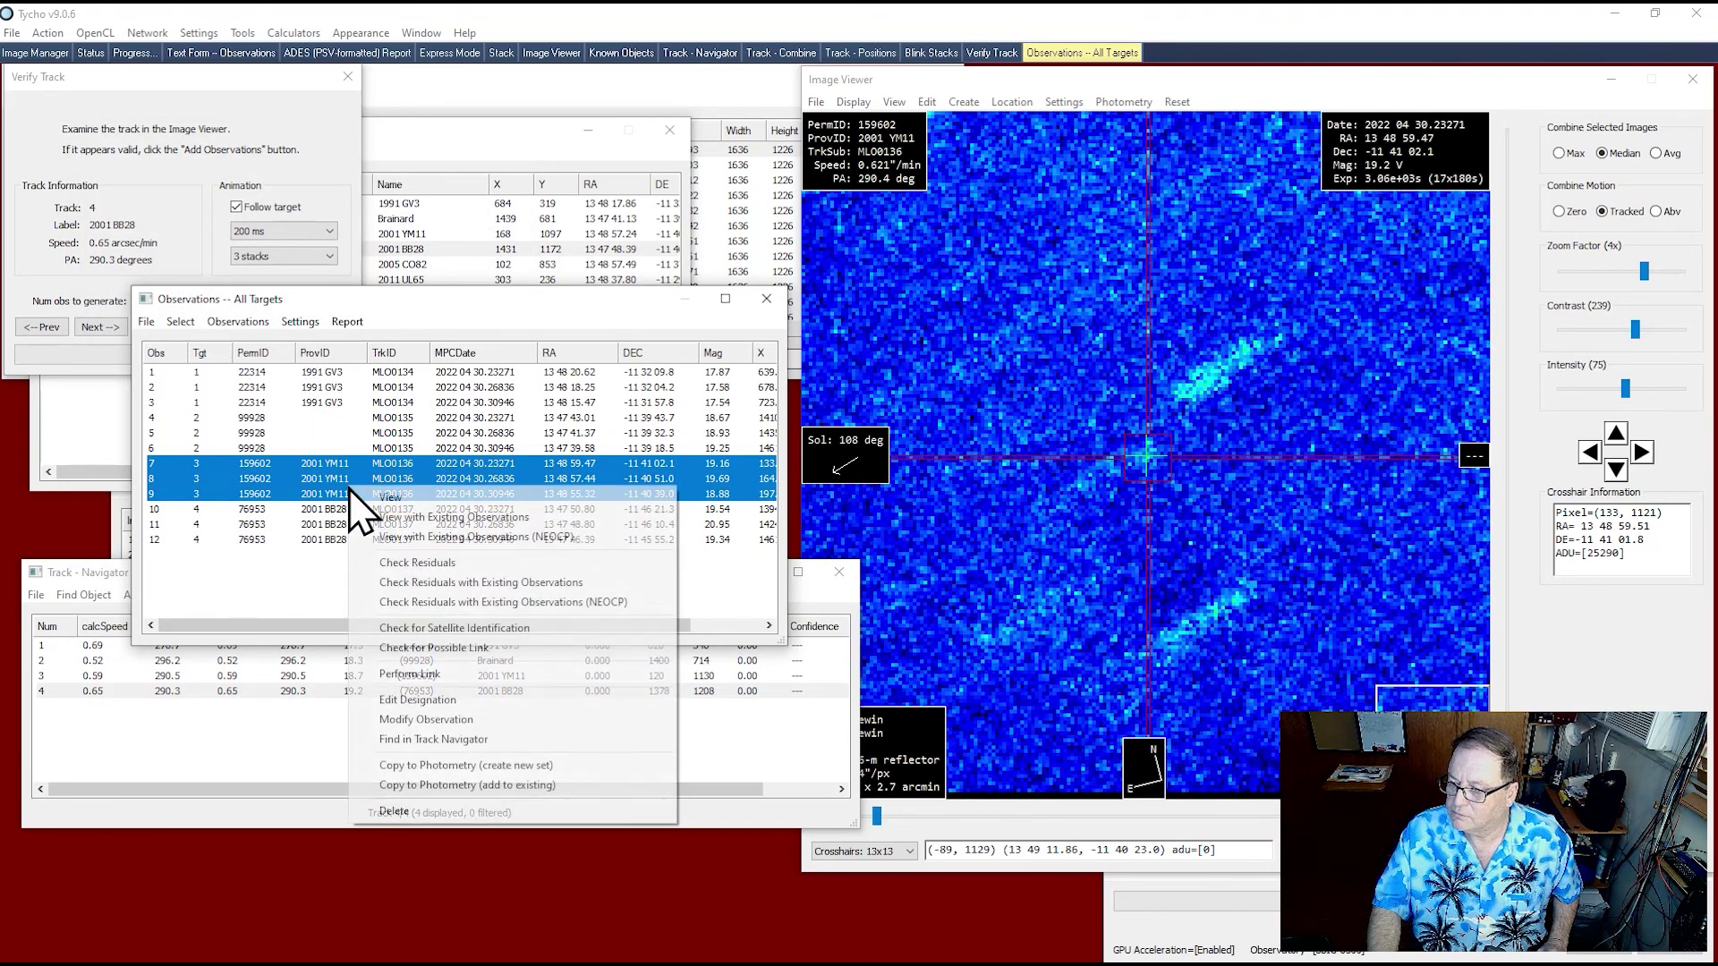
pyautogui.click(402, 587)
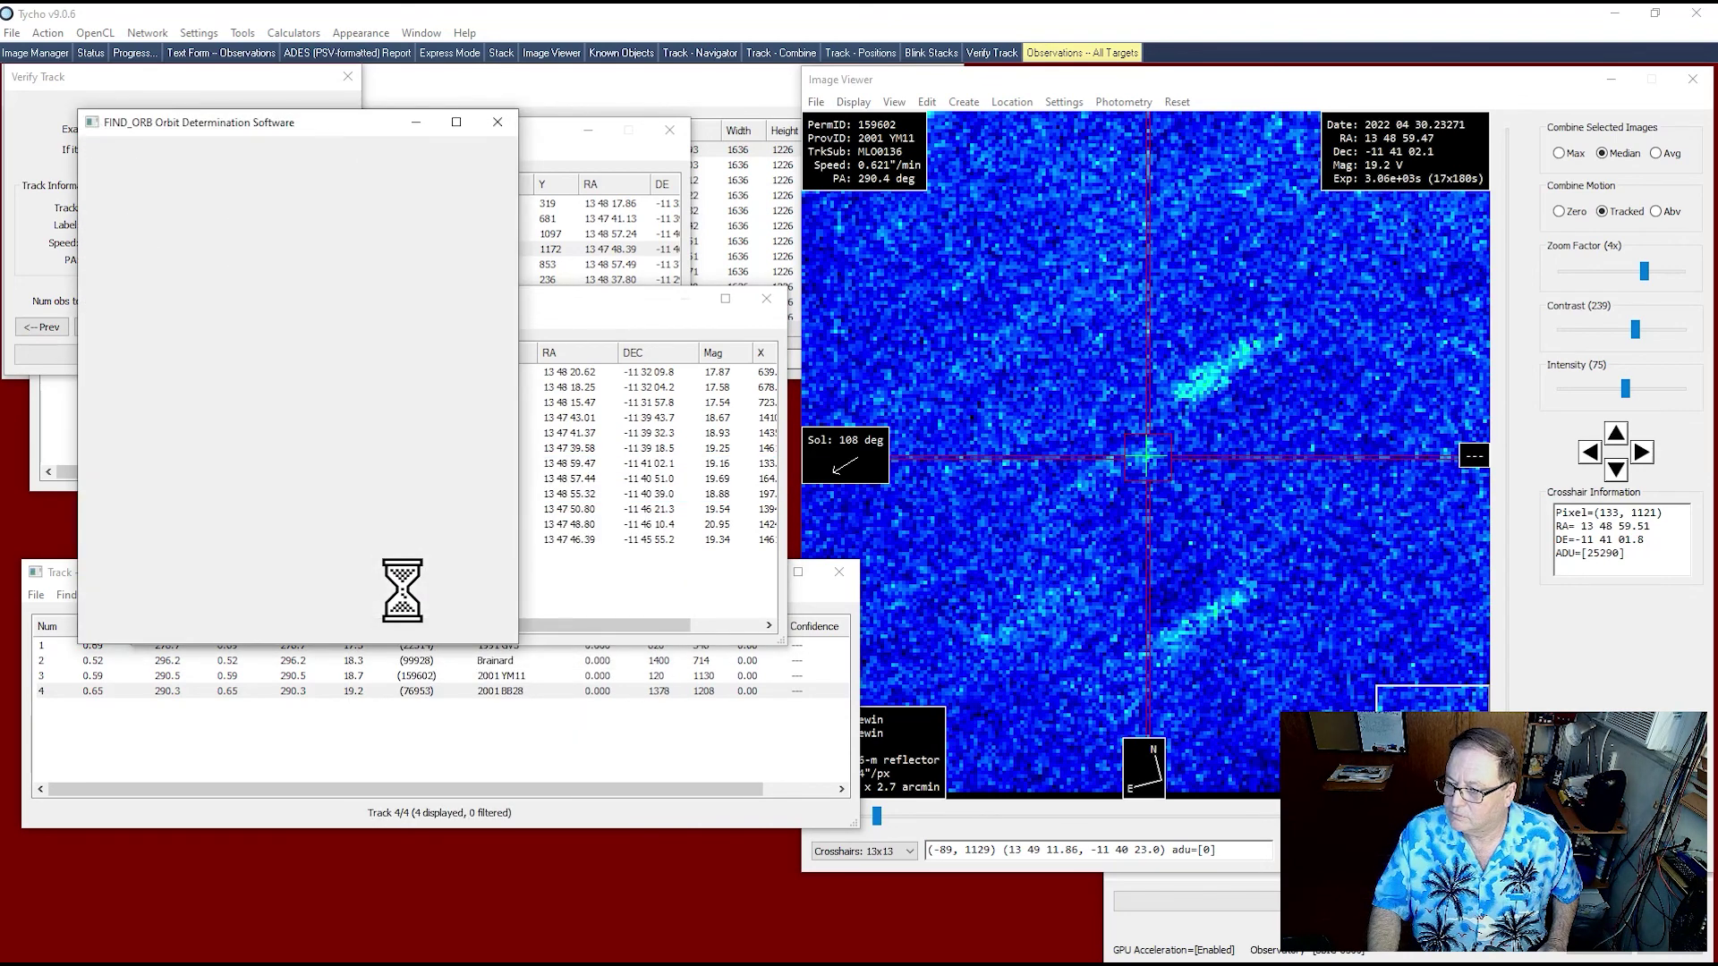
pyautogui.moveTo(426, 401); pyautogui.dragTo(415, 589)
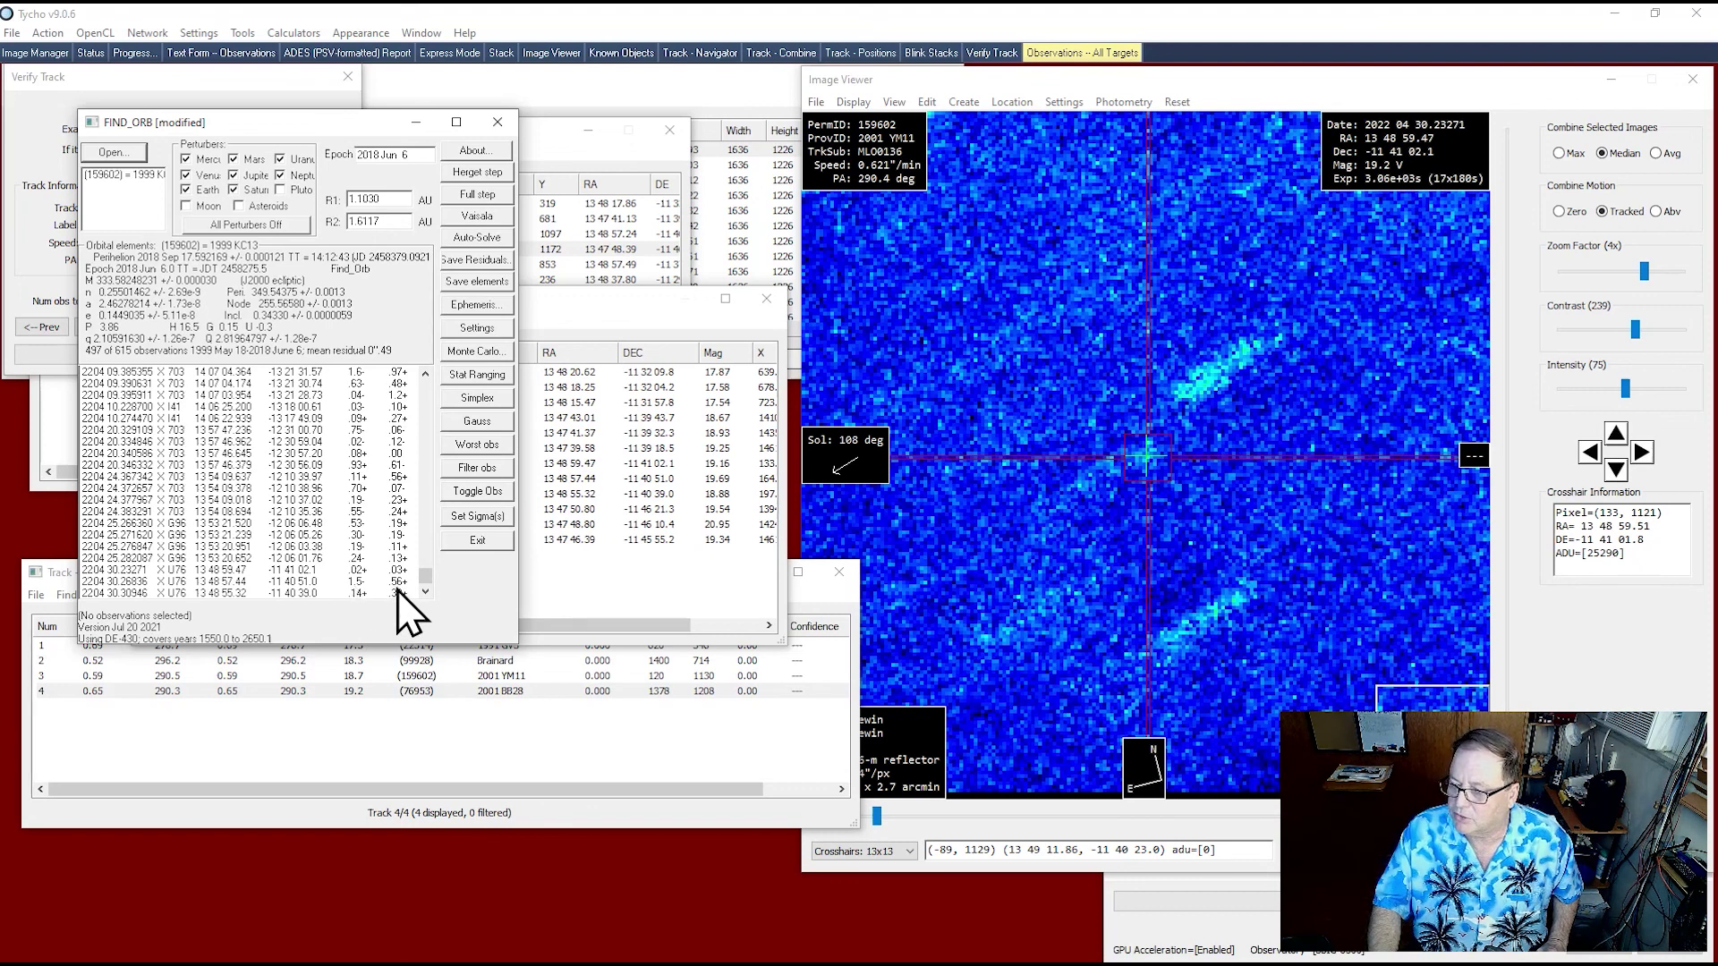
pyautogui.click(480, 447)
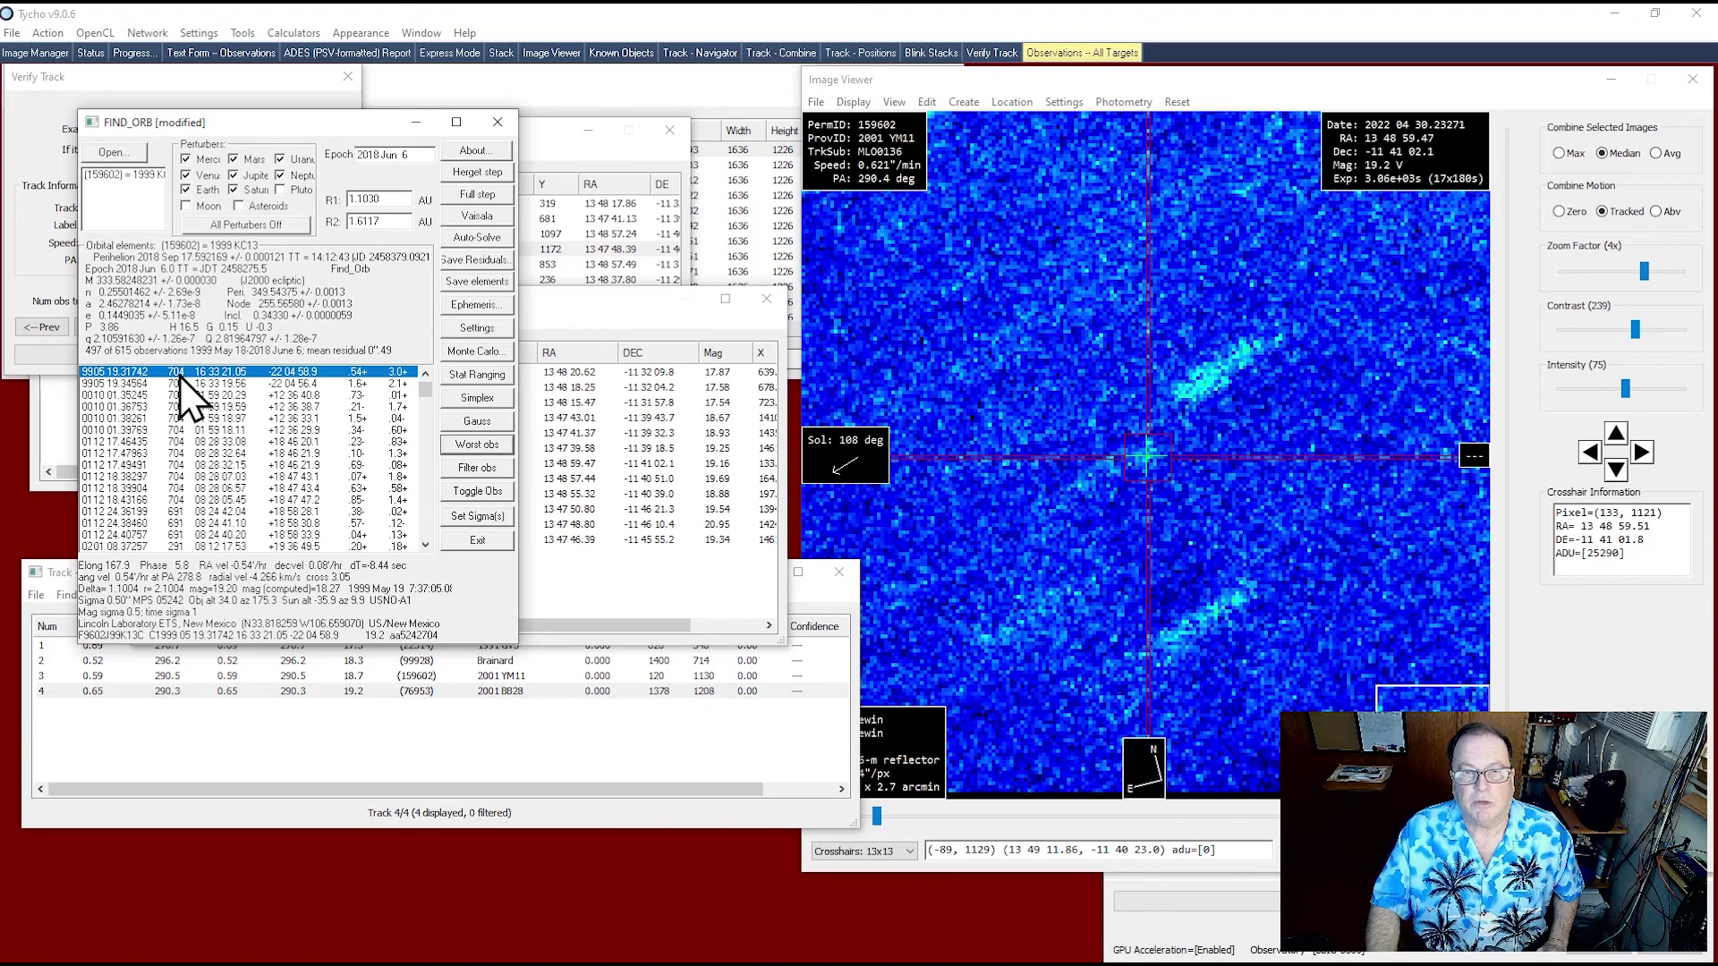
pyautogui.click(497, 122)
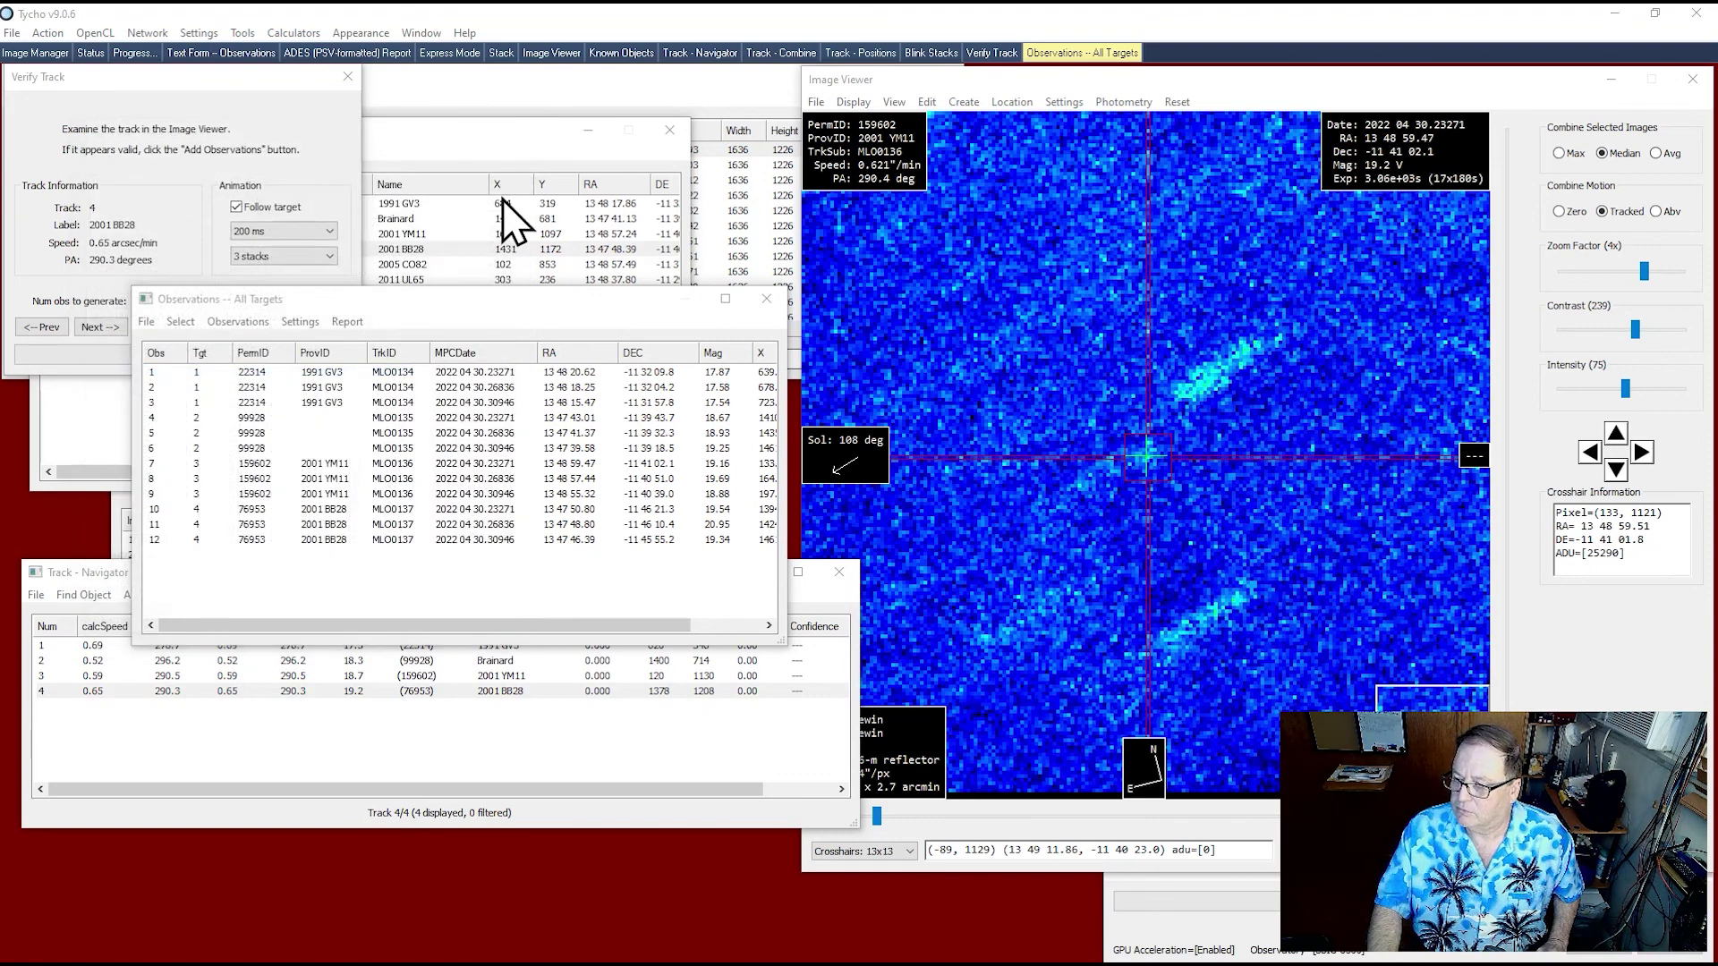
# - Check Find_Orb residuals for the three 2001 BB28 observations (mean 0.58"), then close Find_Orb
pyautogui.click(315, 509)
pyautogui.keyDown('shift'); pyautogui.click(338, 541); pyautogui.keyUp('shift')
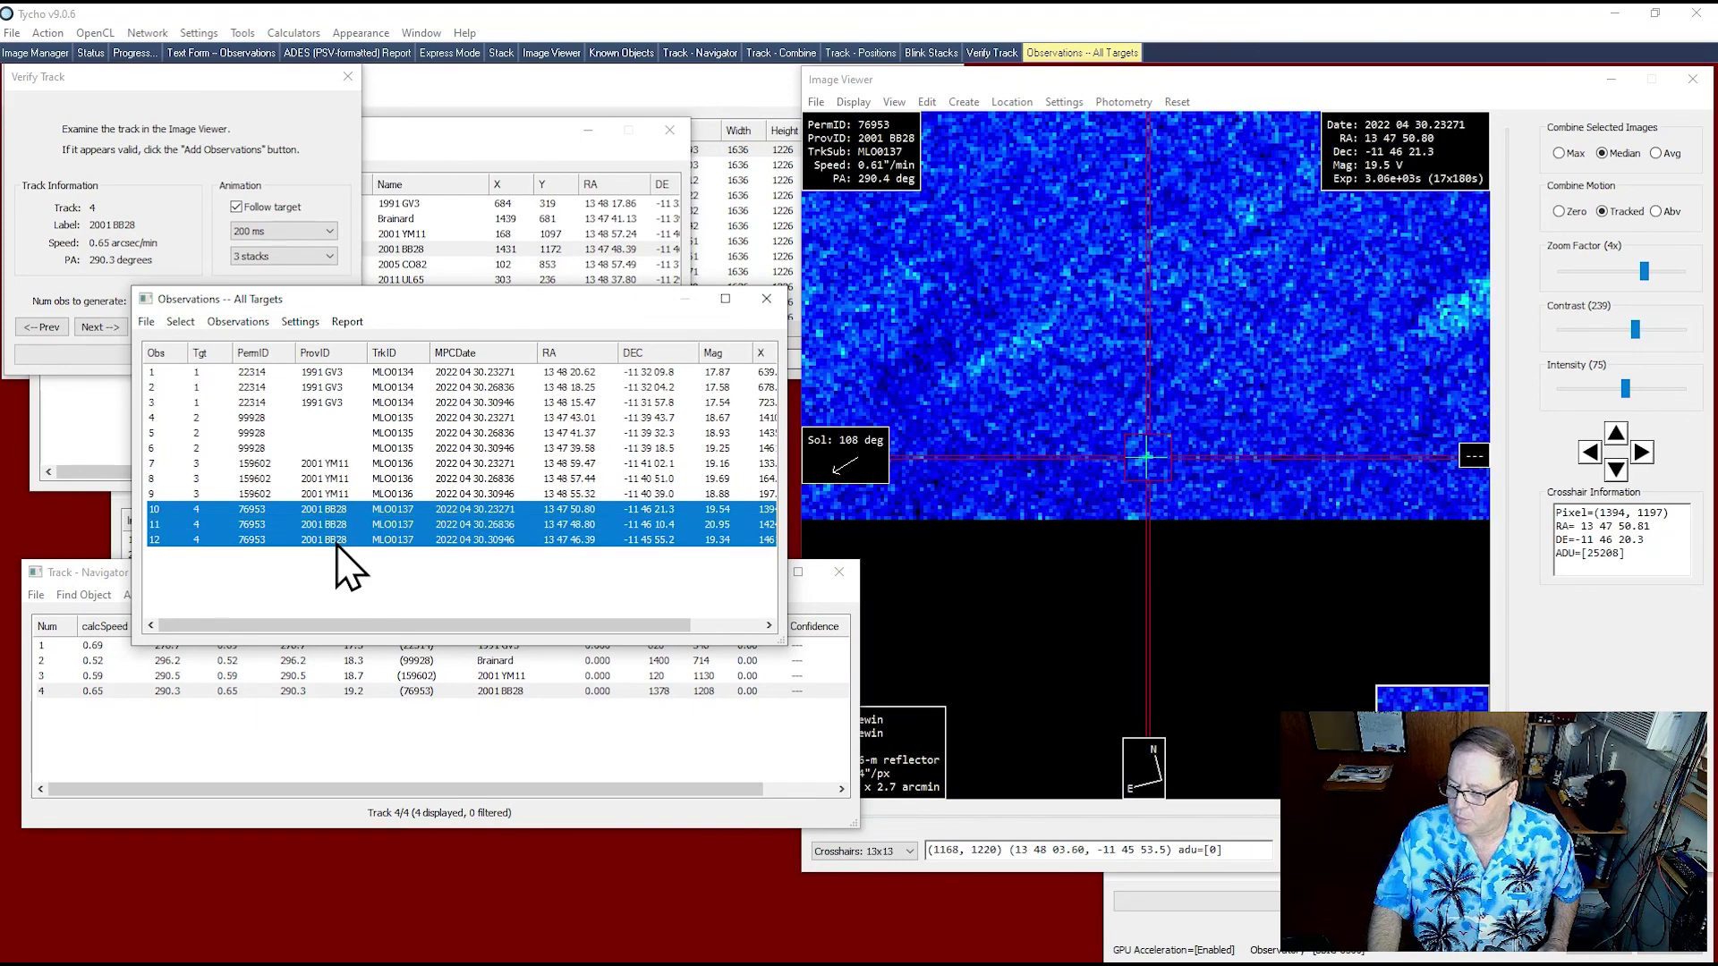
pyautogui.rightClick(325, 531)
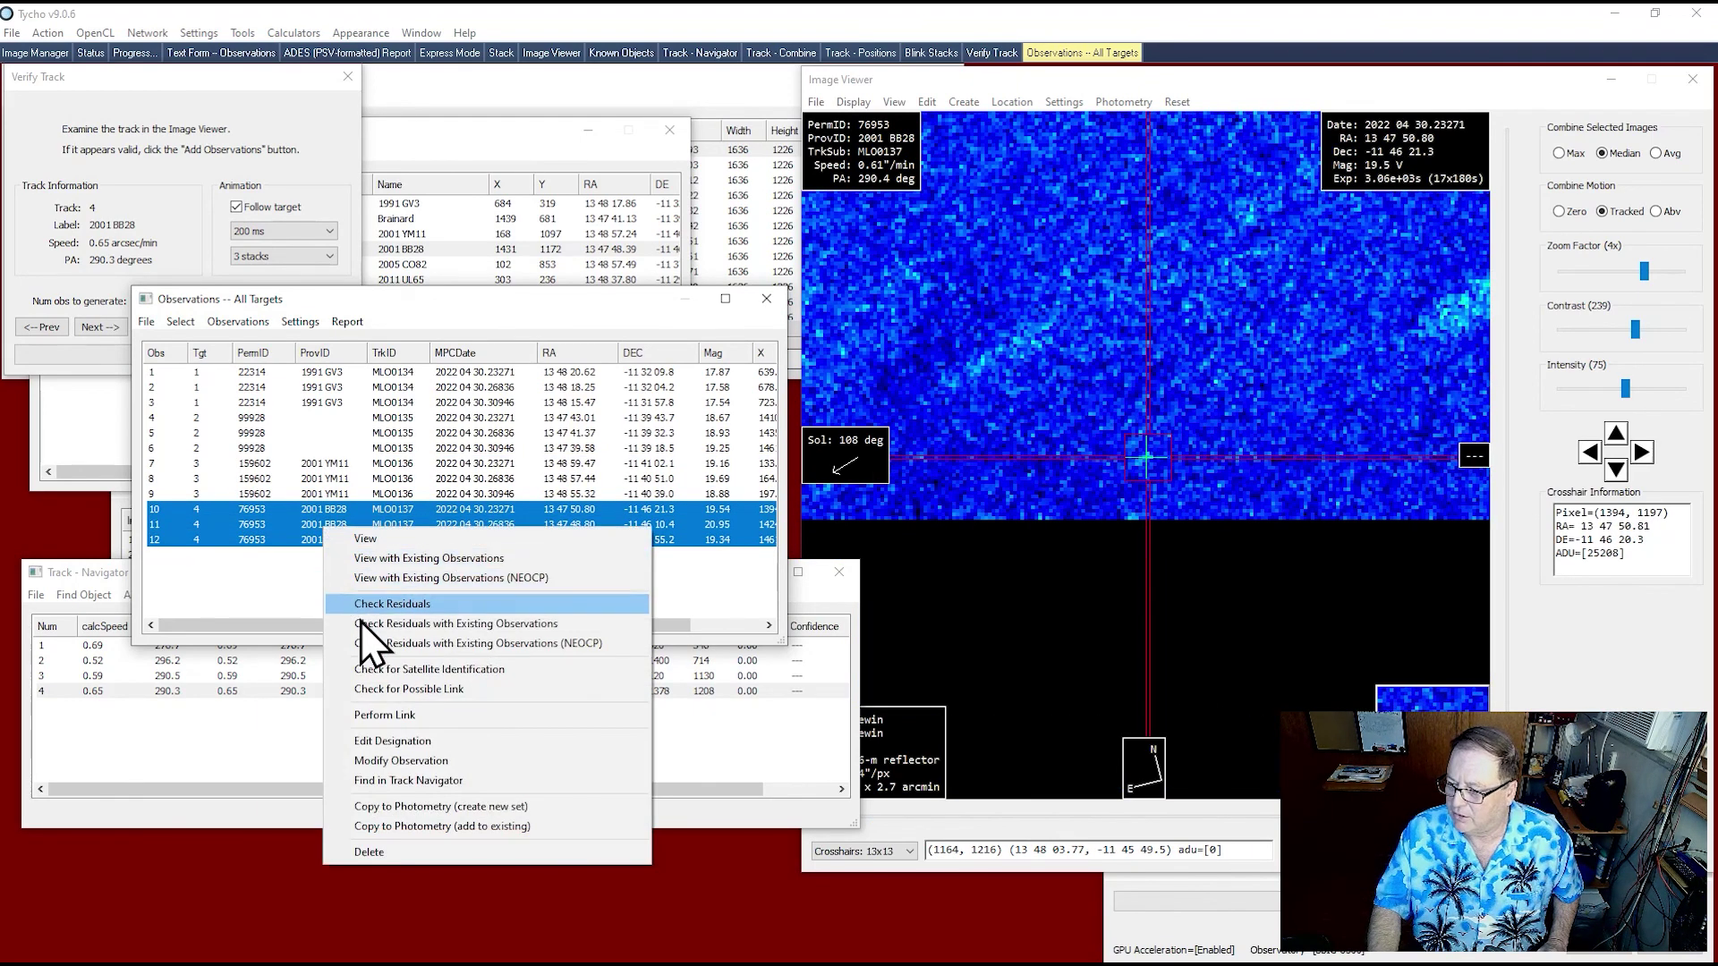
pyautogui.click(461, 624)
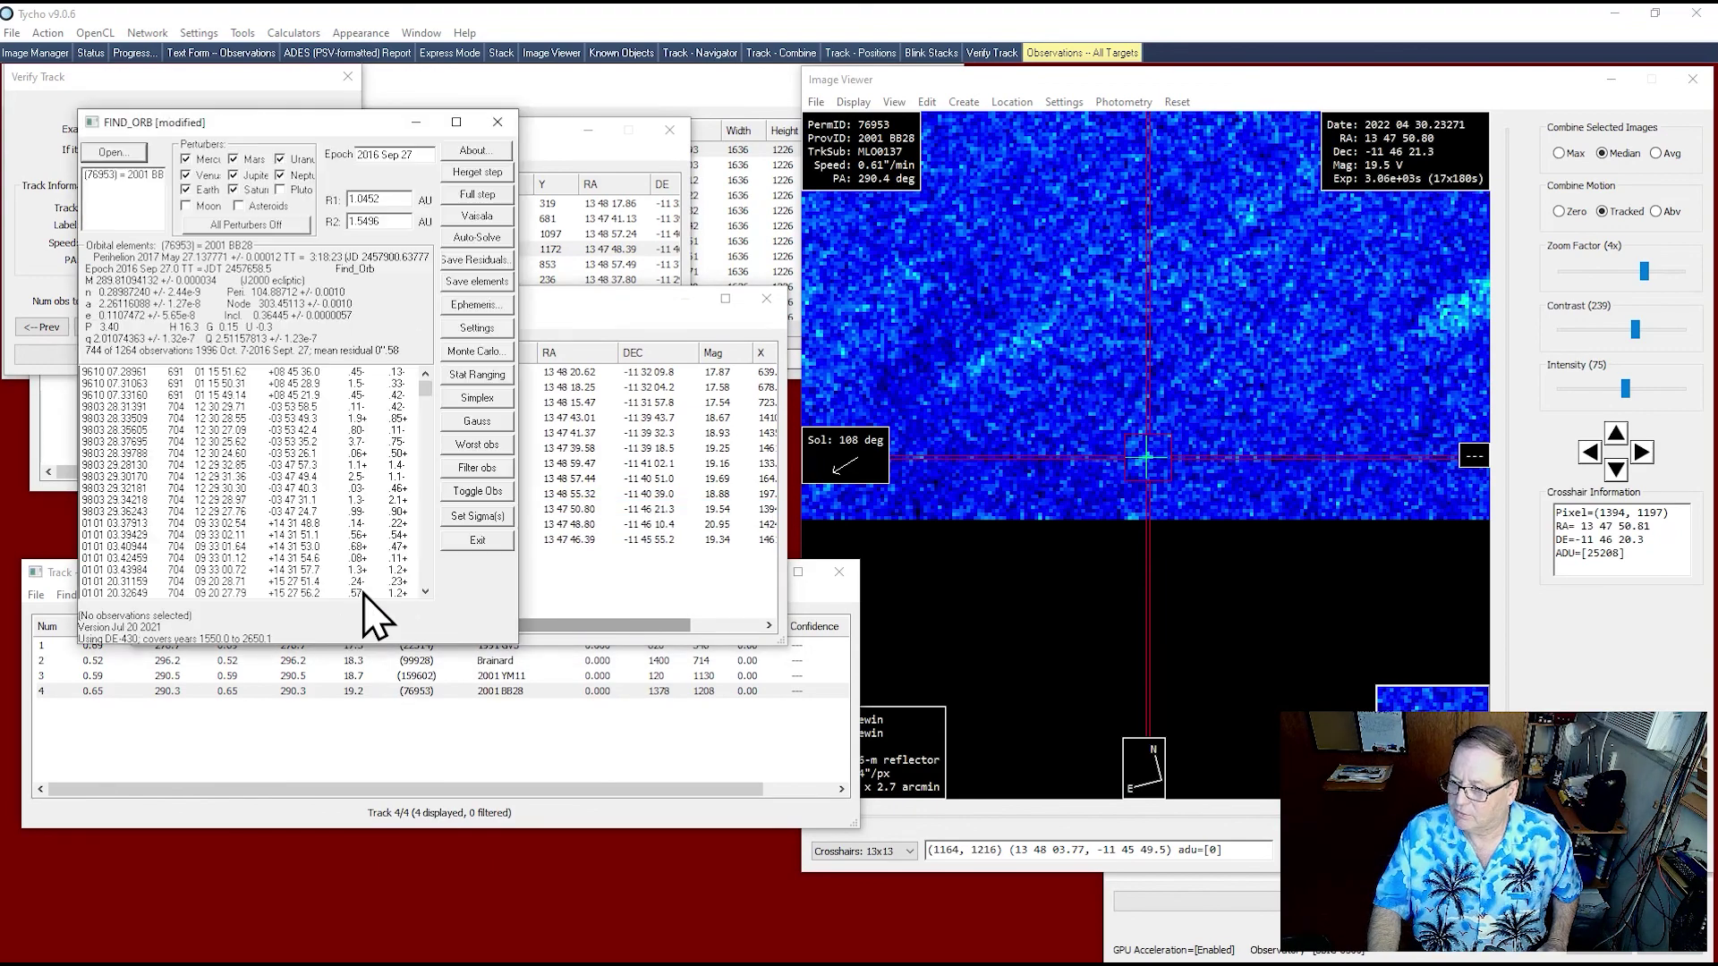
pyautogui.moveTo(426, 430); pyautogui.dragTo(432, 594)
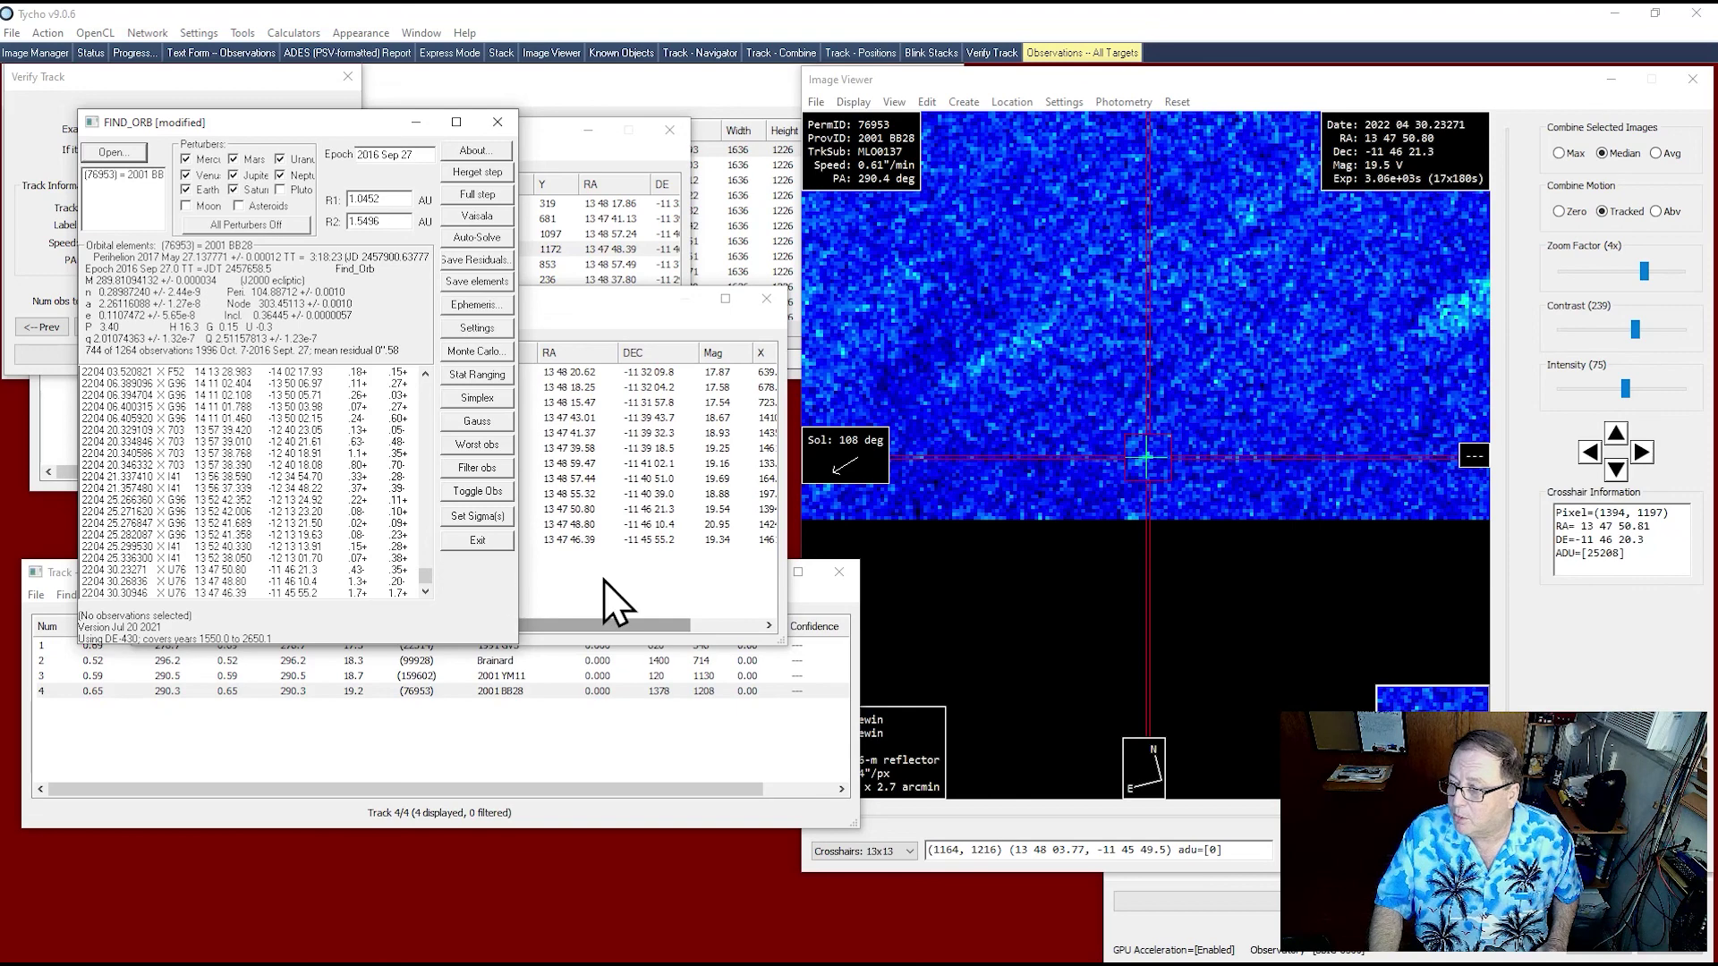
pyautogui.click(494, 546)
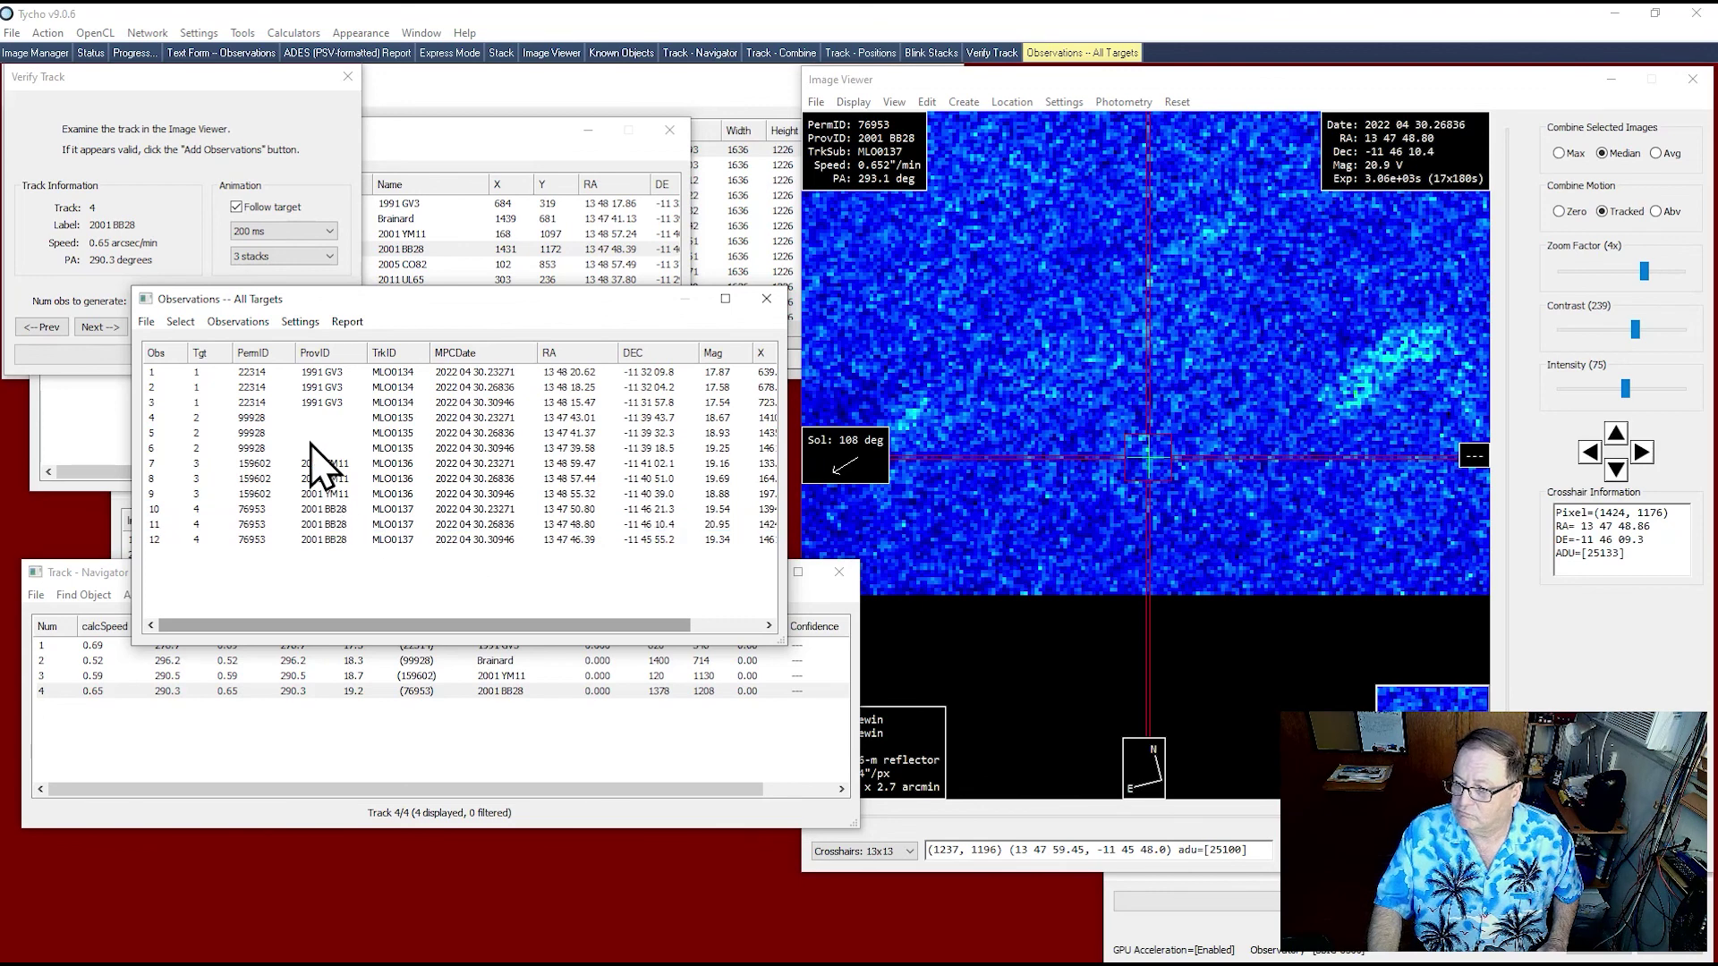
pyautogui.click(348, 324)
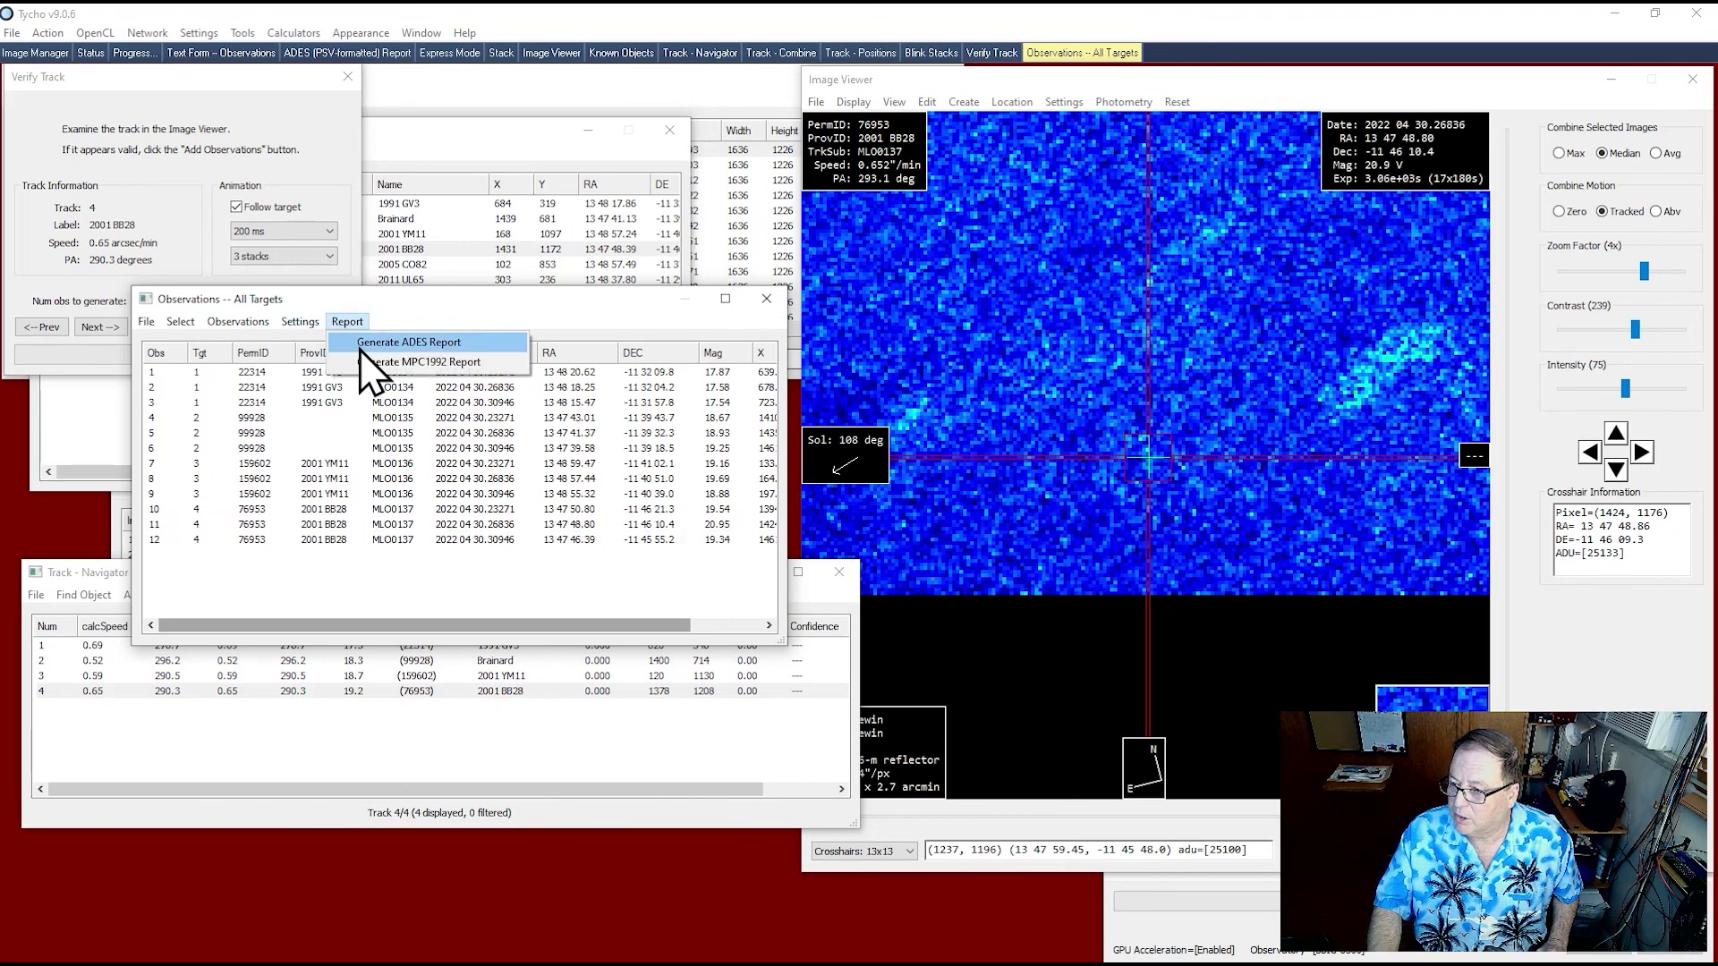
# - Generate the ADES report for U76 and save it in the April 29th 2022 MPC Reports folder
pyautogui.click(372, 343)
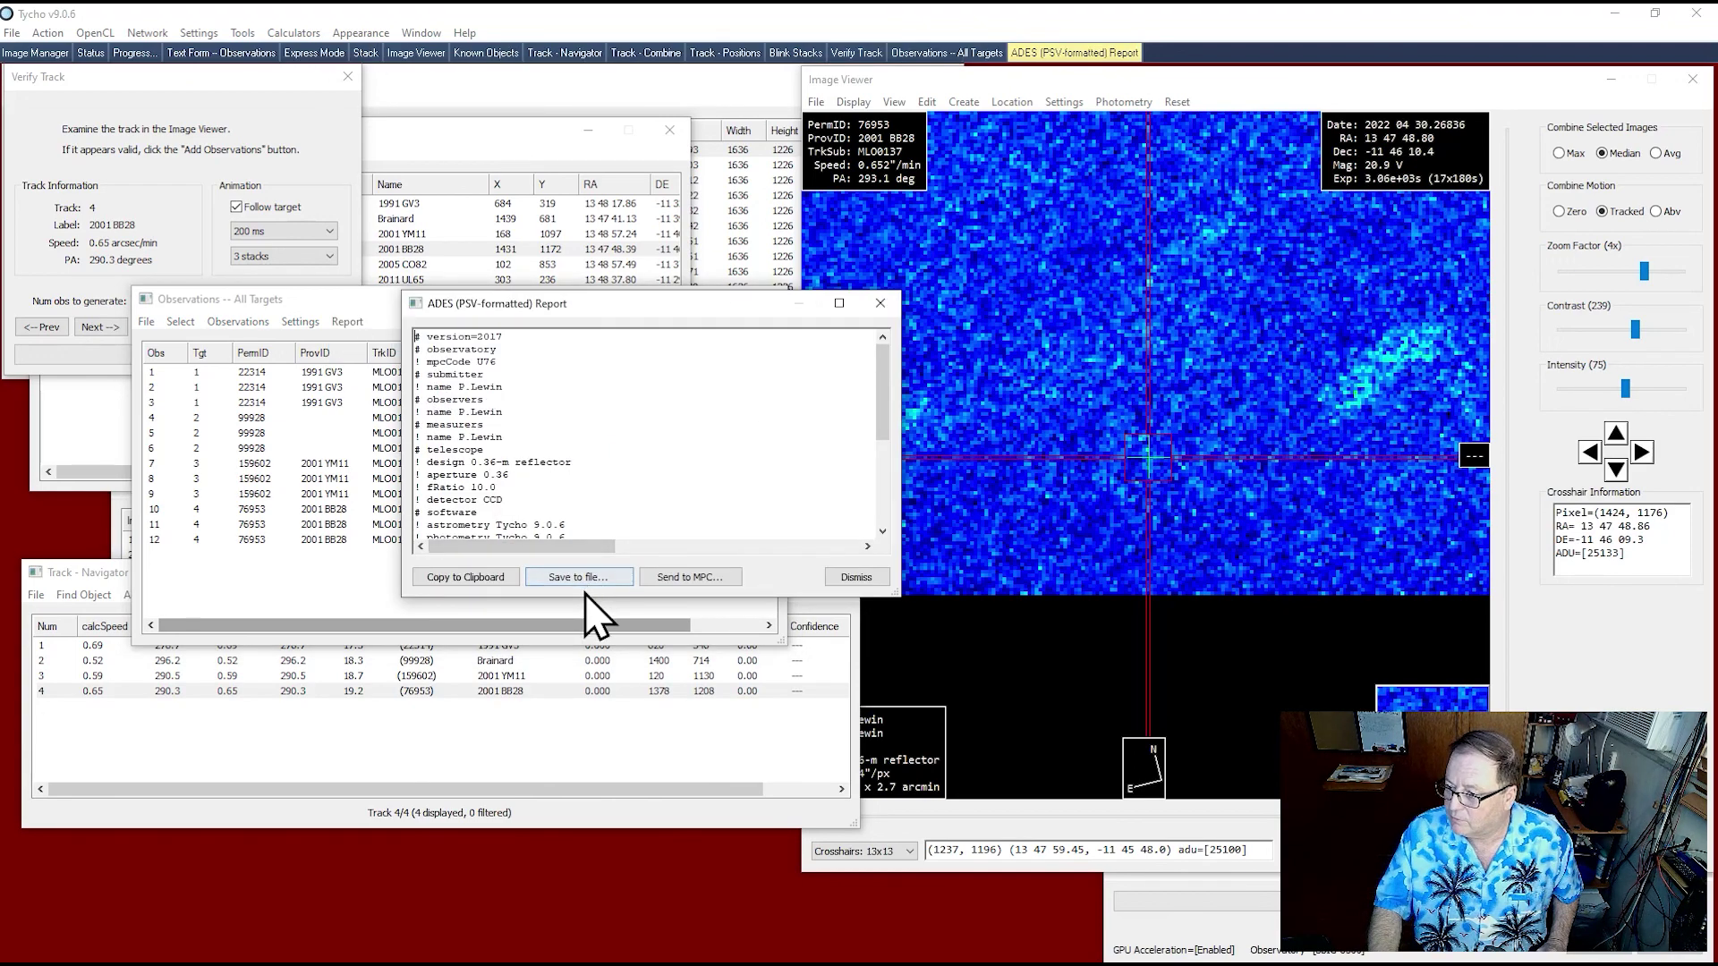
pyautogui.click(579, 577)
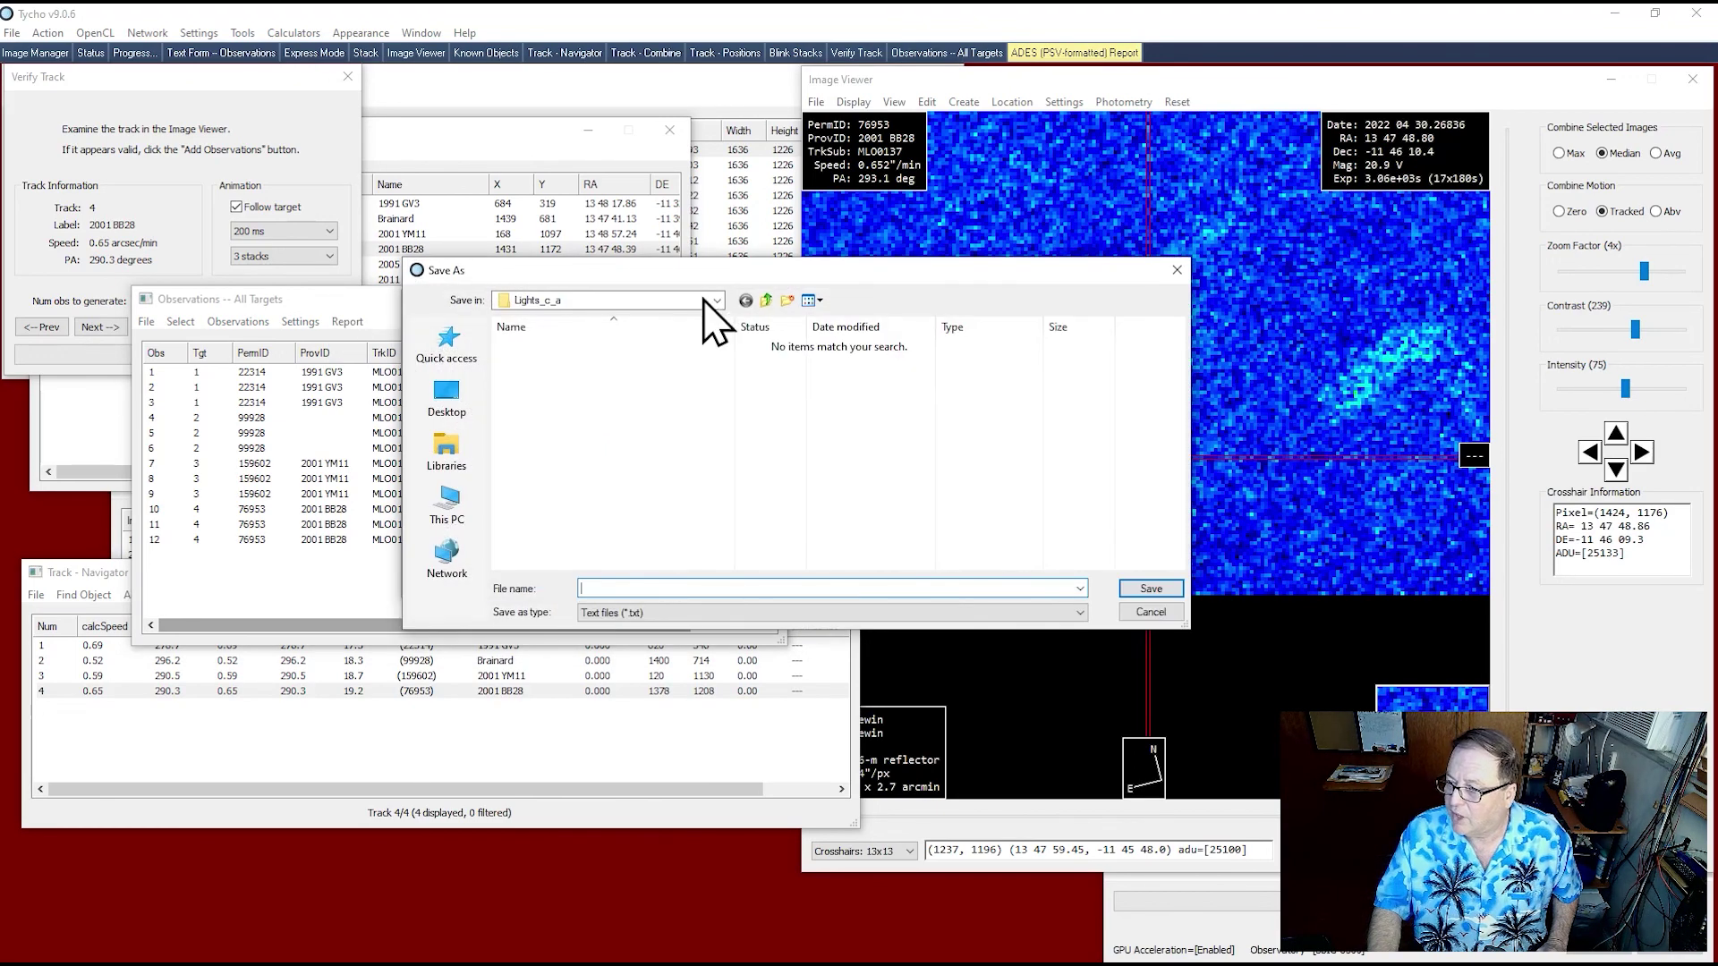
pyautogui.click(766, 301)
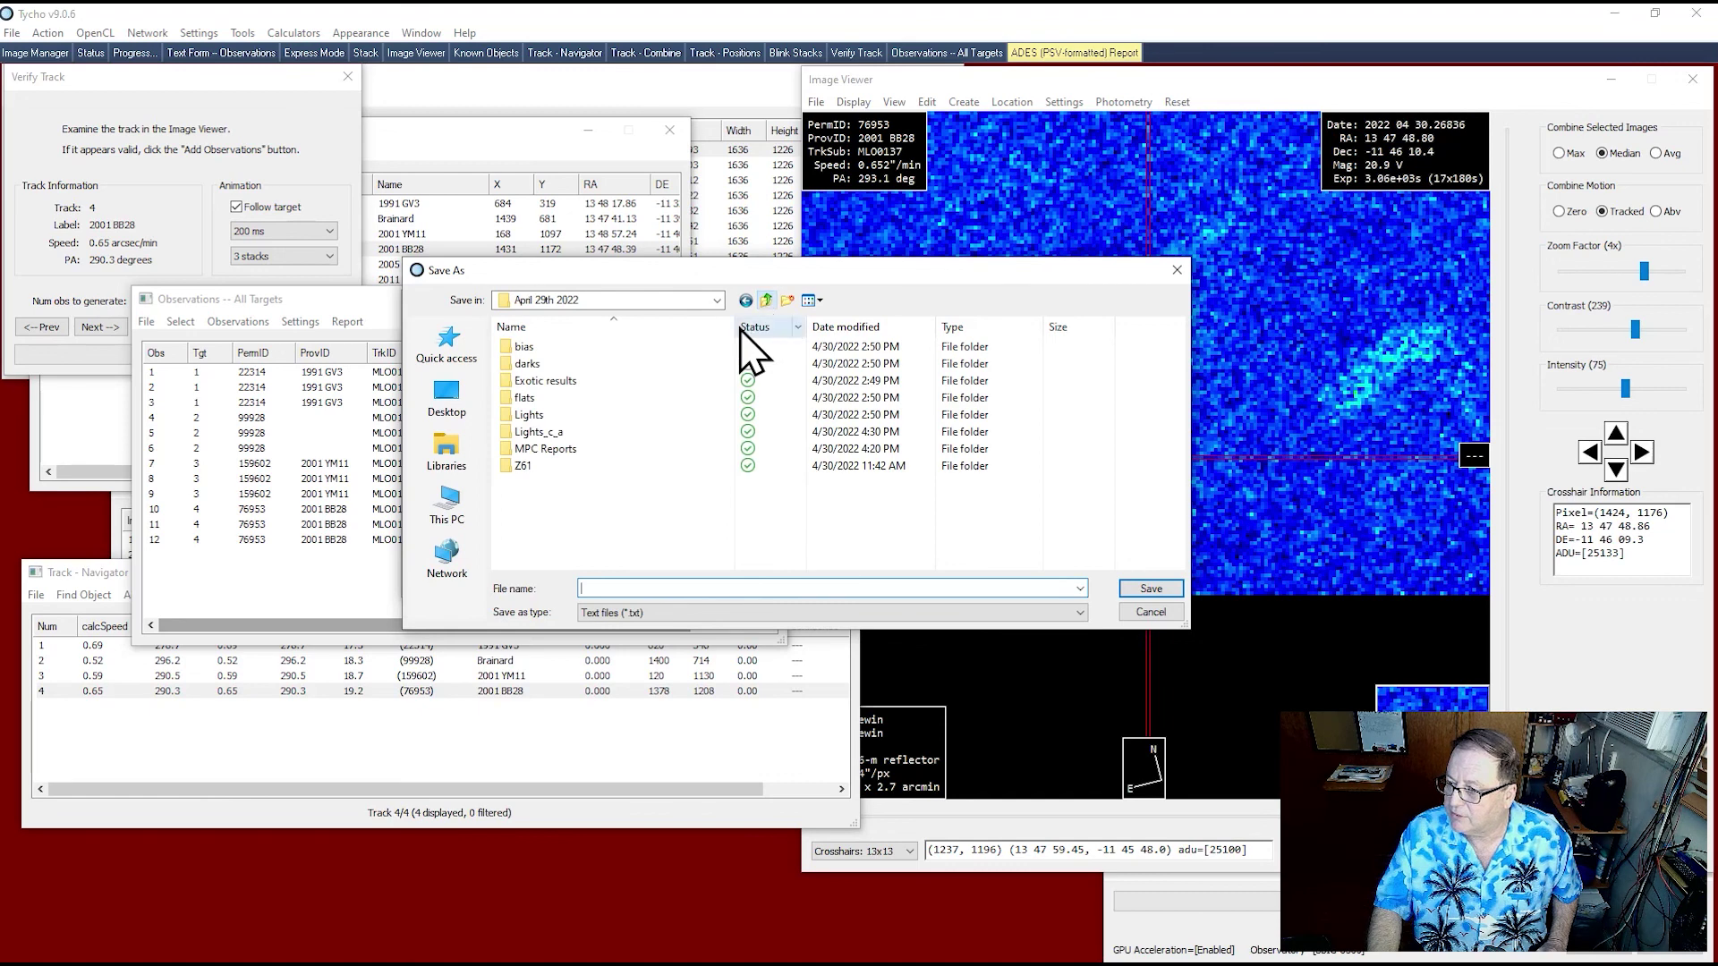
pyautogui.doubleClick(534, 450)
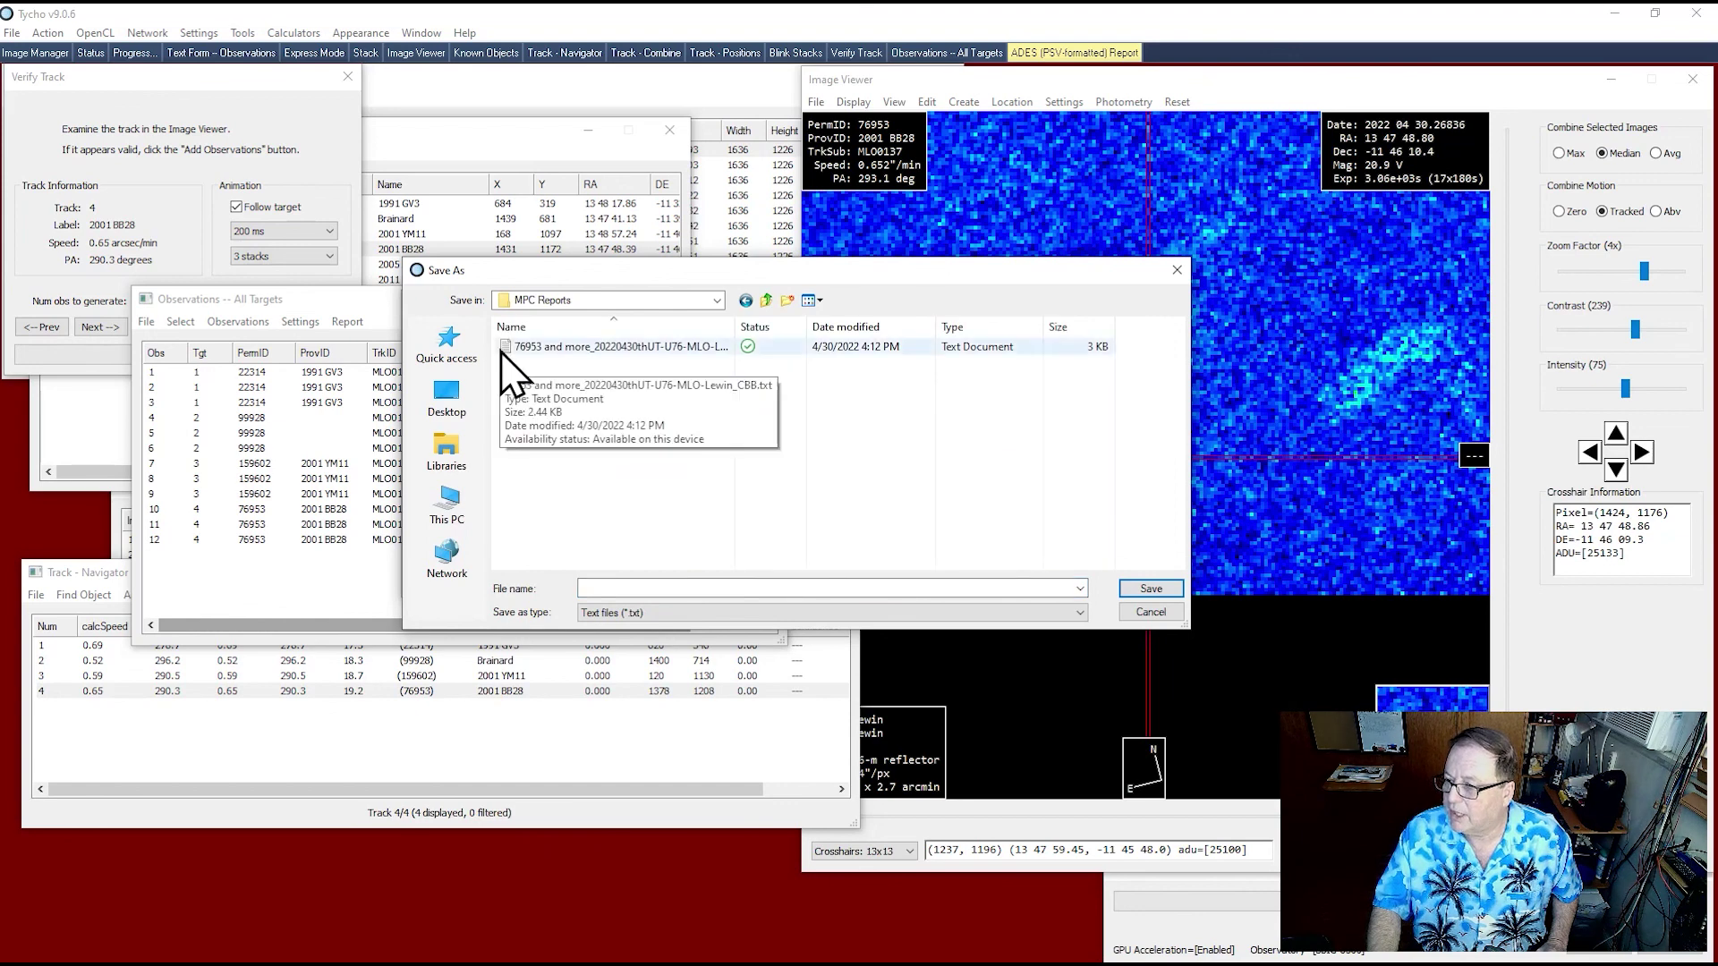
pyautogui.click(592, 351)
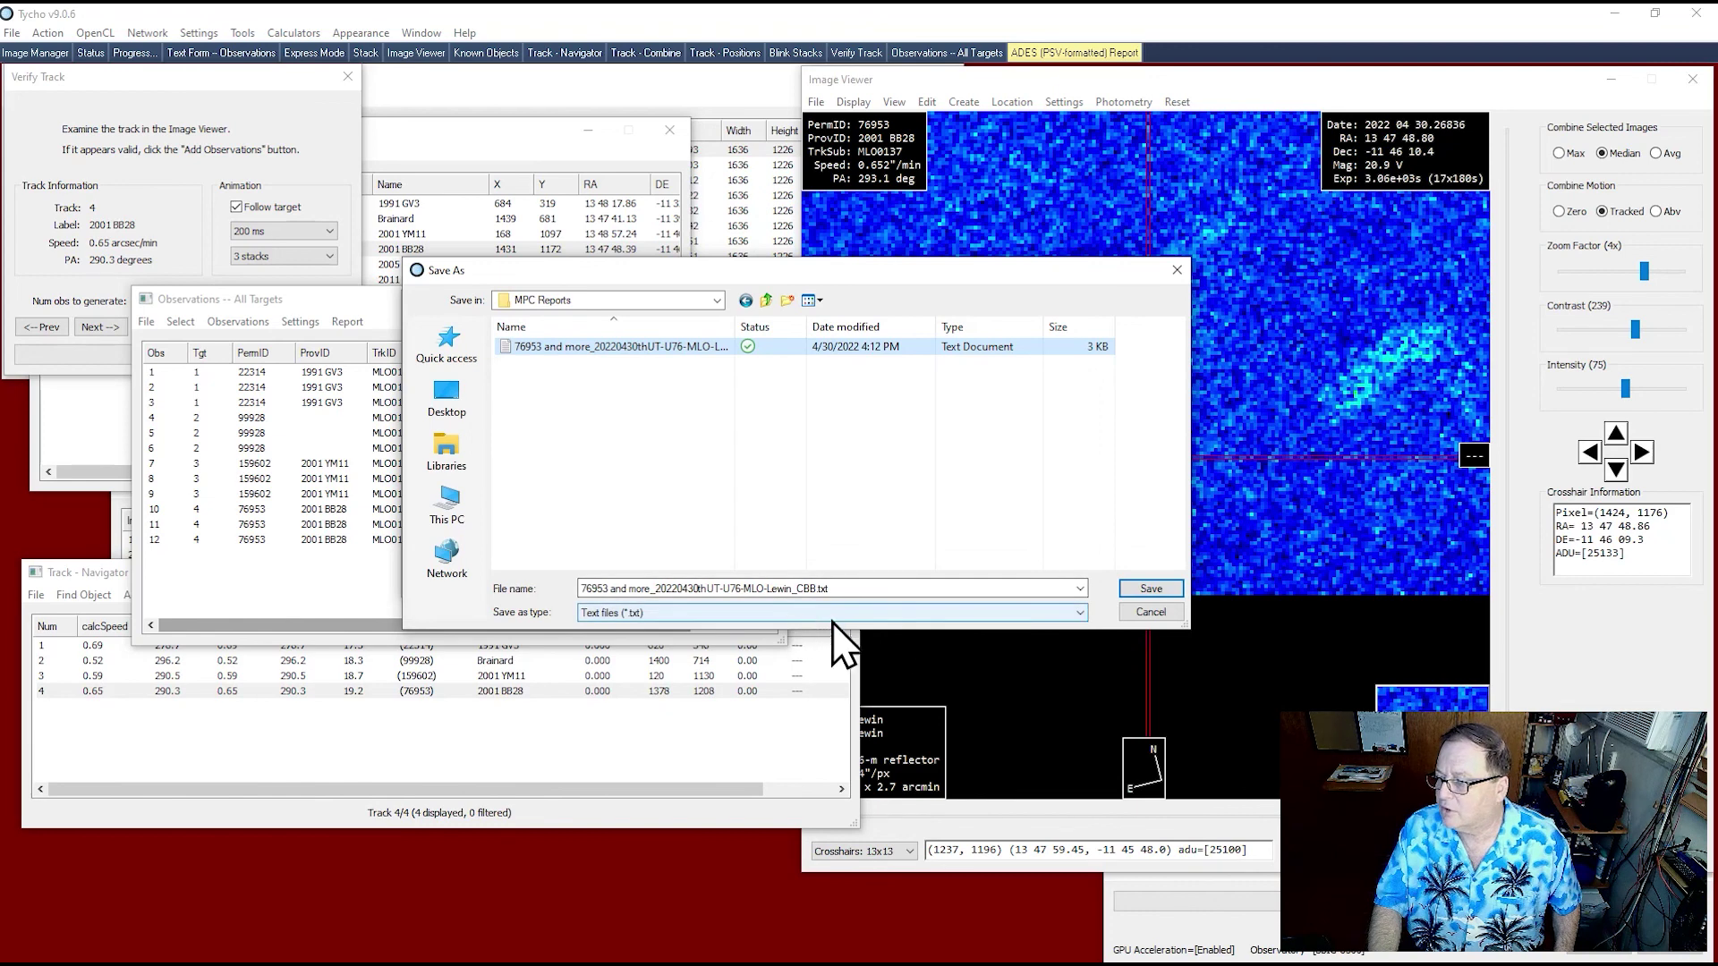
pyautogui.click(1154, 614)
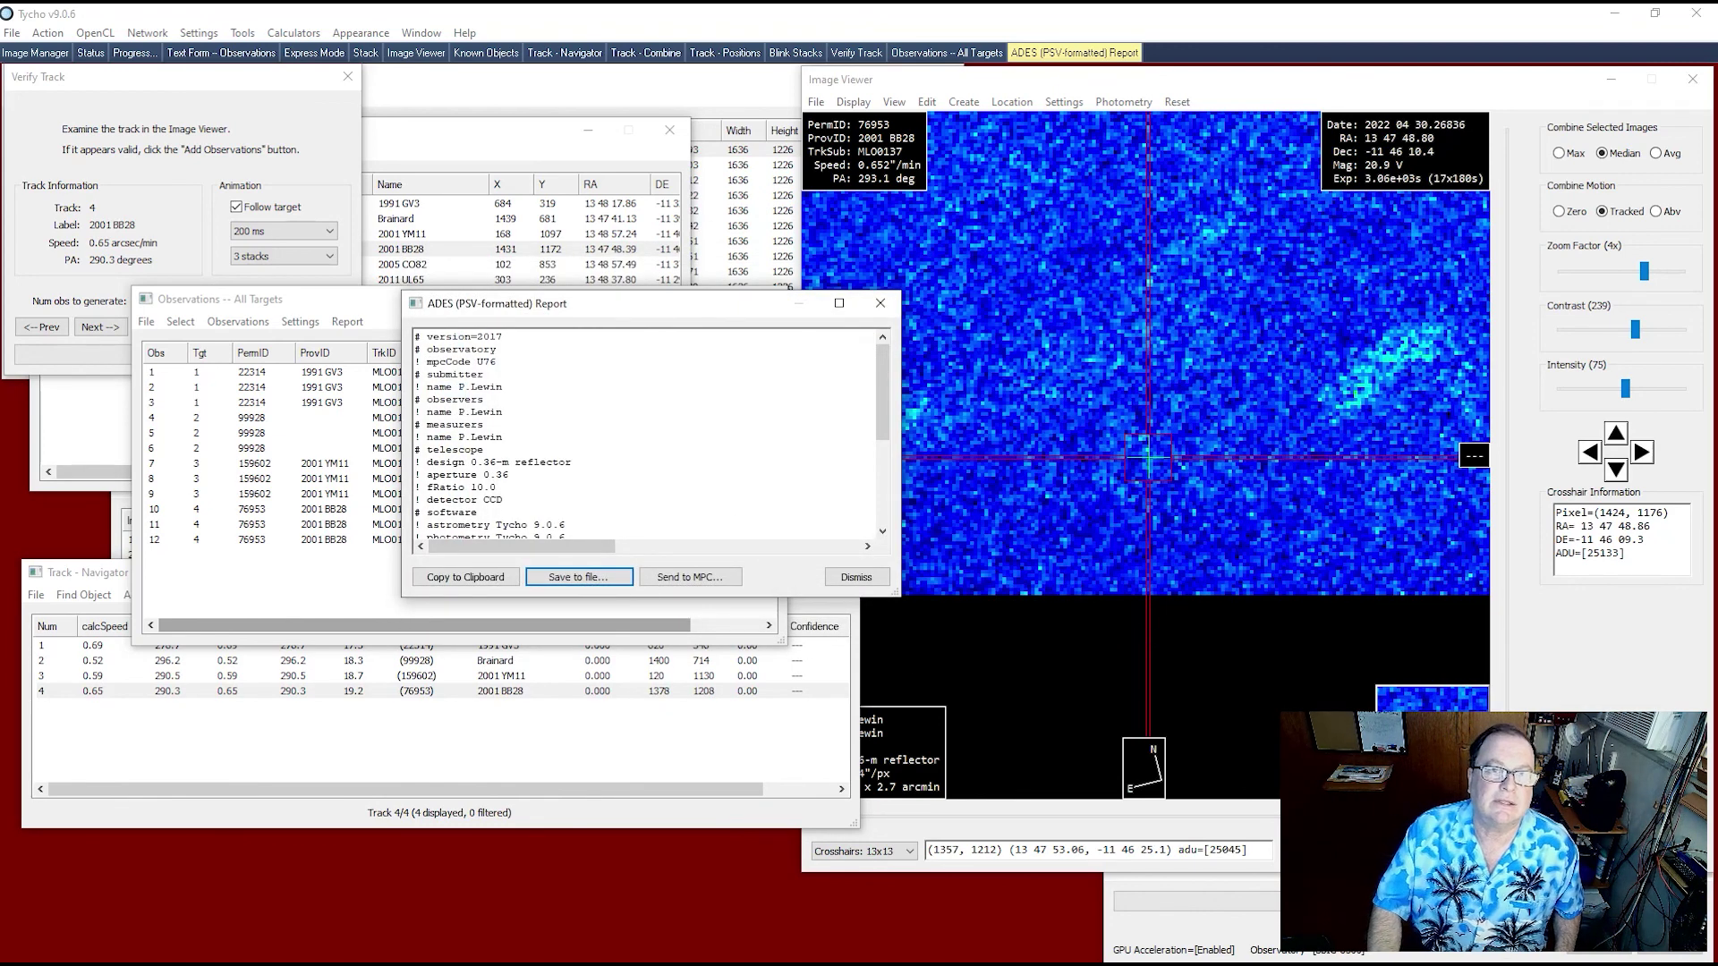
# - Show the Minor Planet Center submit_psv page confirming receipt, then return to Tycho Tracker
pyautogui.moveTo(0, 18); pyautogui.dragTo(837, 18)
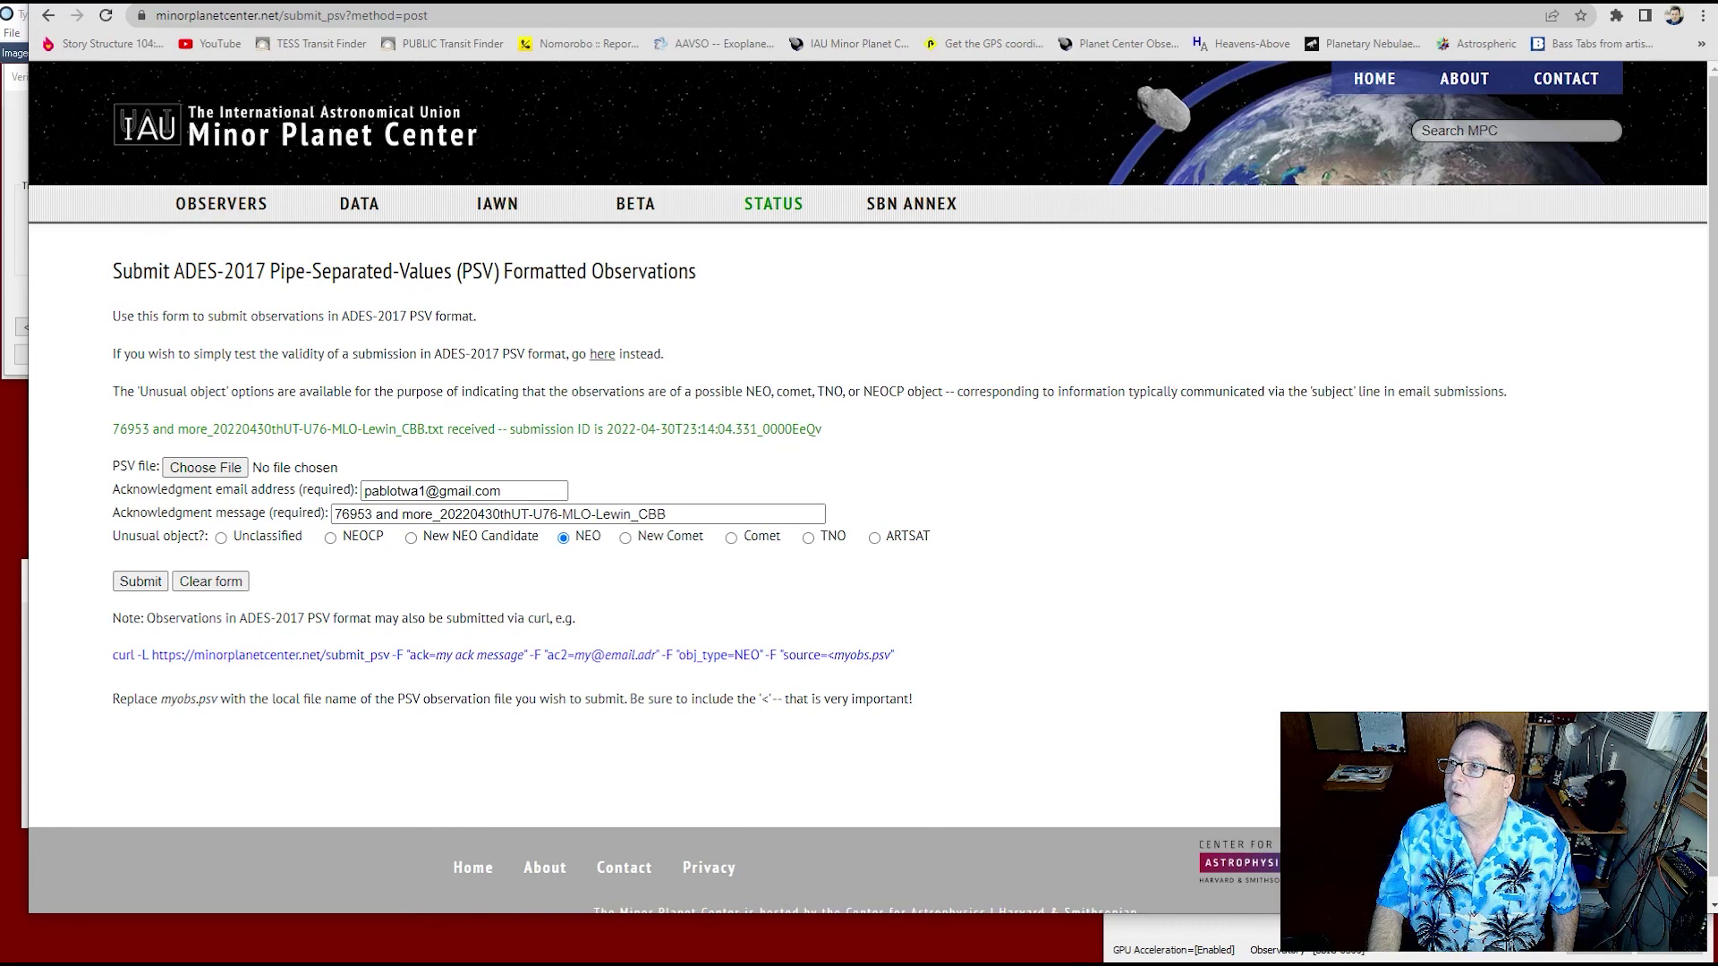
pyautogui.hotkey('alt', 'Tab')
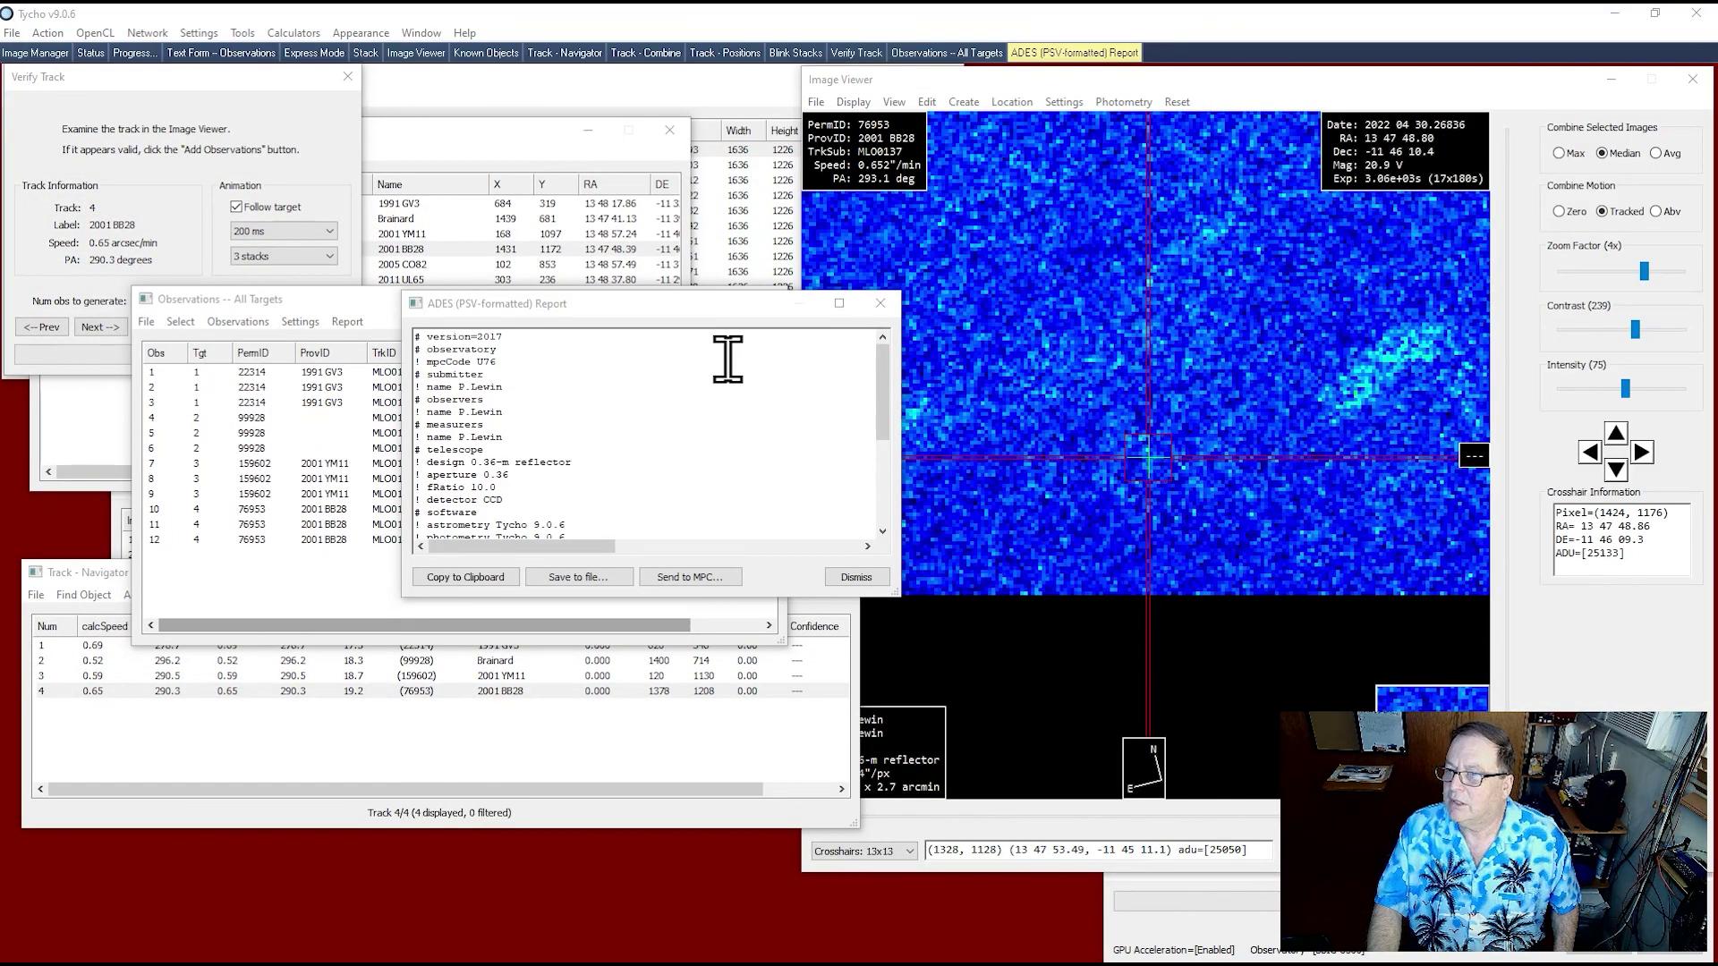